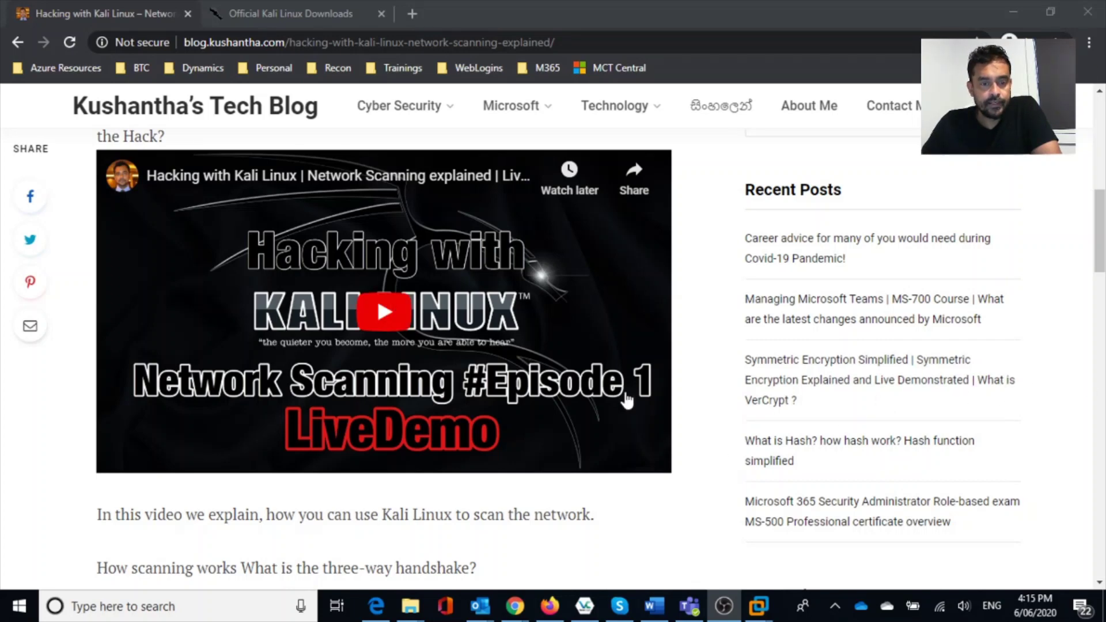
Switch to the Official Kali Linux Downloads tab and scroll down its images table.
scroll(627, 399, down, 1)
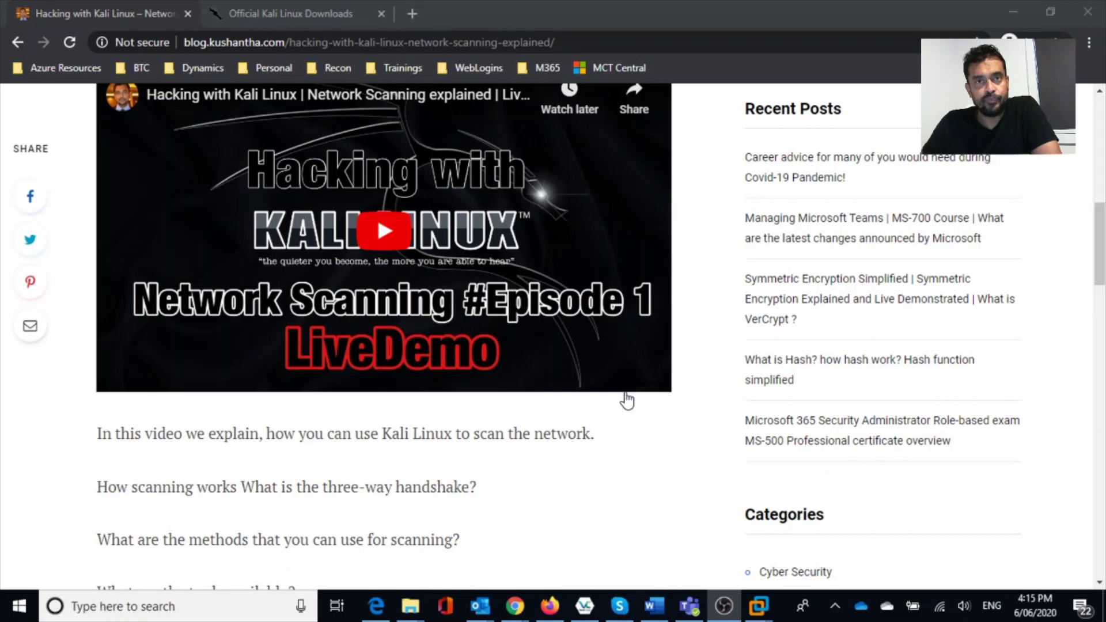
scroll(626, 400, down, 2)
scroll(627, 400, up, 8)
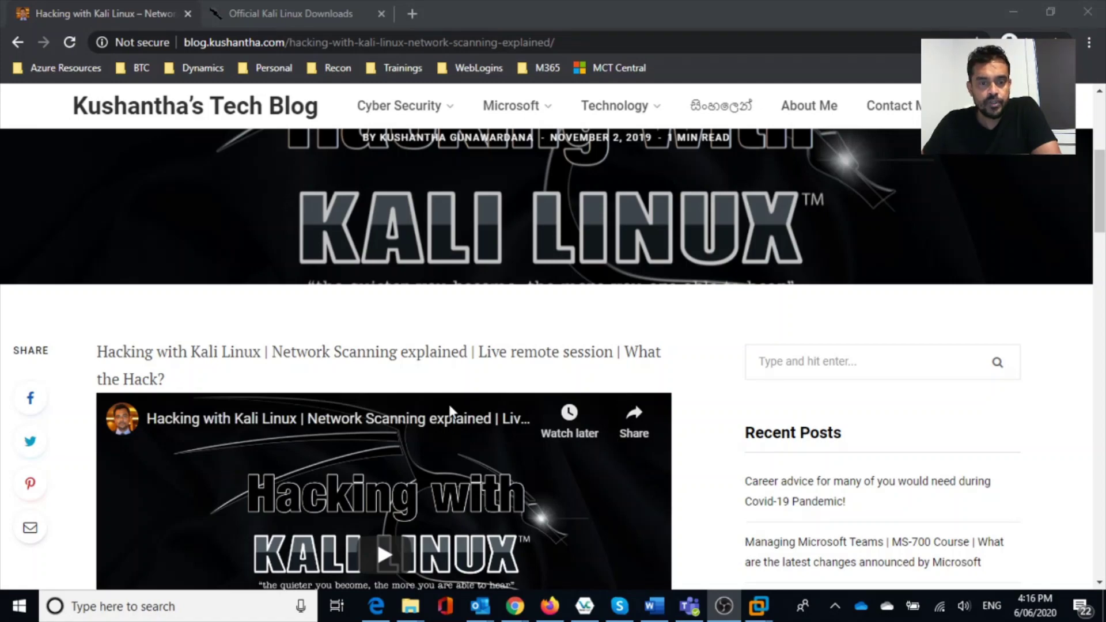
scroll(448, 404, down, 3)
scroll(448, 405, up, 5)
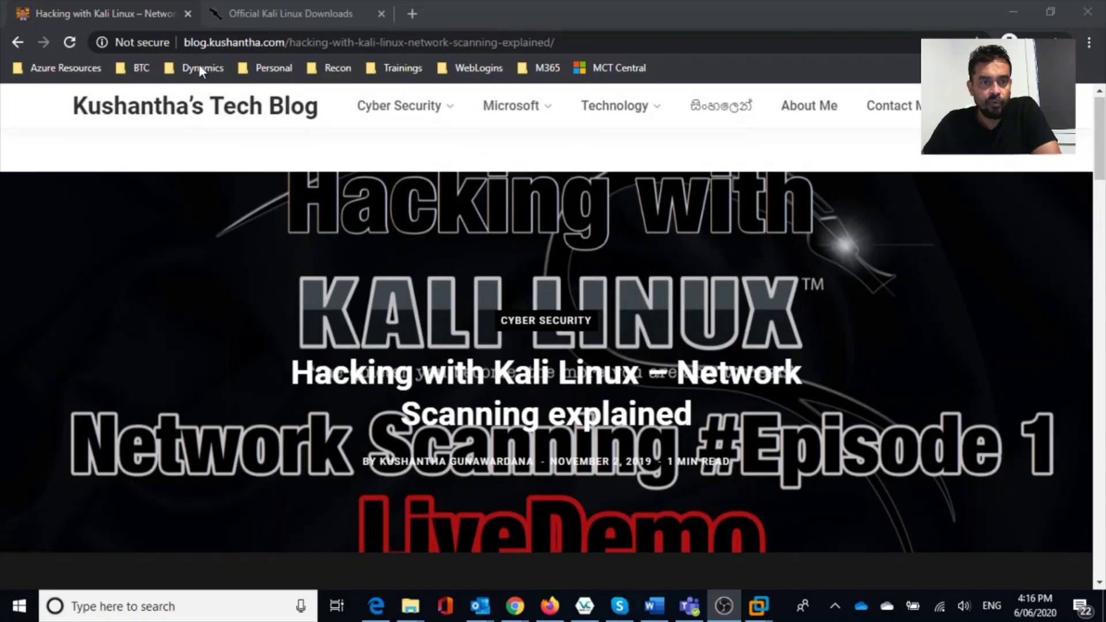
click(277, 8)
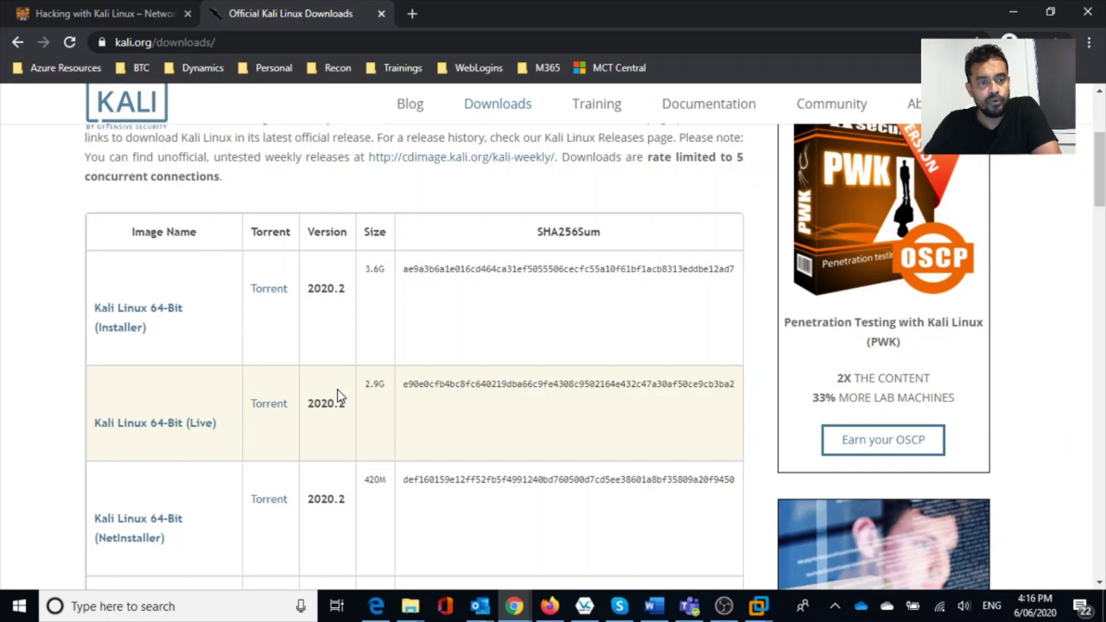
scroll(338, 397, down, 1)
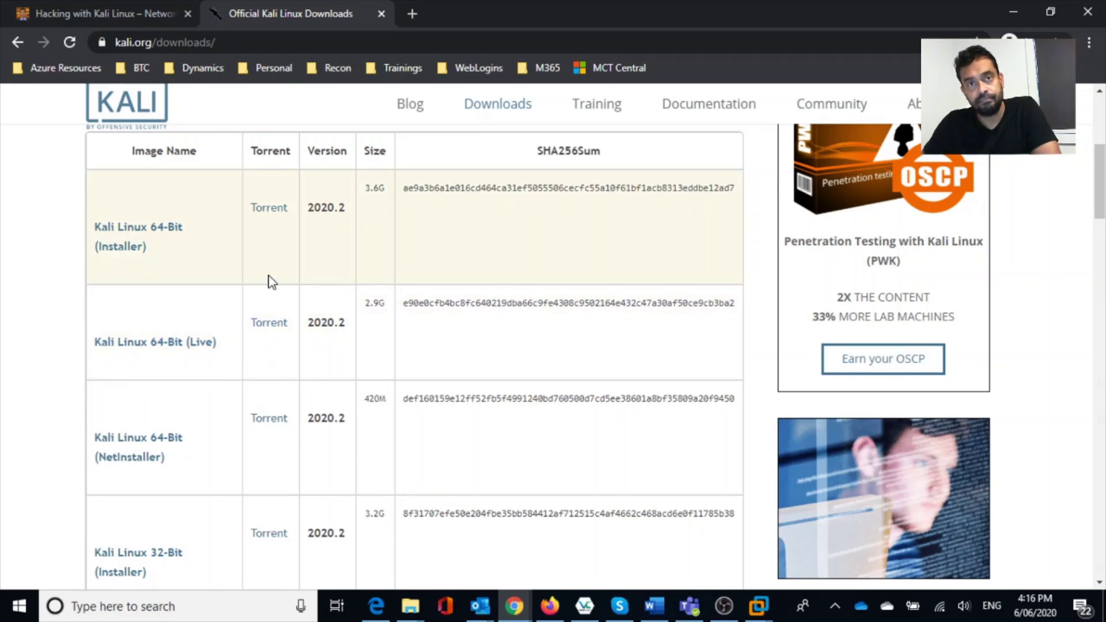
scroll(434, 312, down, 1)
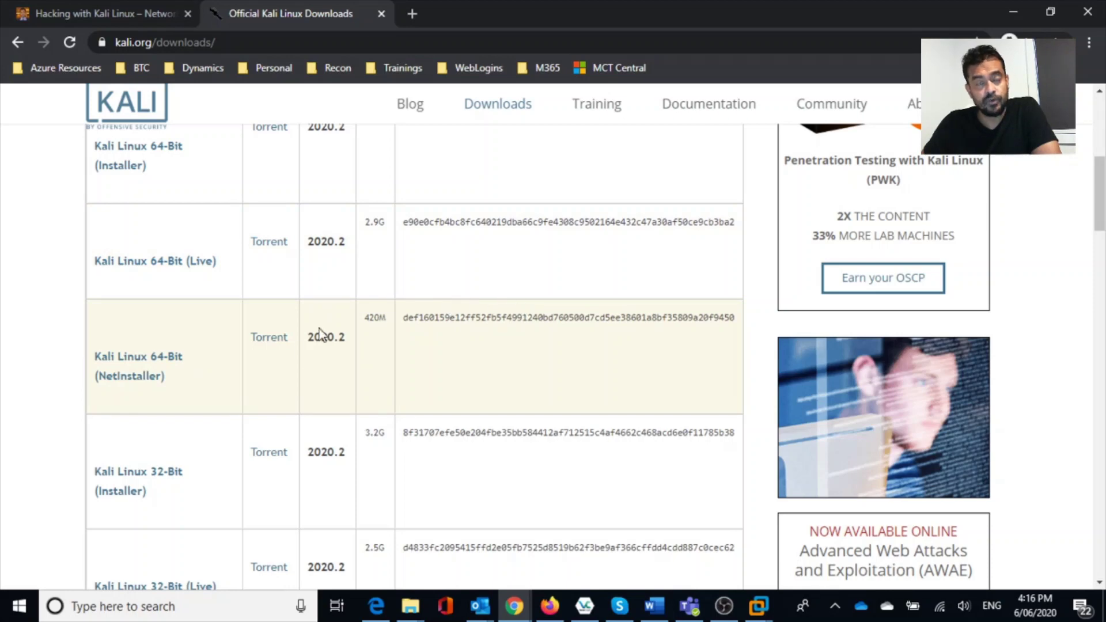
Browse the 2020.2 installer, live and VMware/VirtualBox image listings on the downloads page.
click(504, 334)
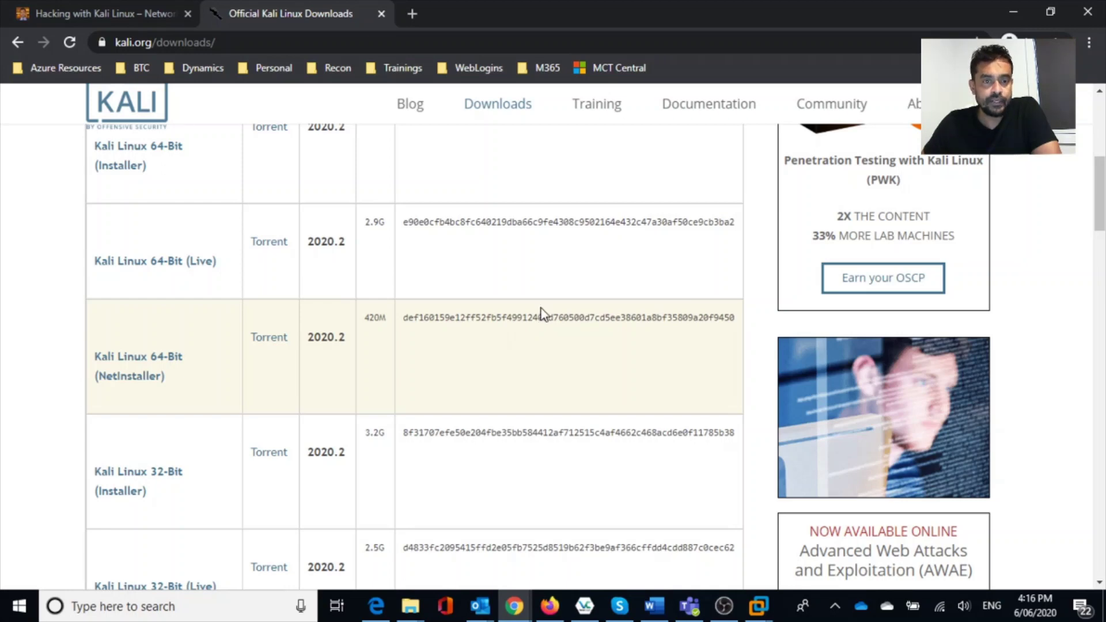
scroll(545, 290, down, 5)
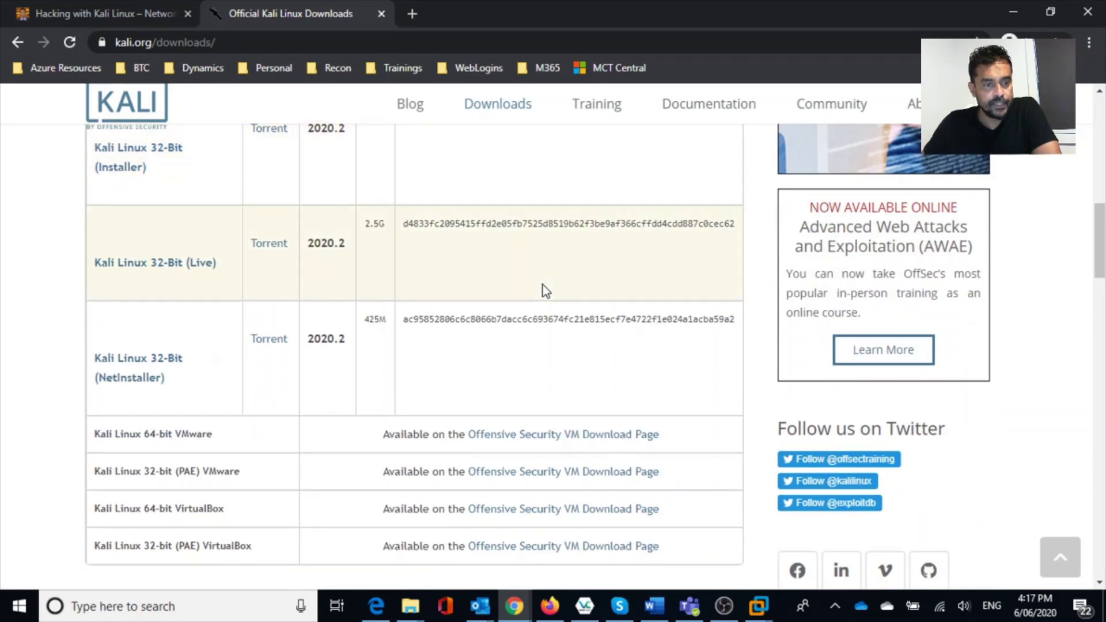
scroll(545, 289, up, 5)
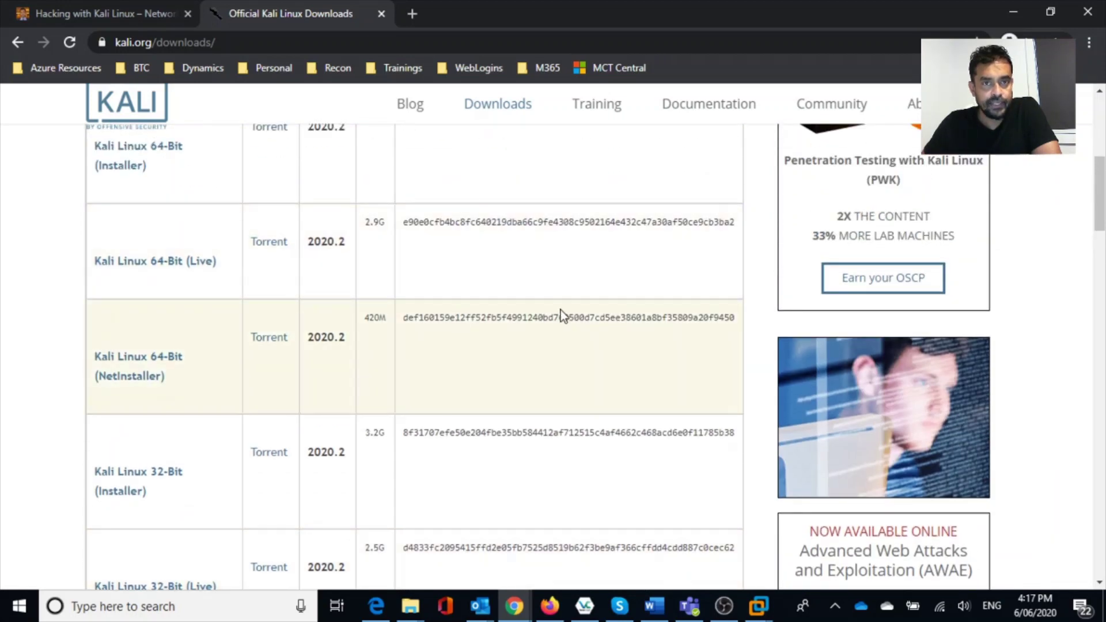
scroll(553, 314, down, 4)
scroll(454, 314, down, 3)
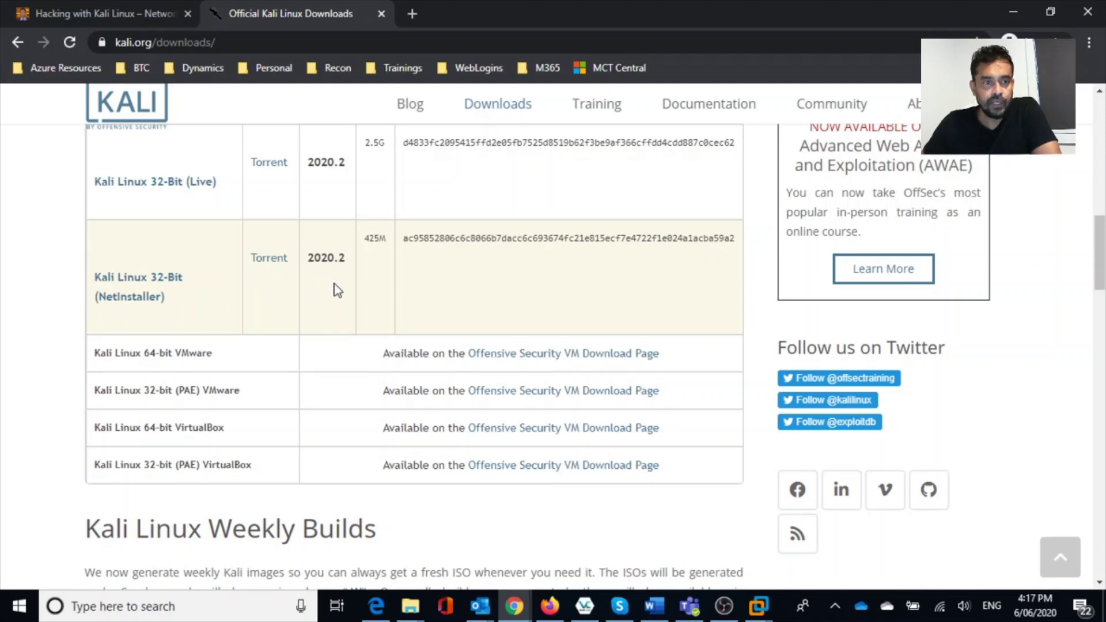
scroll(337, 288, up, 8)
scroll(340, 290, up, 3)
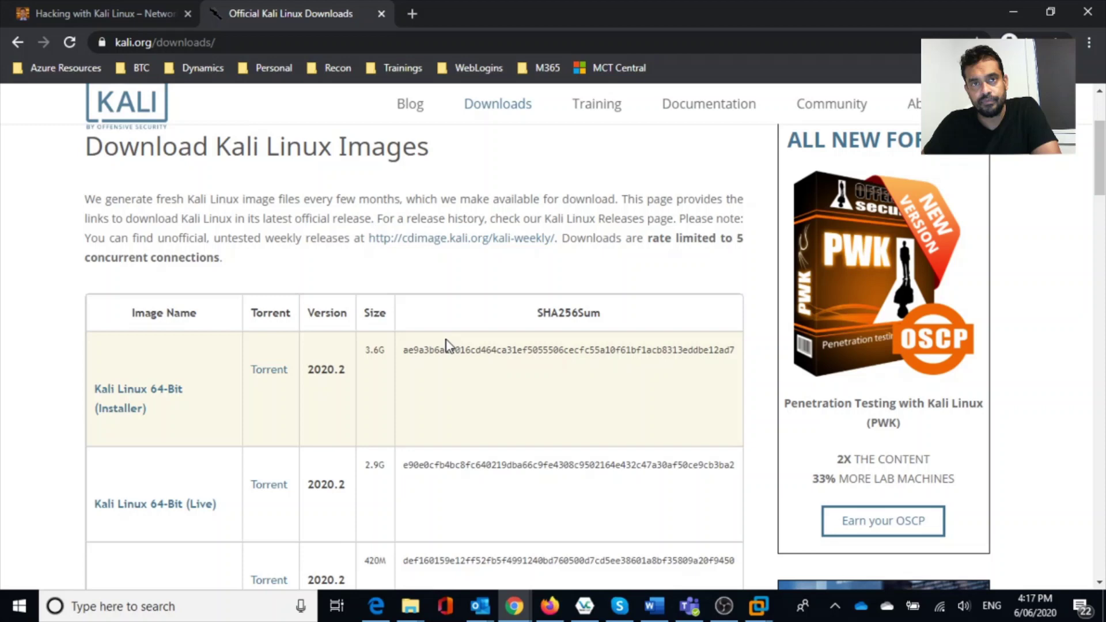
scroll(455, 334, down, 2)
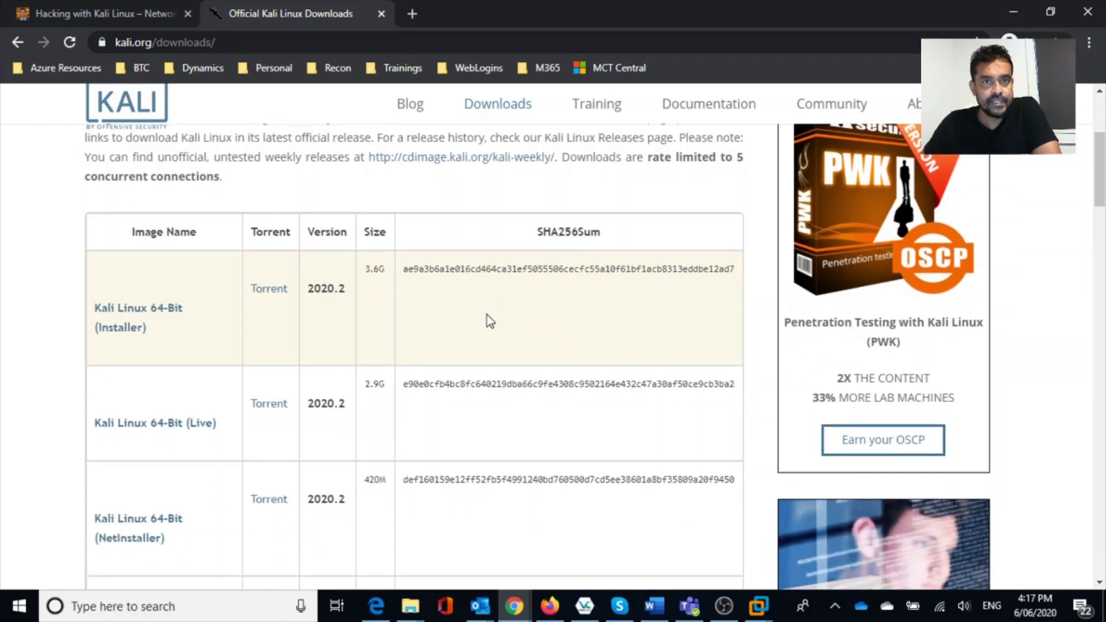
scroll(311, 321, down, 2)
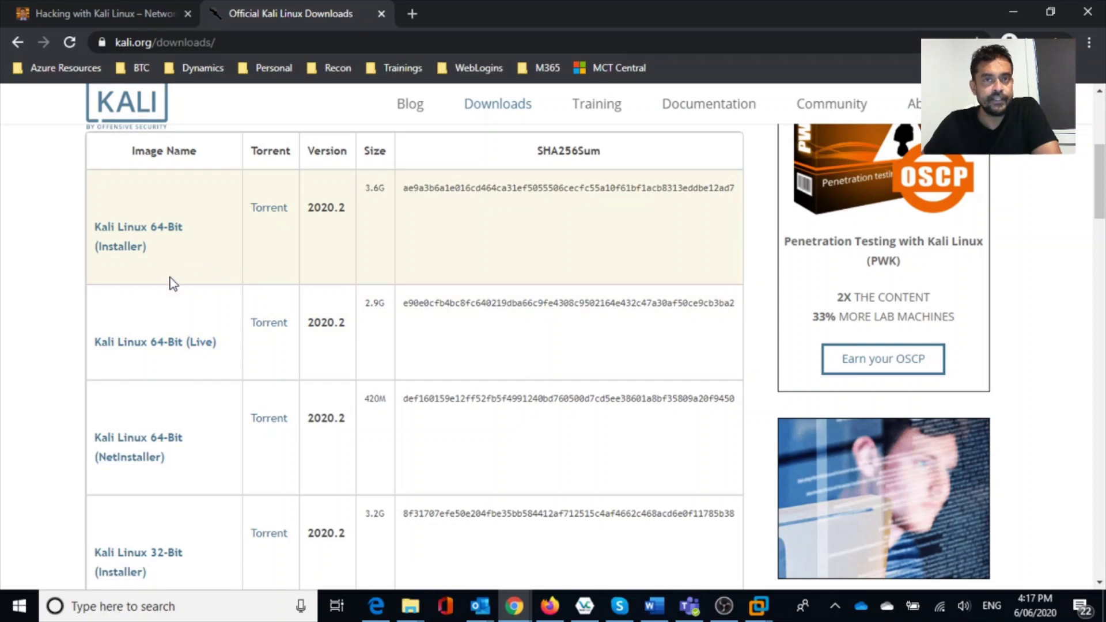
scroll(377, 279, down, 10)
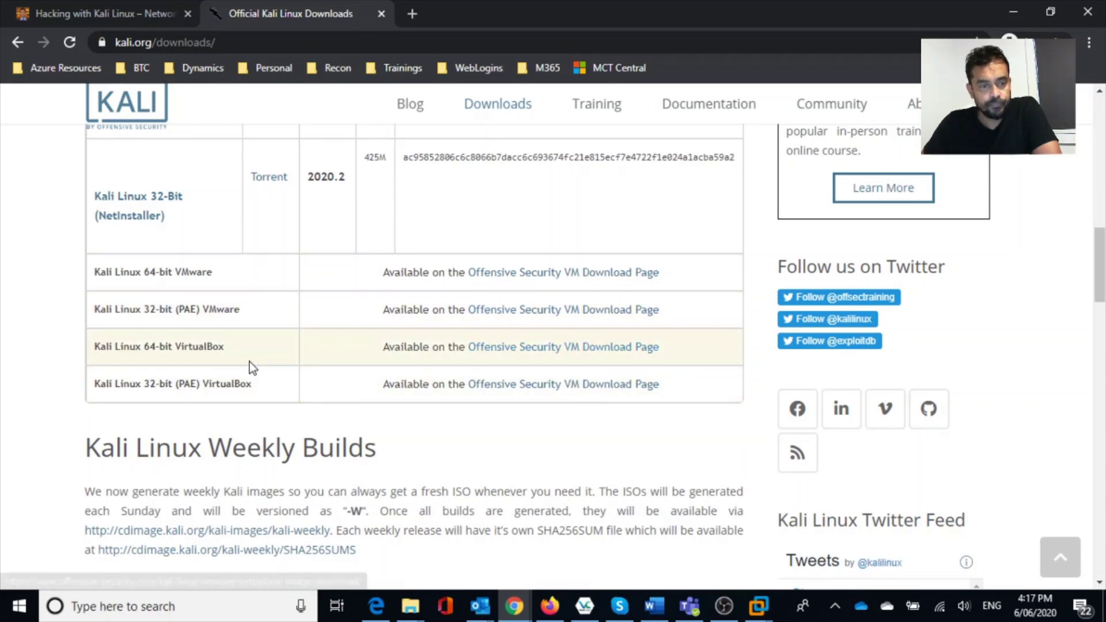
Open the Offensive Security VM download page and start downloading a 2020.2 Kali VMware image.
click(510, 351)
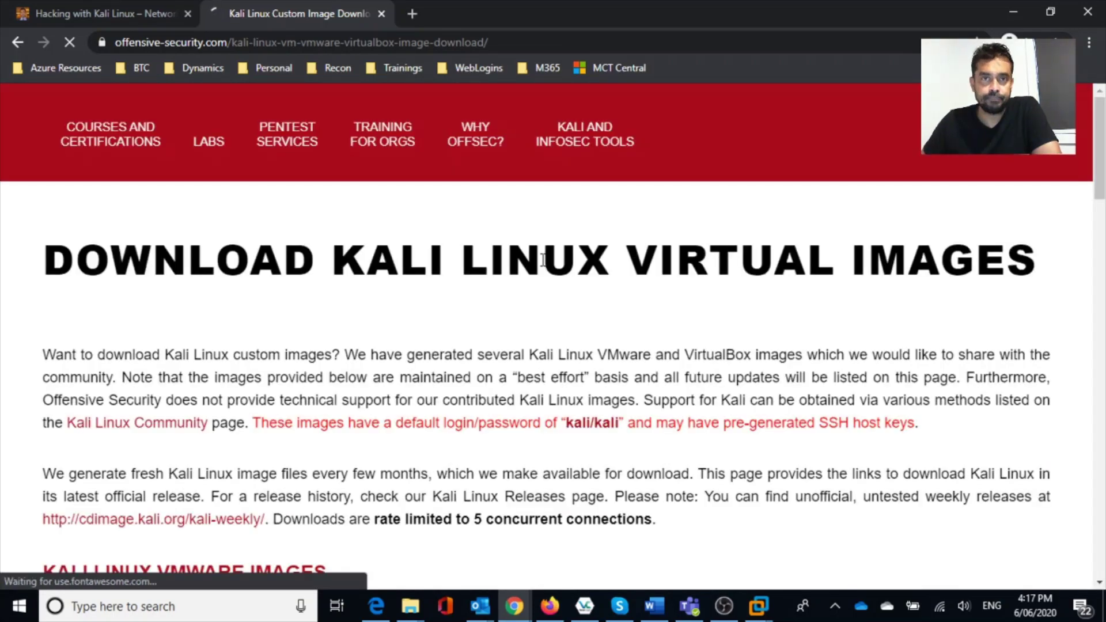
scroll(558, 259, down, 6)
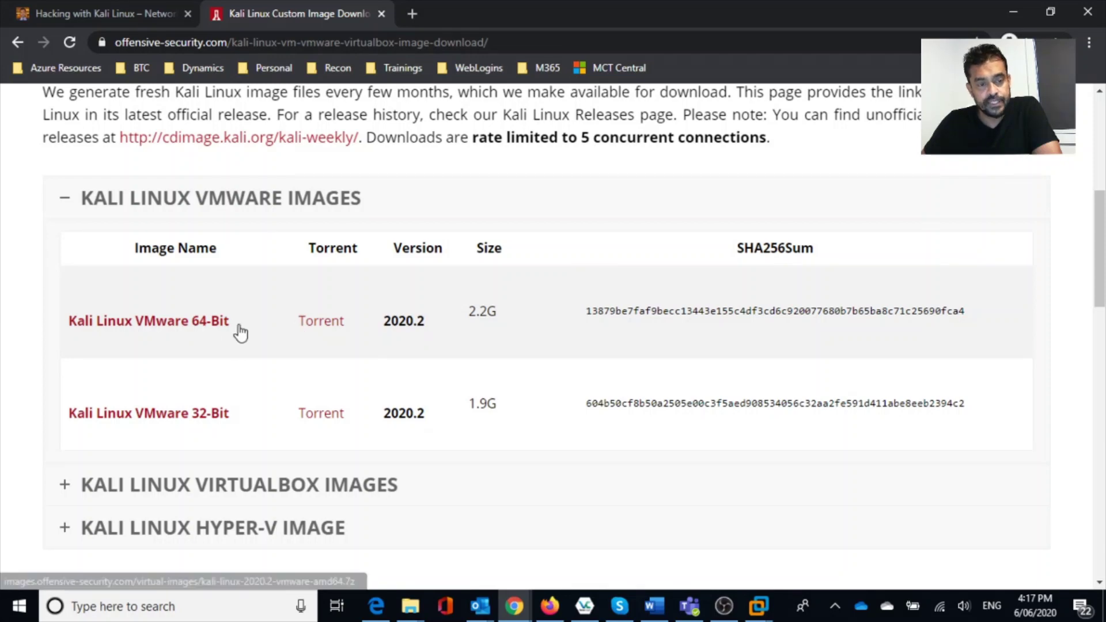
click(308, 409)
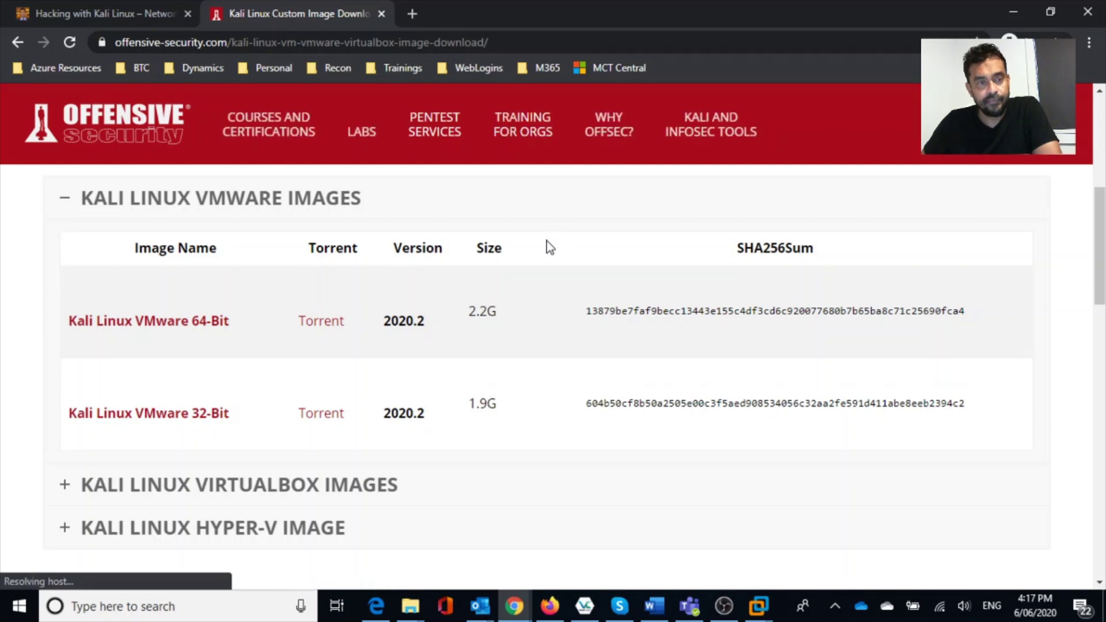
Minimize Chrome and bring up the KALI virtual machine outside full screen.
click(1011, 10)
mouse_move(763, 608)
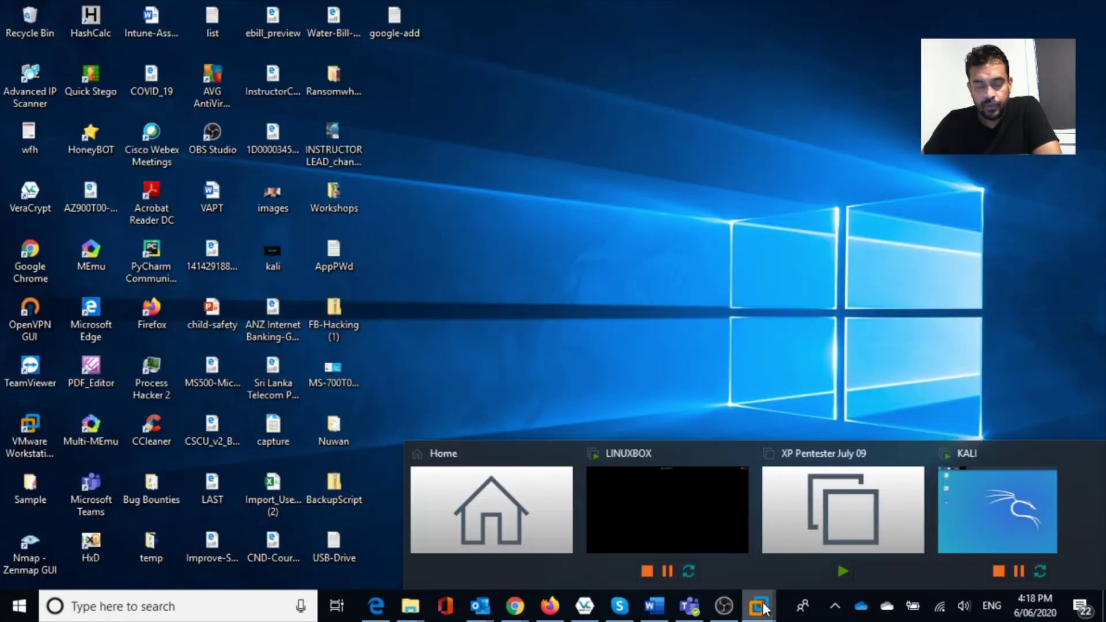
click(1034, 495)
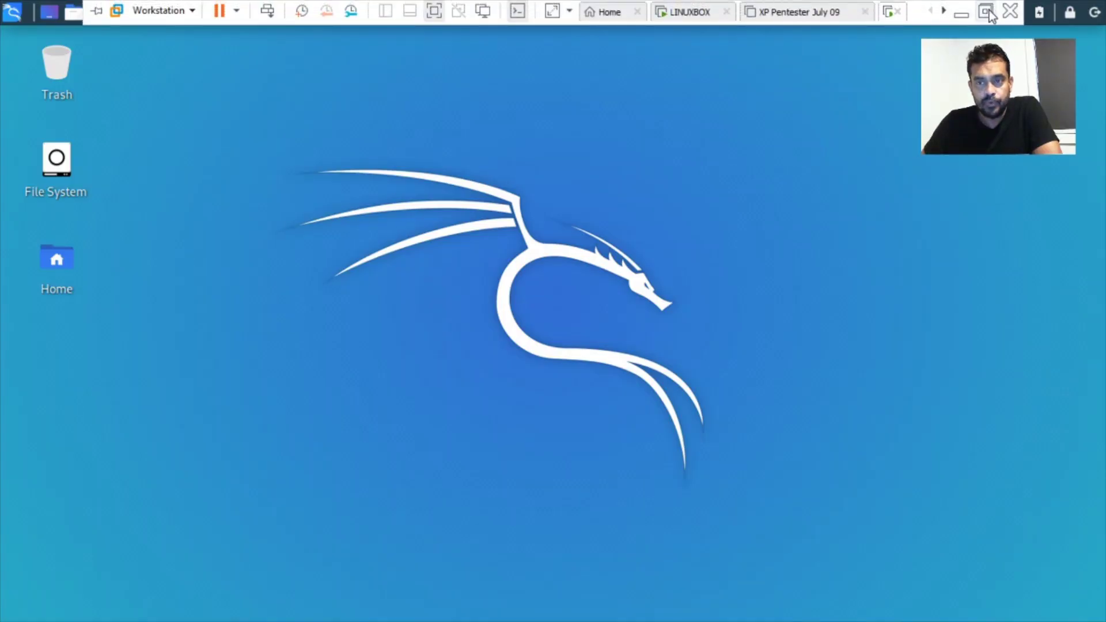
click(987, 13)
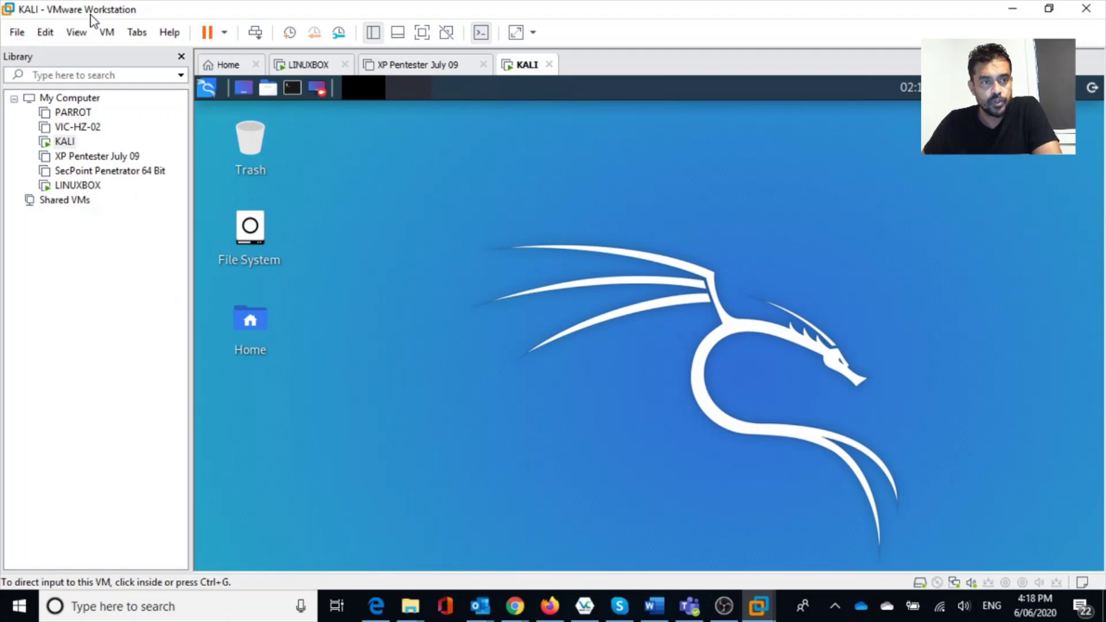
Switch to the LINUXBOX virtual machine and bring up its unlock prompt.
click(77, 185)
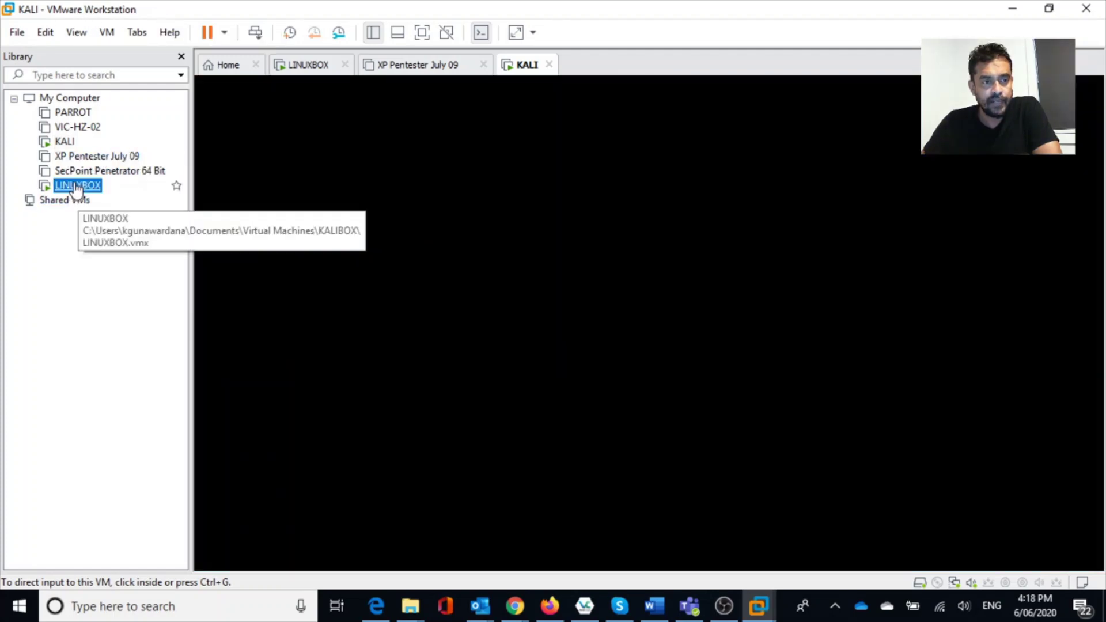
click(520, 335)
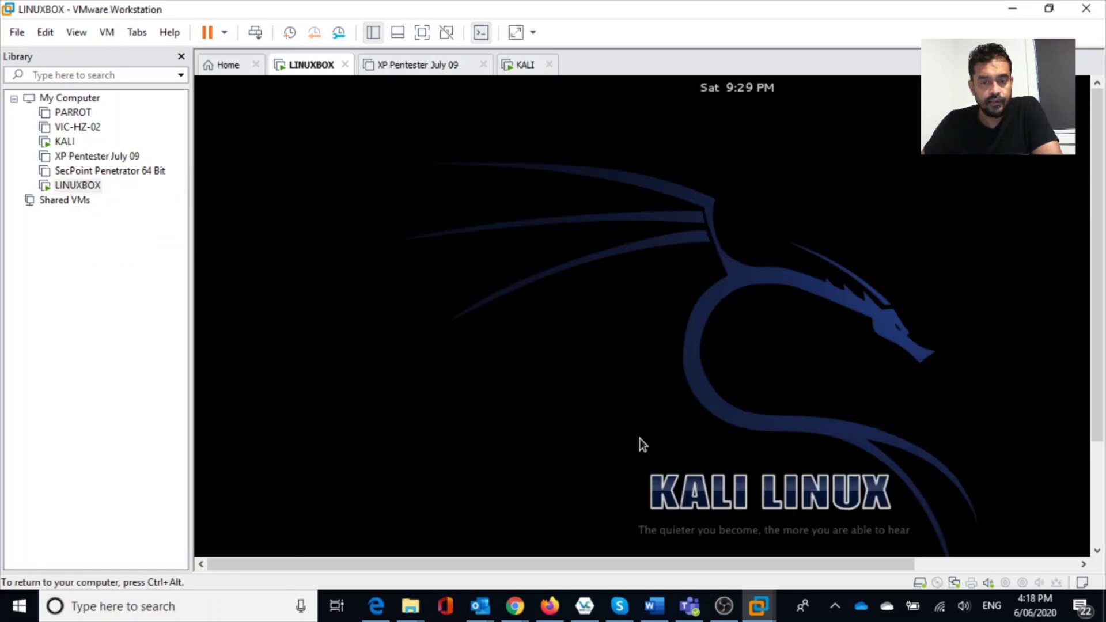
click(673, 484)
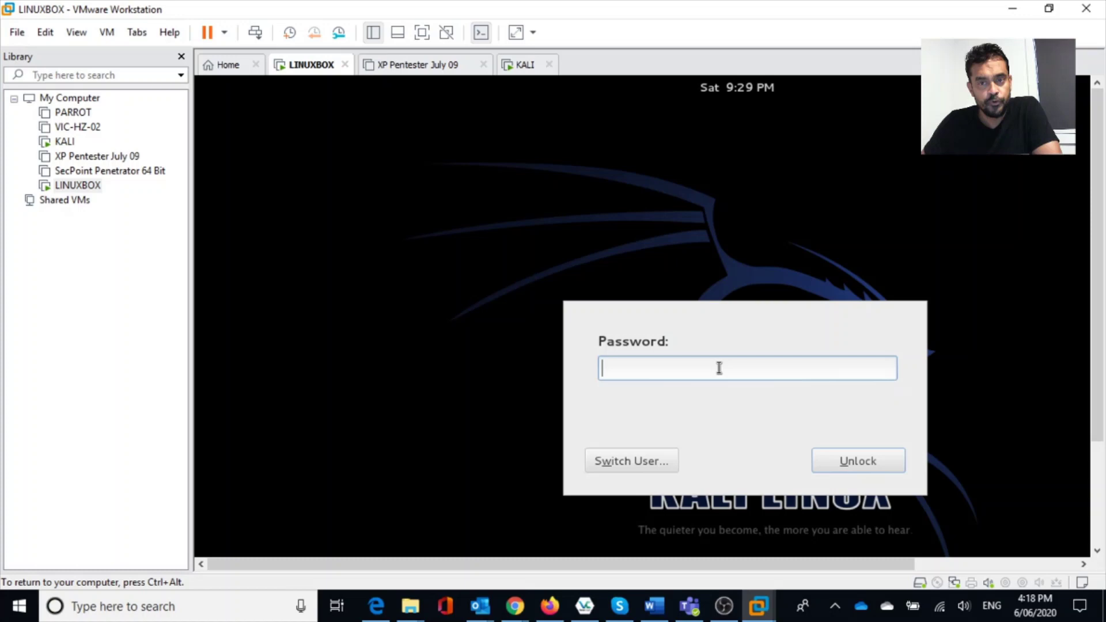
Return to KALI, show it full screen, then minimize it to the Windows desktop.
click(58, 144)
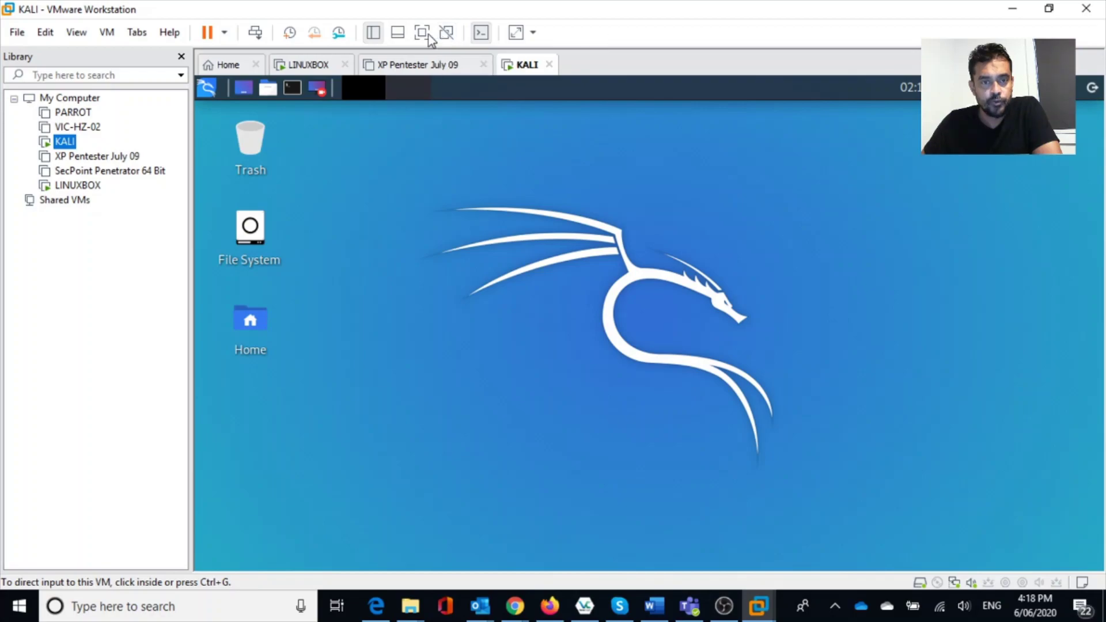
key(ctrl+alt+Return)
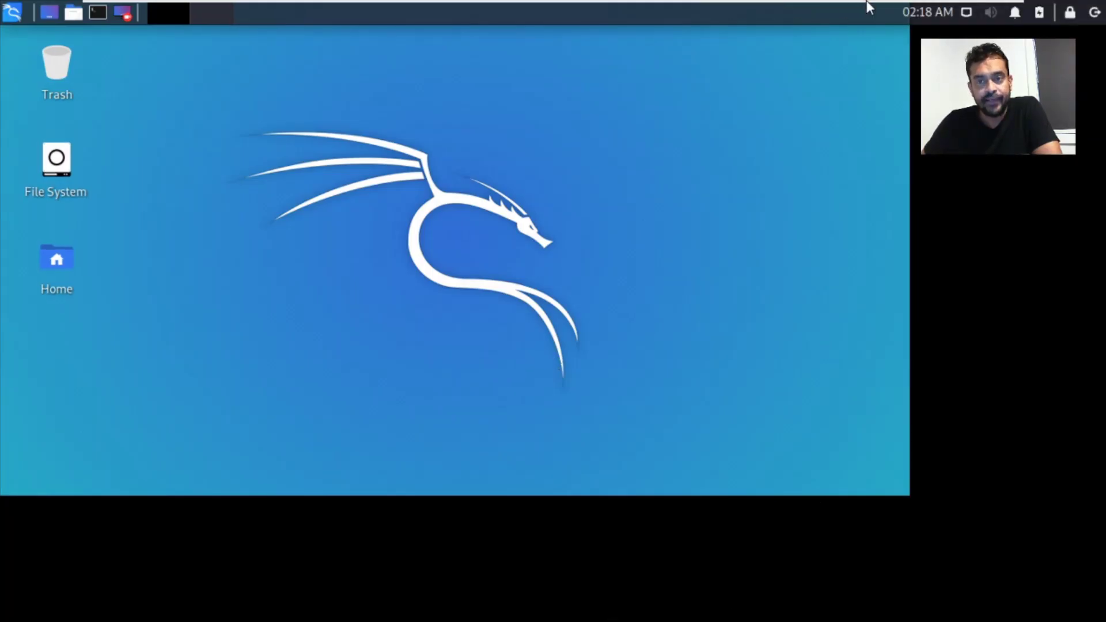
mouse_move(869, 7)
click(965, 11)
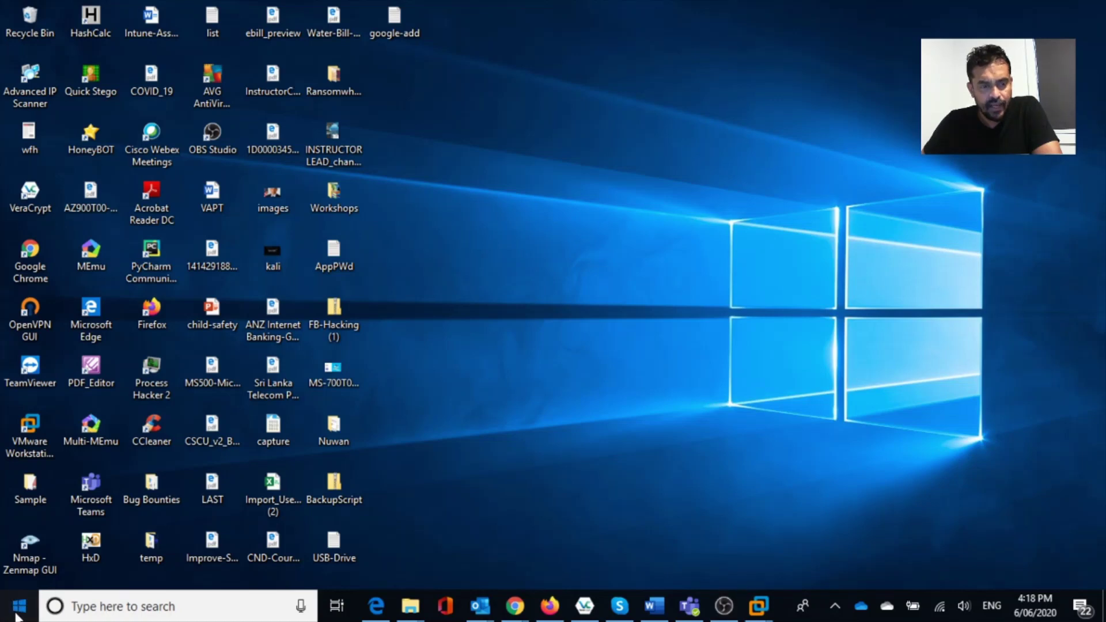
Open the Windows Start menu showing the installed apps list and tiles.
click(17, 614)
click(903, 321)
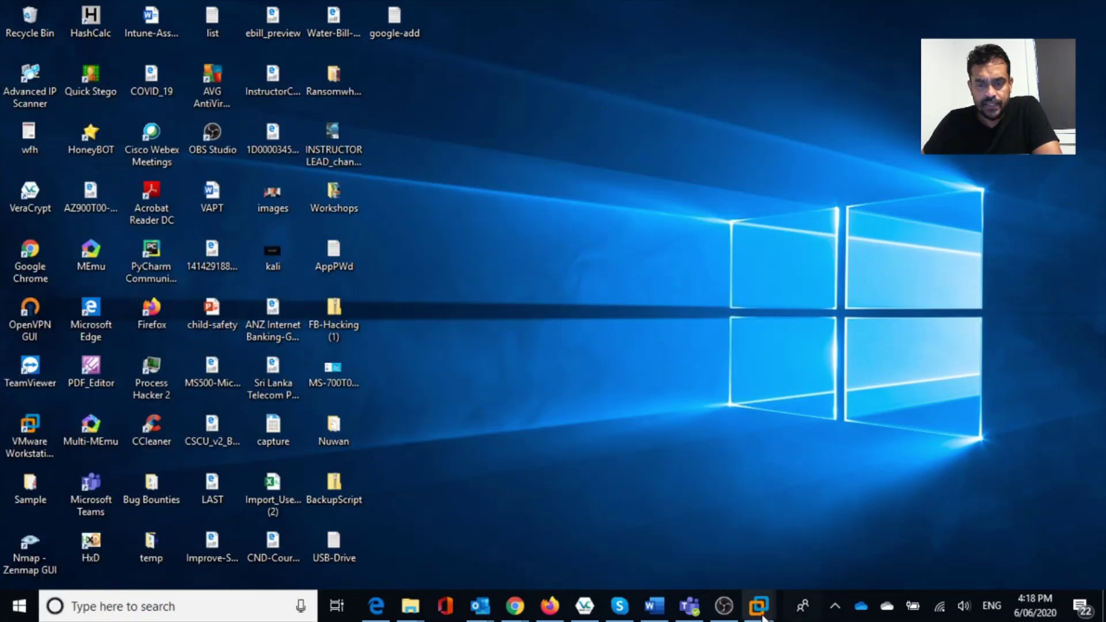
mouse_move(761, 615)
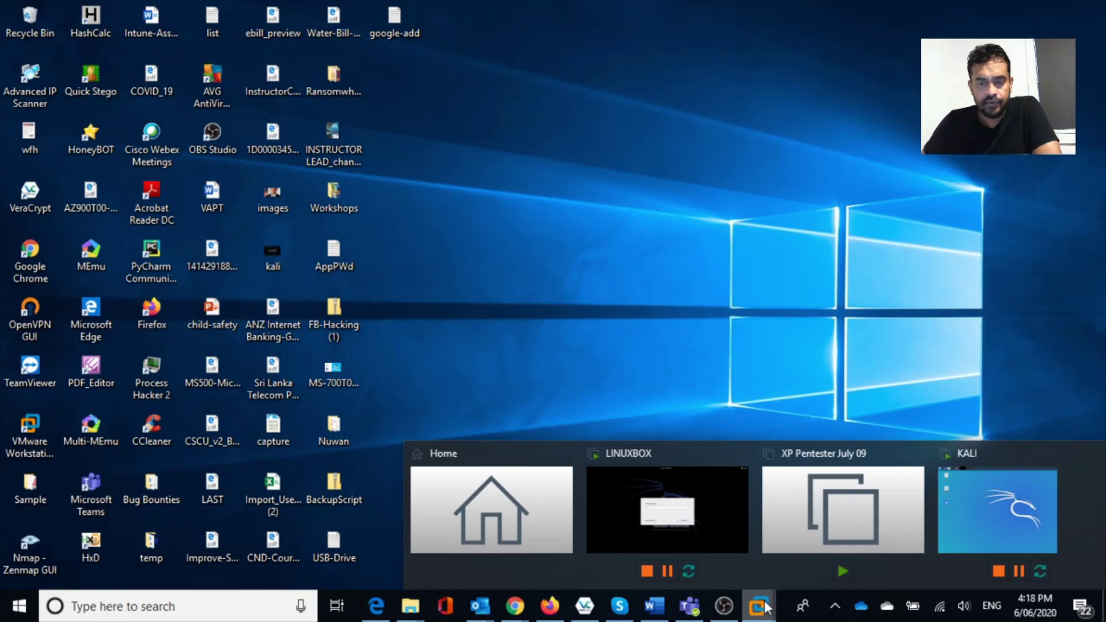
mouse_move(955, 507)
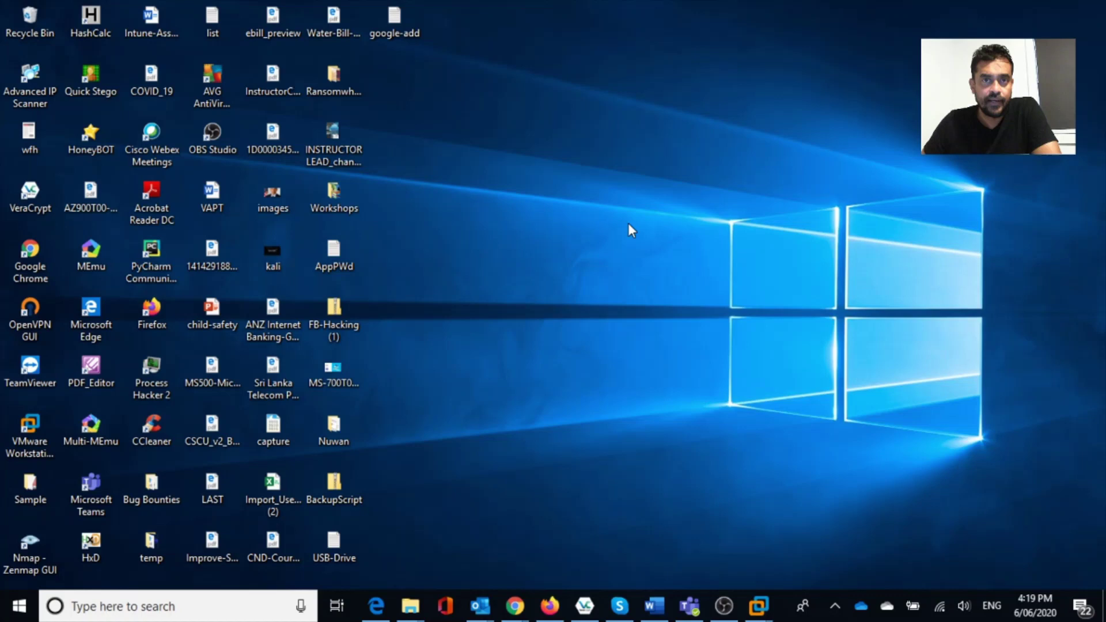
click(12, 619)
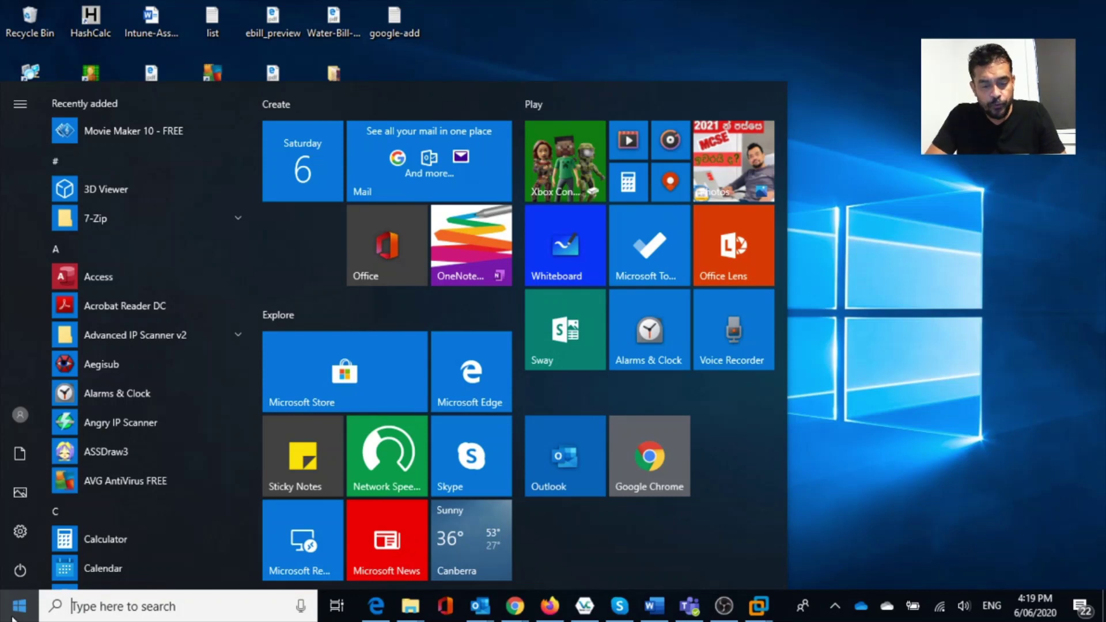
Launch Microsoft Store, search for 'kali' and open the Kali Linux app page.
text(store)
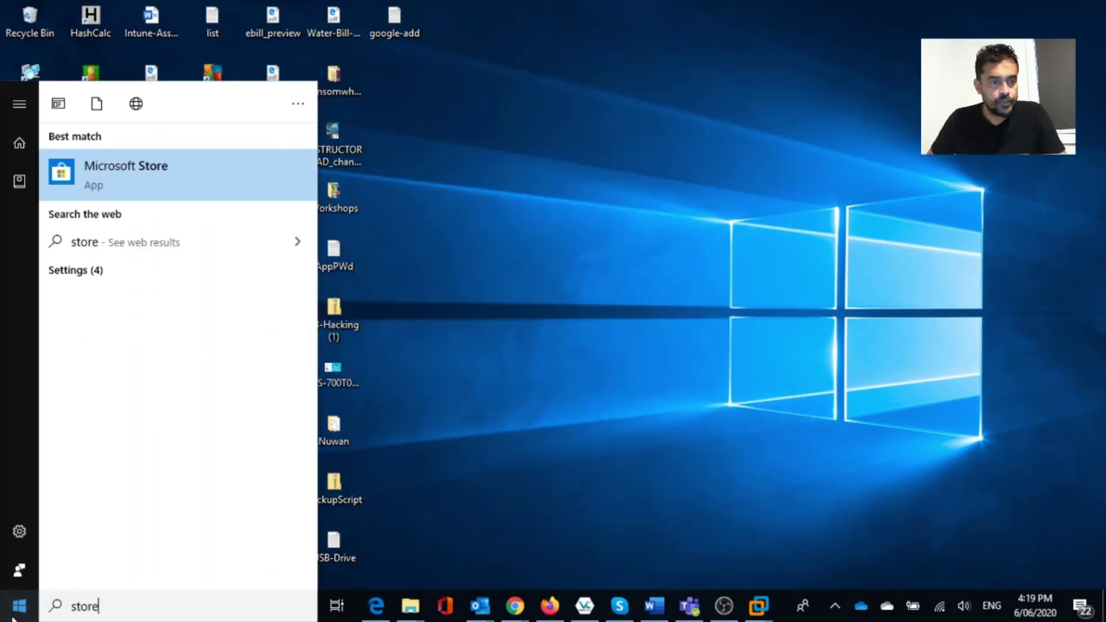
click(74, 175)
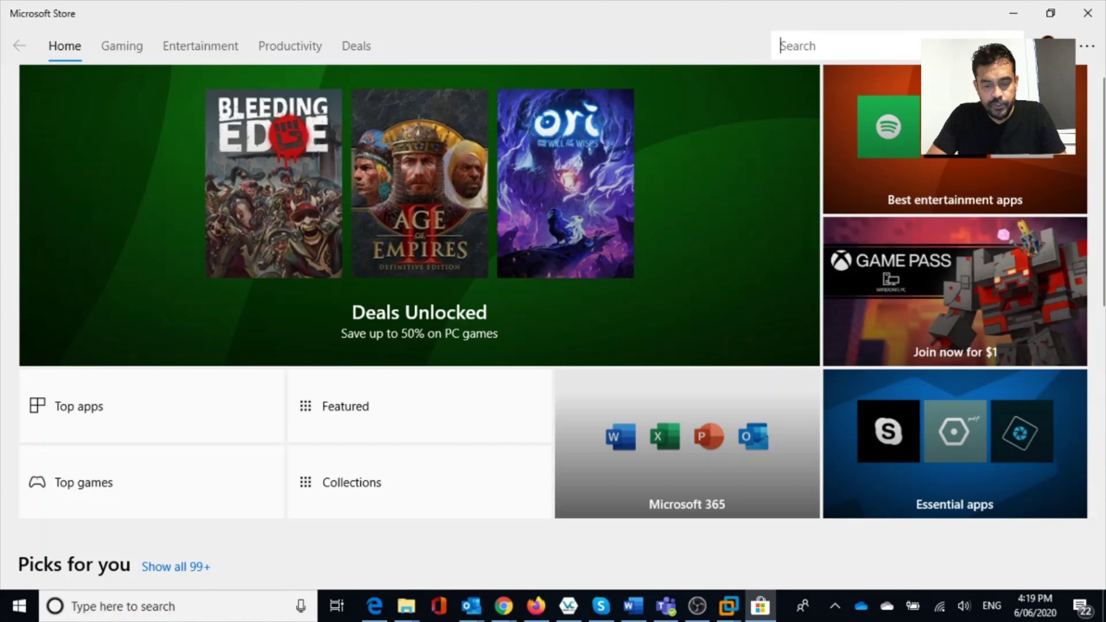
text(kali)
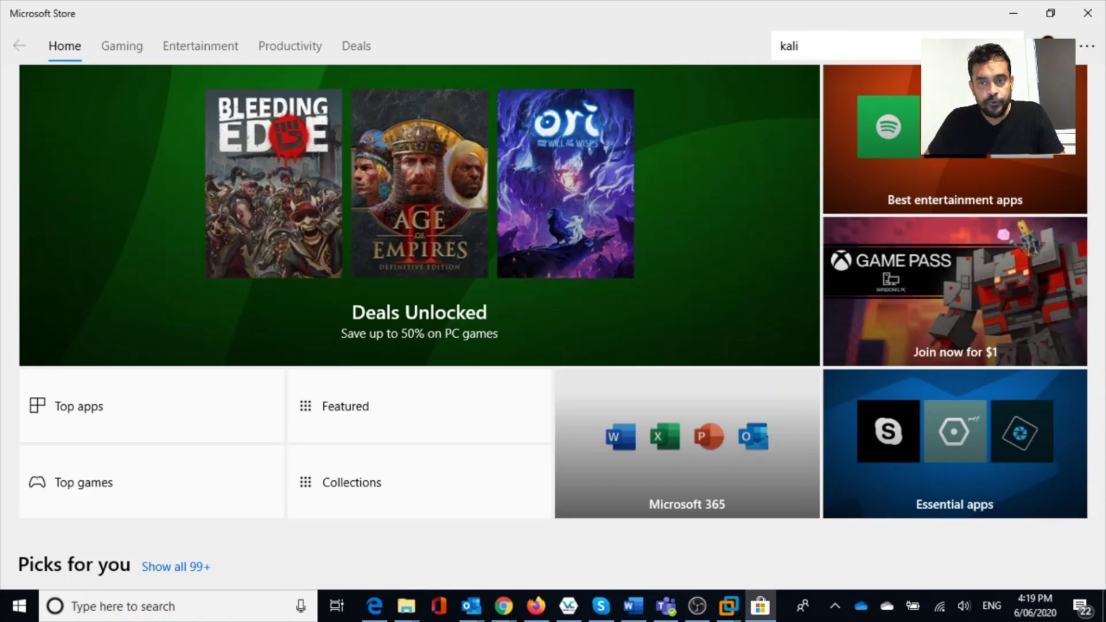
key(Return)
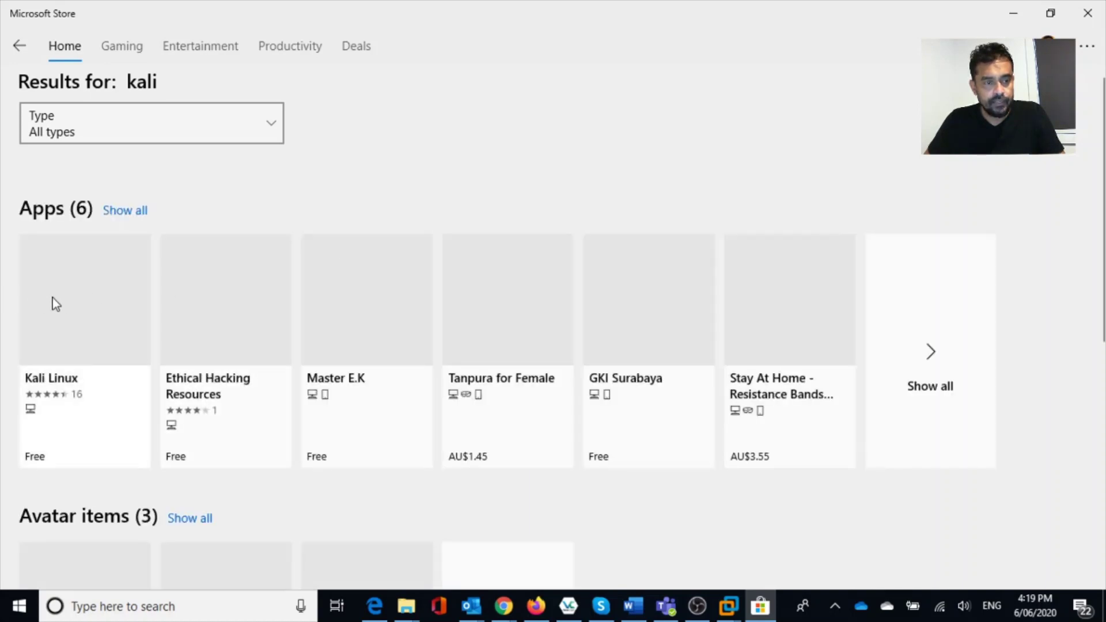
click(75, 296)
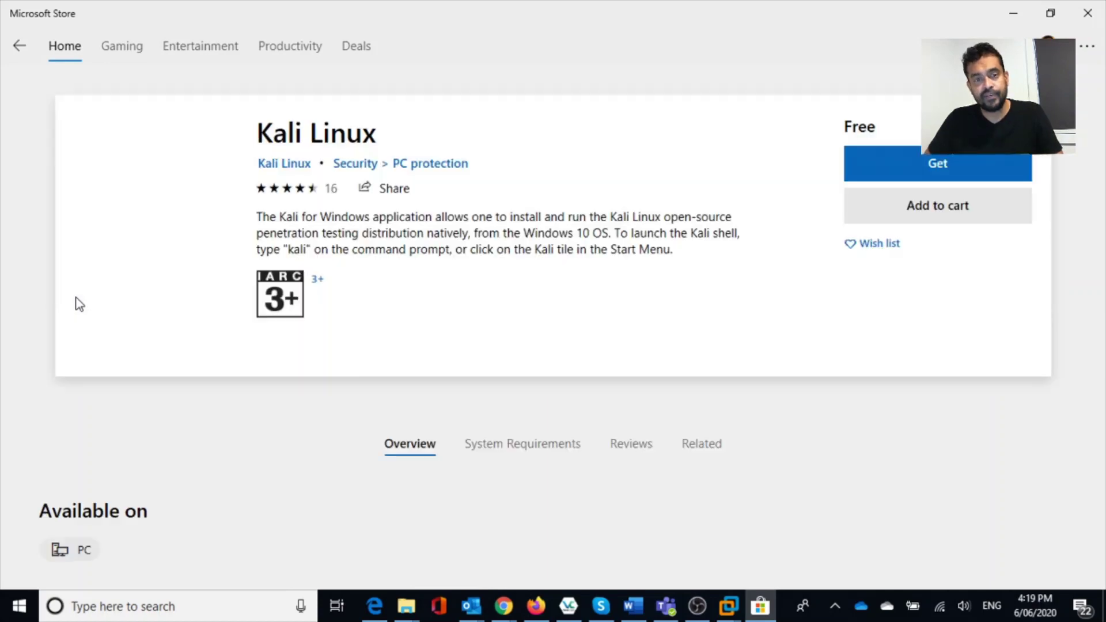
Get the free Kali Linux app and install it until the page reports it installed.
drag(80, 304, 978, 173)
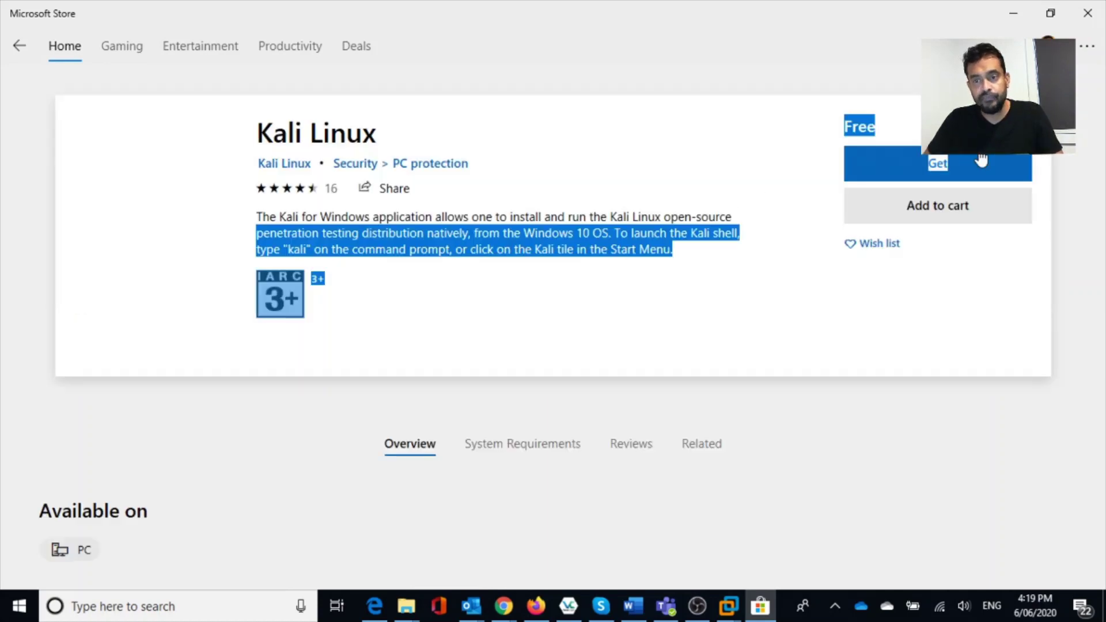
click(948, 174)
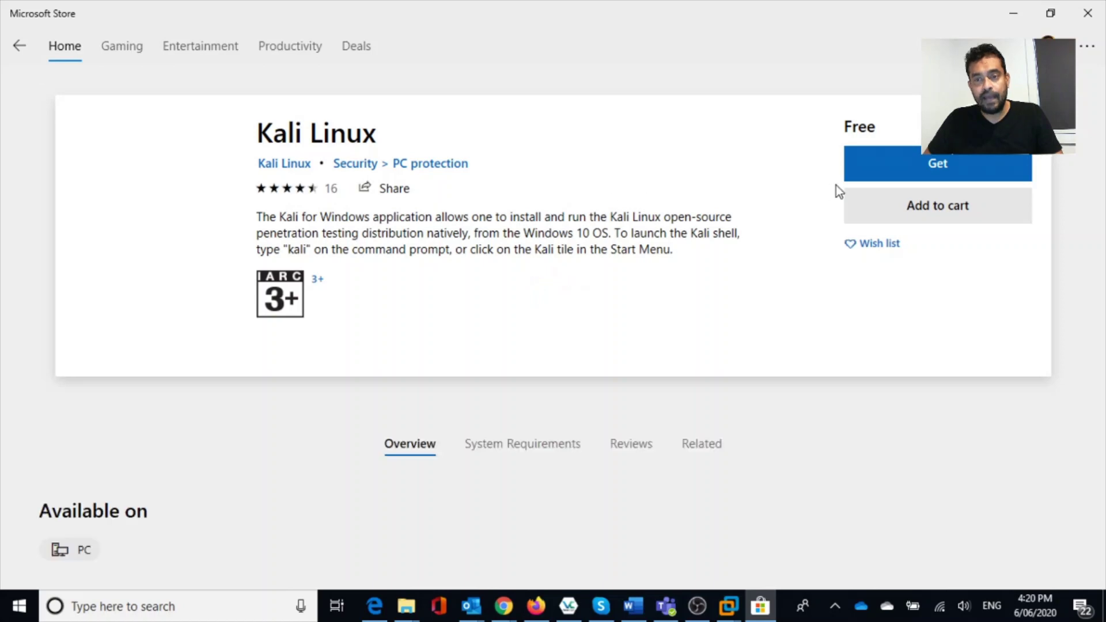
click(921, 171)
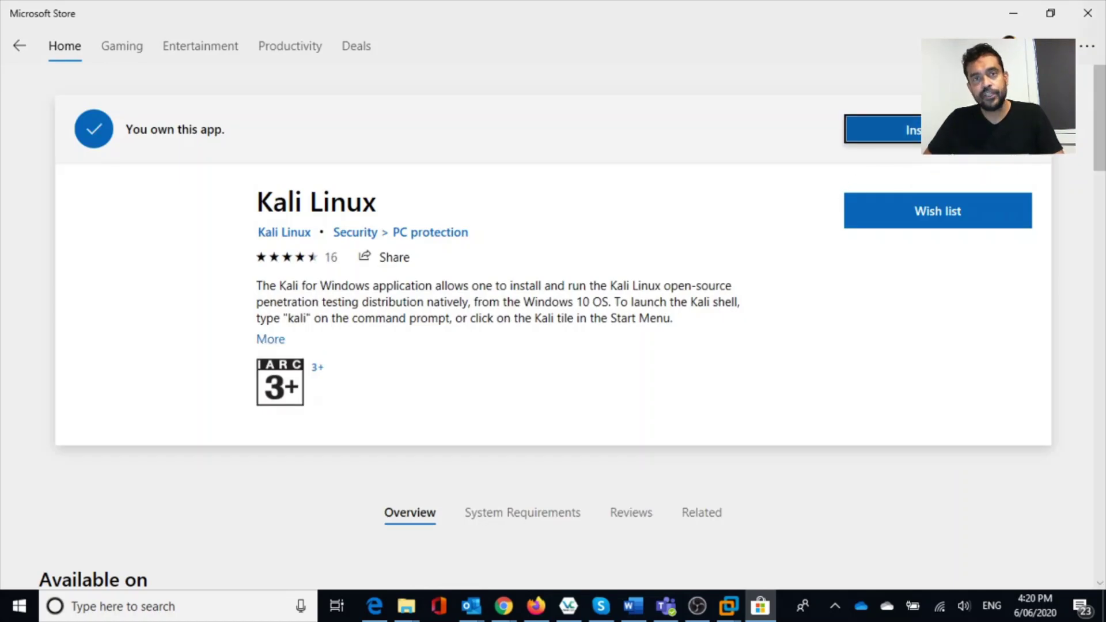
key(Return)
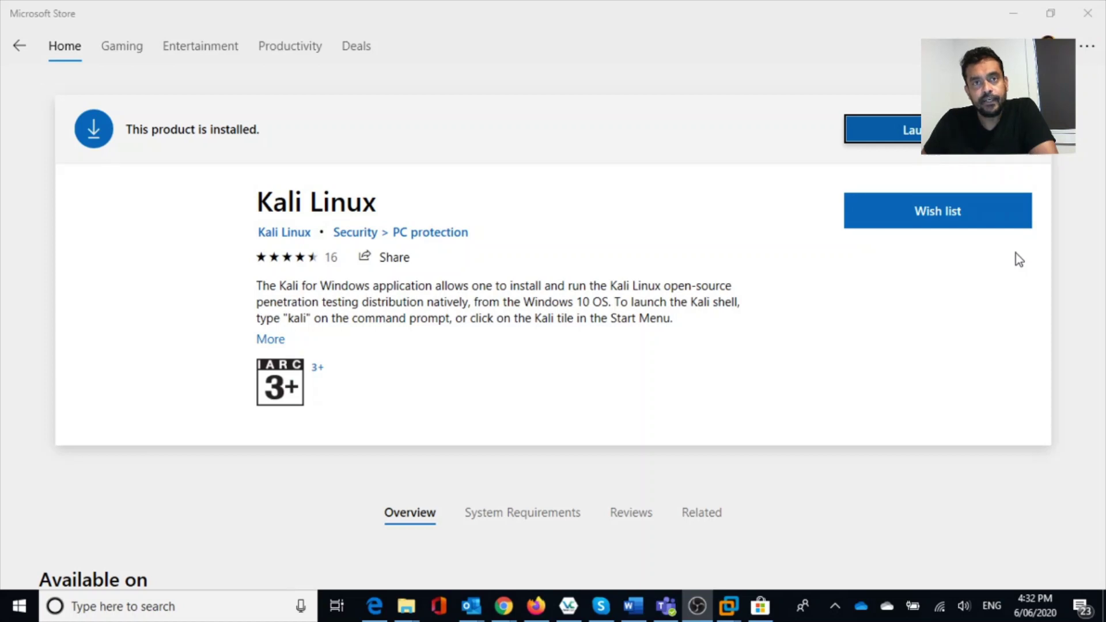
click(912, 141)
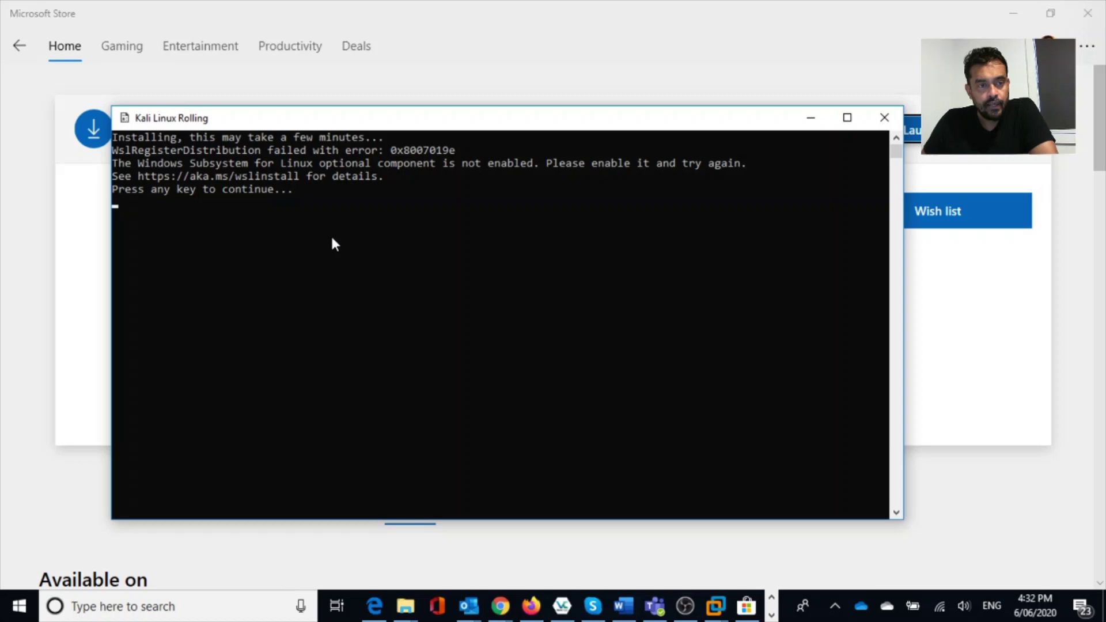
drag(362, 123, 381, 115)
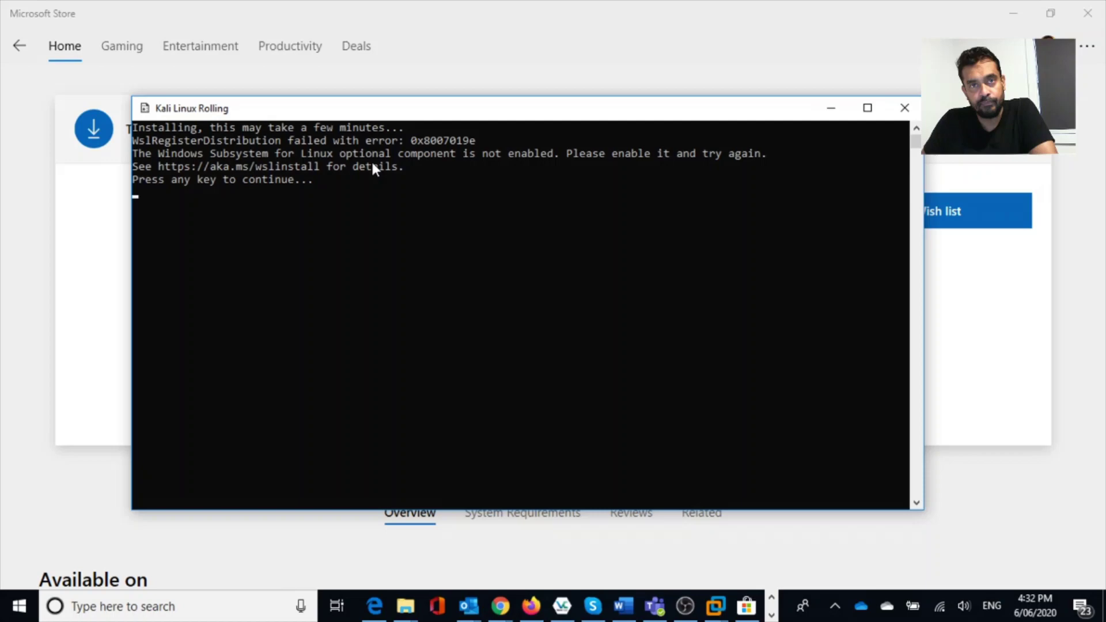
Close the failed Kali console and launch Windows PowerShell from Start search.
click(904, 108)
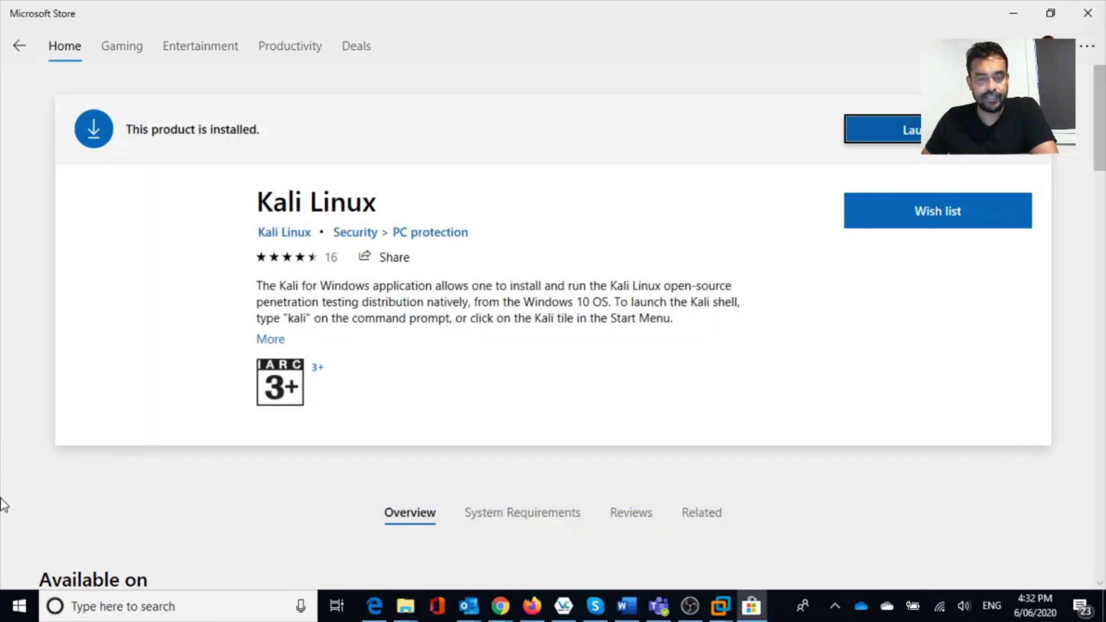
click(24, 610)
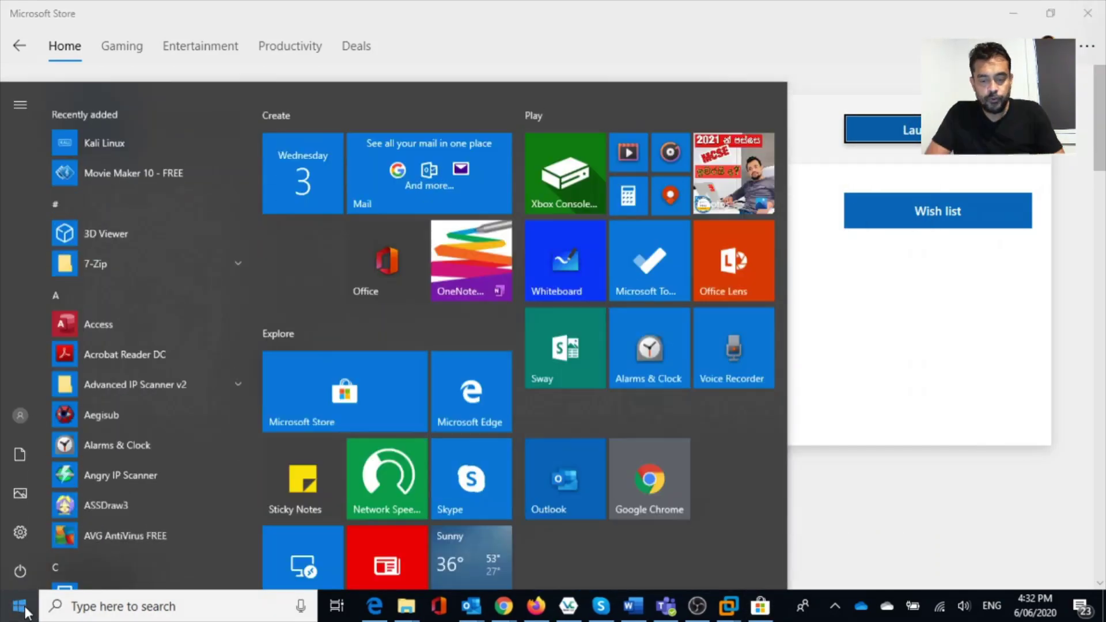
text(powe)
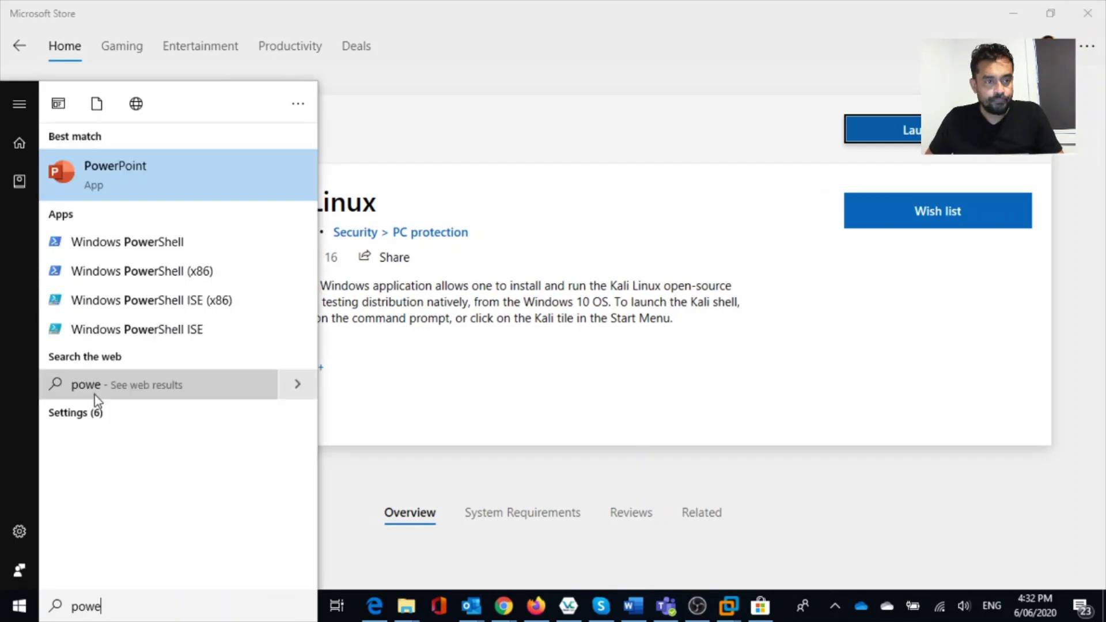
click(129, 248)
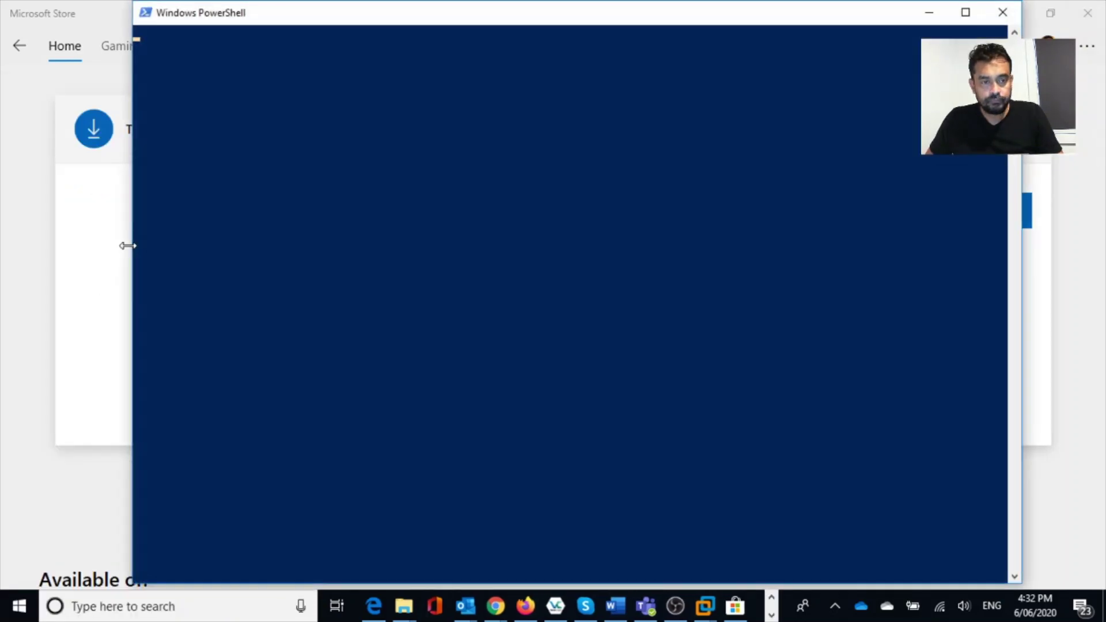
Run Enable-WindowsOptionalFeature for Microsoft-Windows-Subsystem-Linux, which fails for lack of elevation.
drag(402, 24, 373, 220)
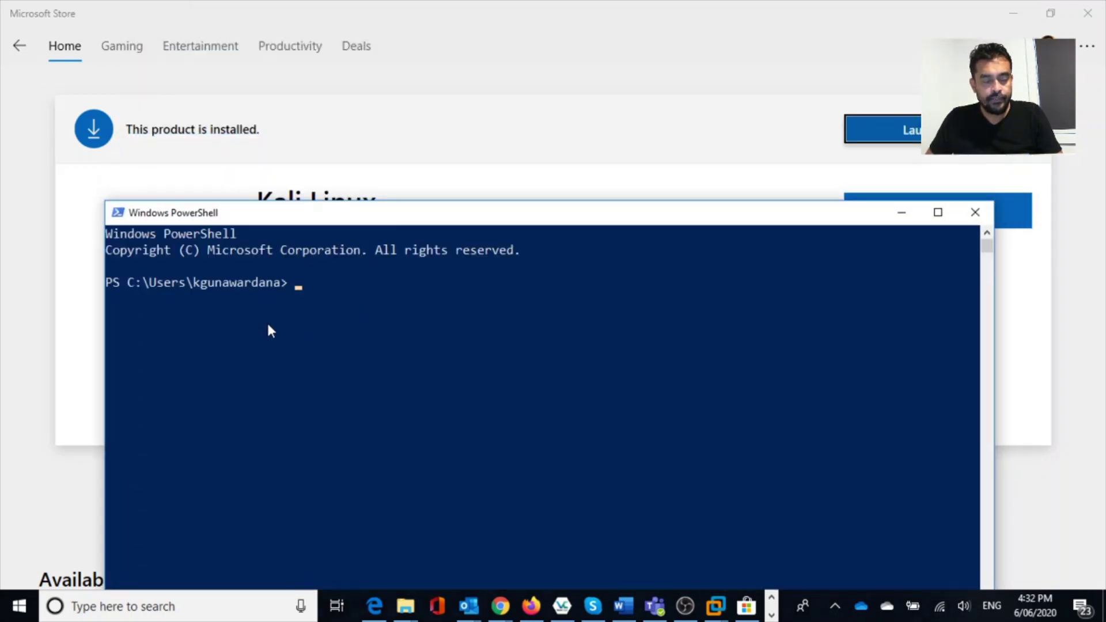
text(Enable-WindowsOptionalFeature -Online -FeatureName Microsoft-Windows-Subsystem-Linux)
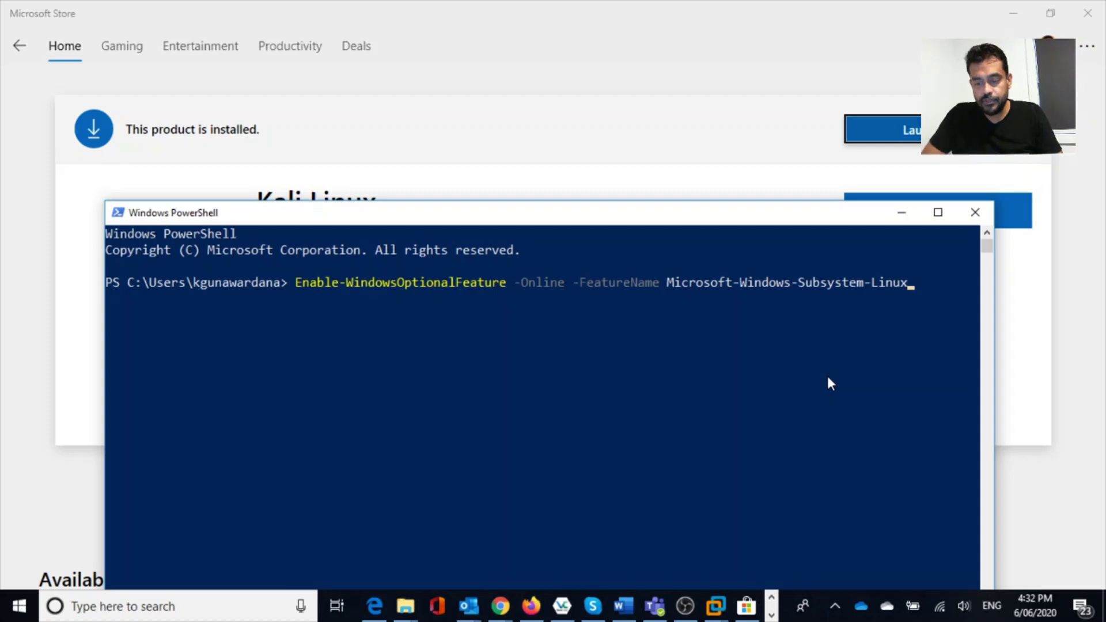
key(Return)
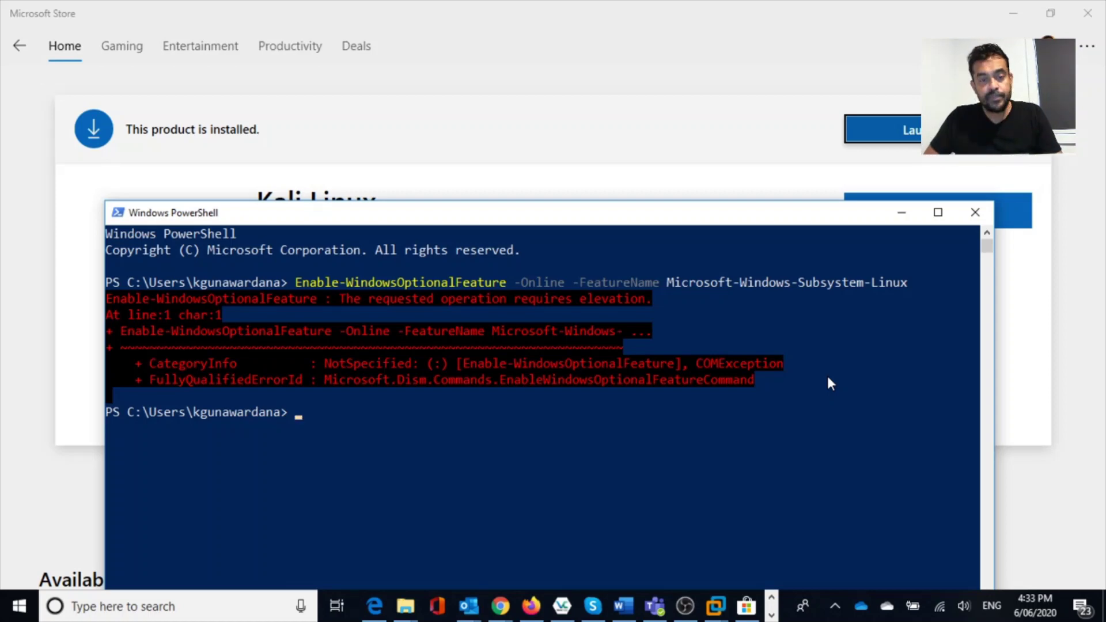
drag(550, 227, 526, 148)
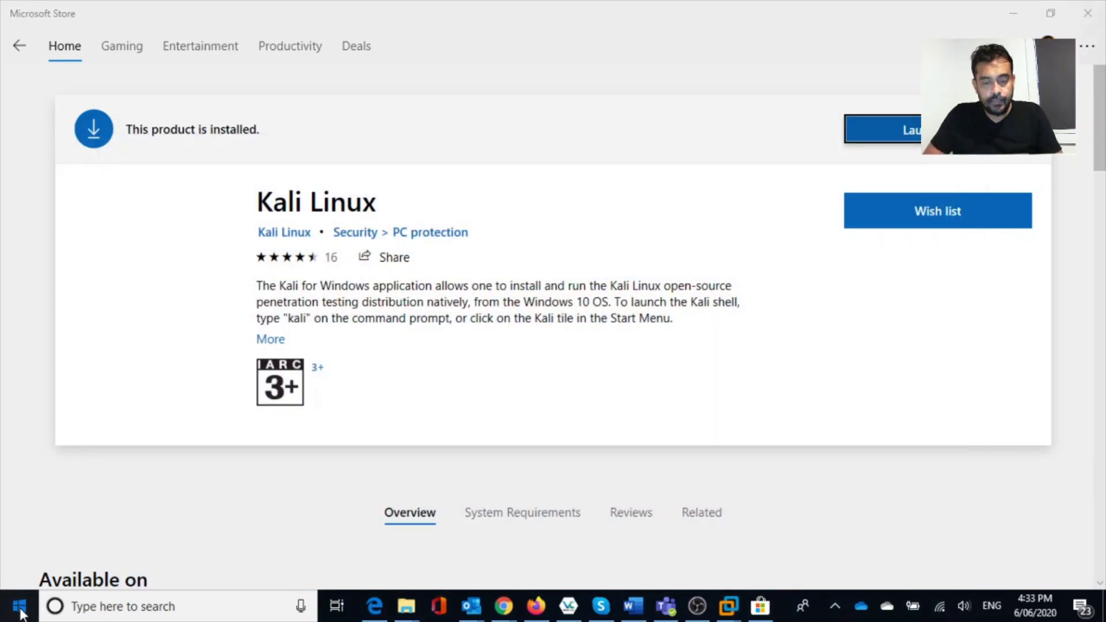
Launch Windows PowerShell with Run as administrator from Start search.
click(19, 610)
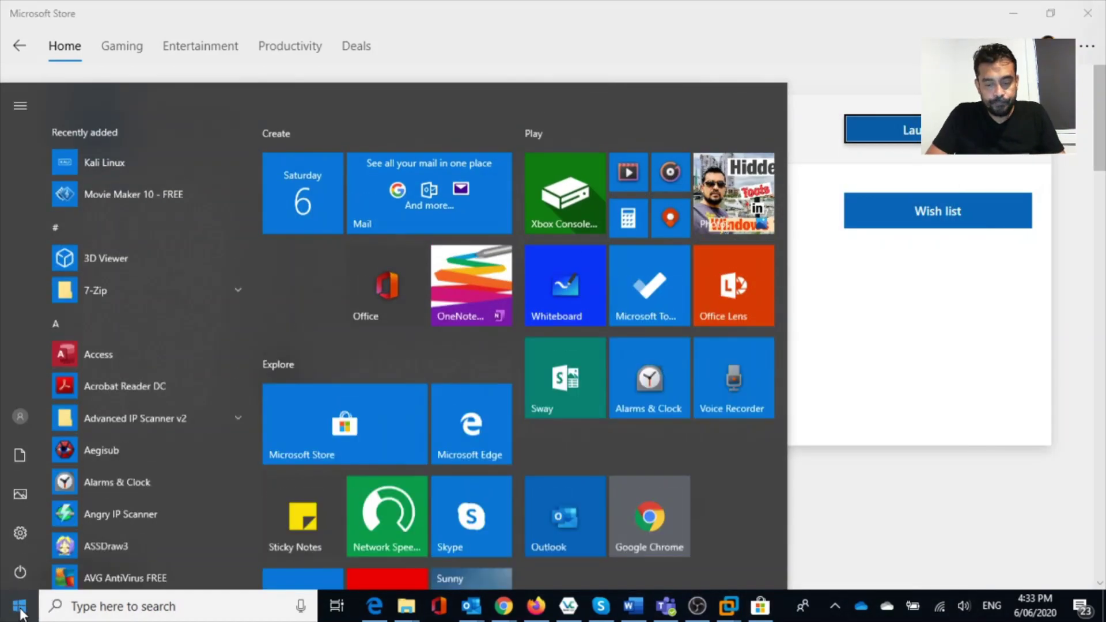
text(powe)
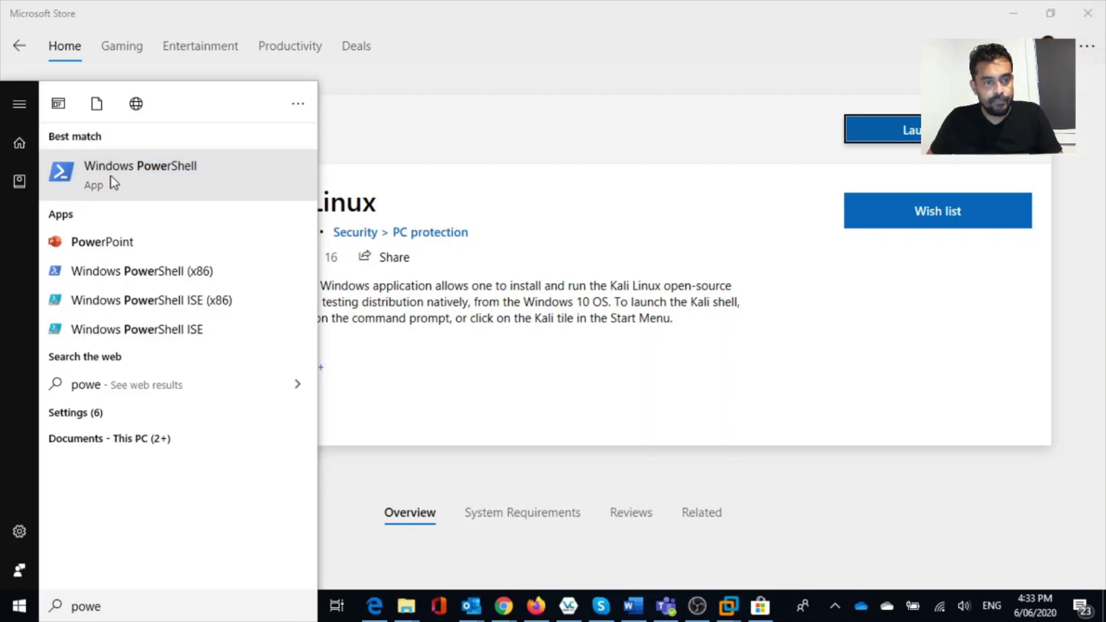
right_click(112, 176)
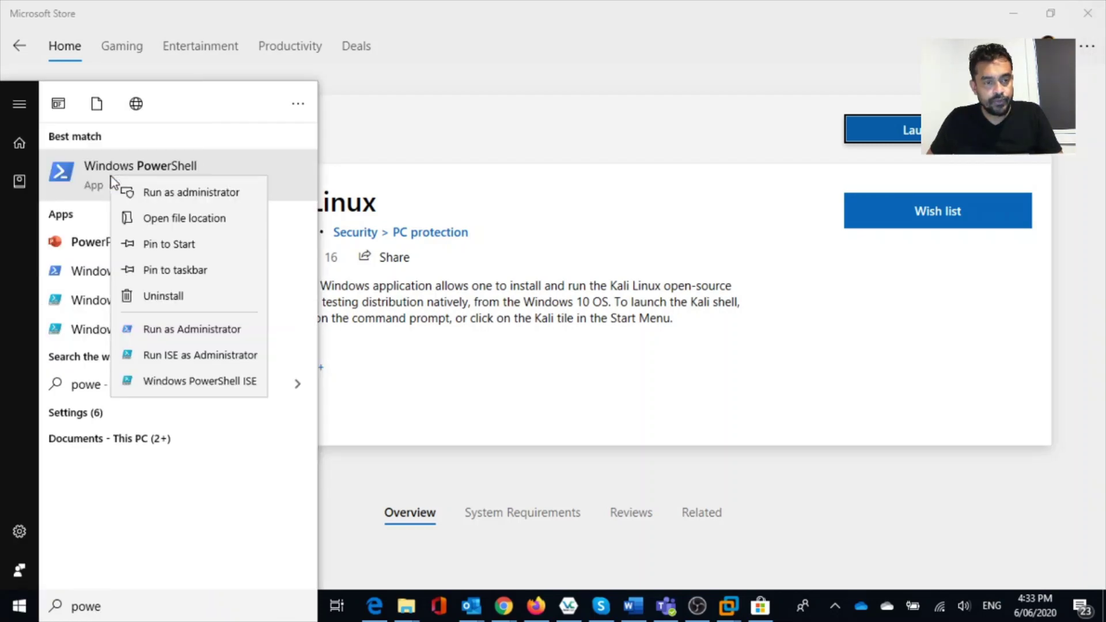
key(Escape)
click(175, 192)
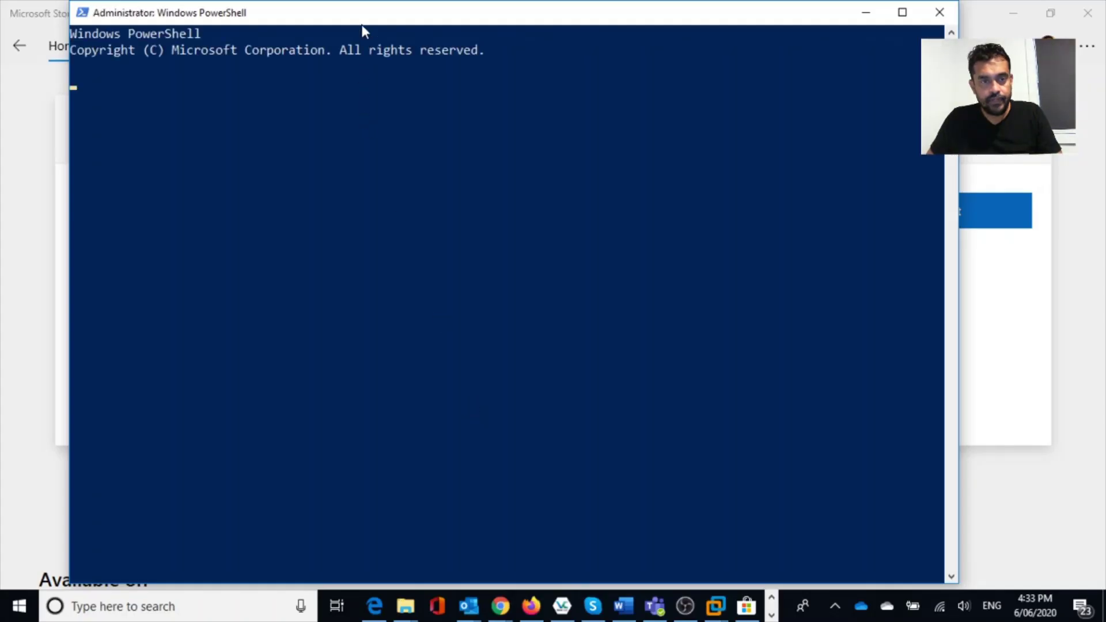
Run Enable-WindowsOptionalFeature for Microsoft-Windows-Subsystem-Linux in the administrator window.
drag(362, 26, 404, 130)
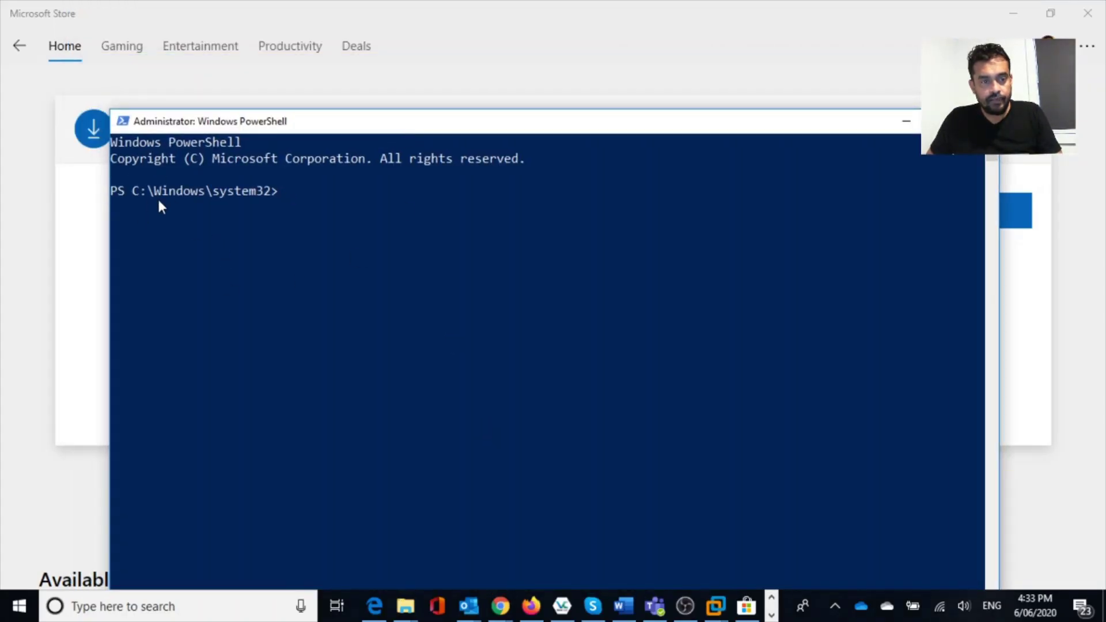
text(Enable-WindowsOptionalFeature -Online -FeatureName Microsoft-Windows-Subsystem-Linux)
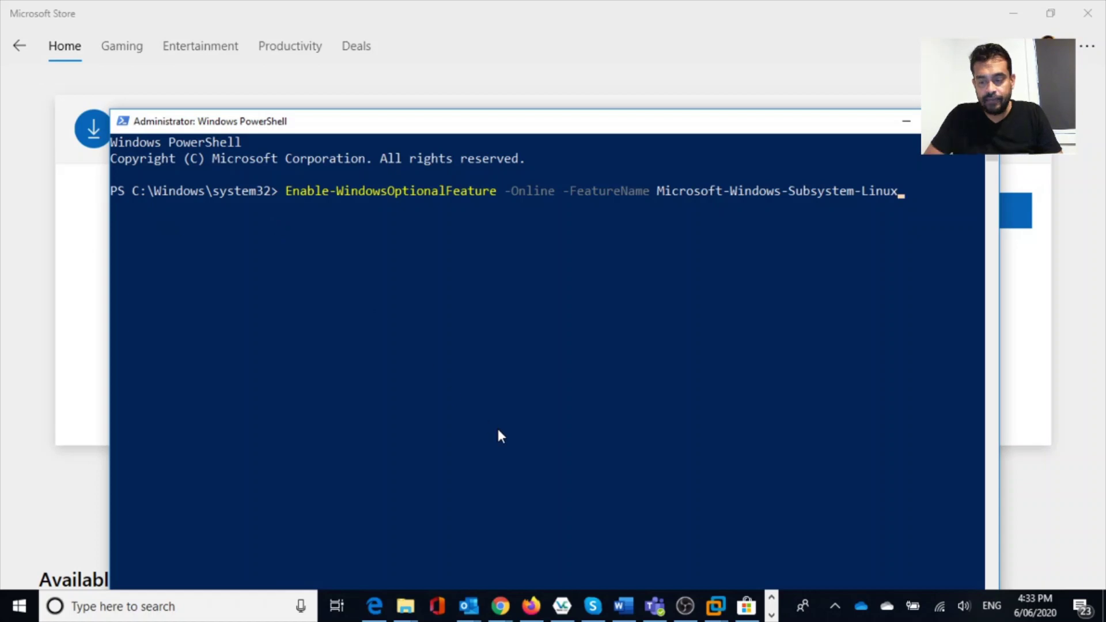
key(Return)
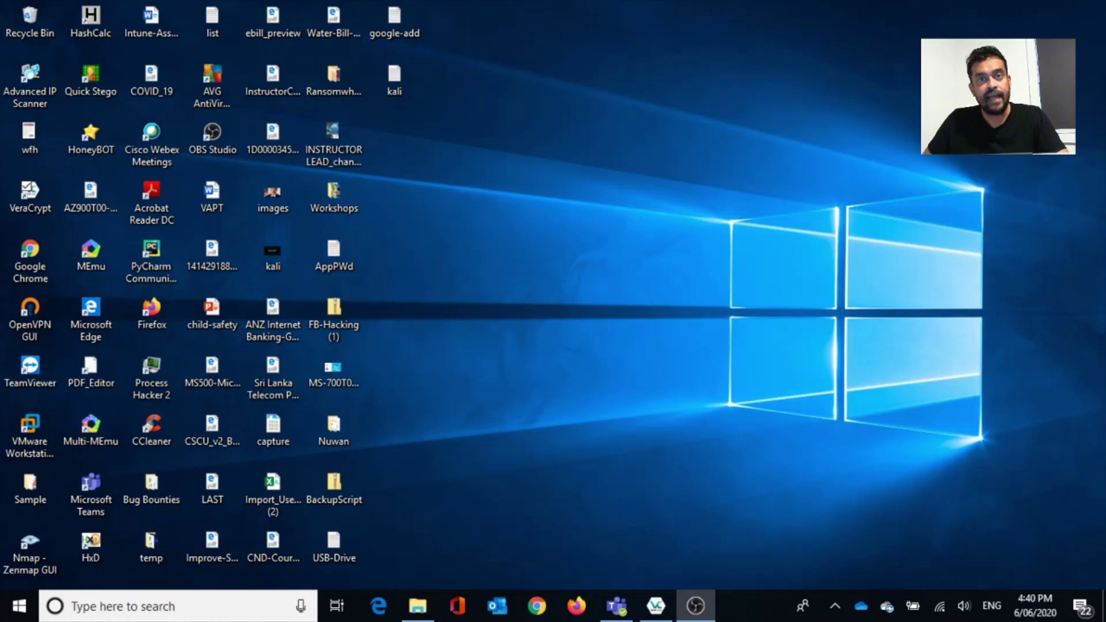
Launch the Kali Linux app from Start search and let its console finish installing.
click(21, 615)
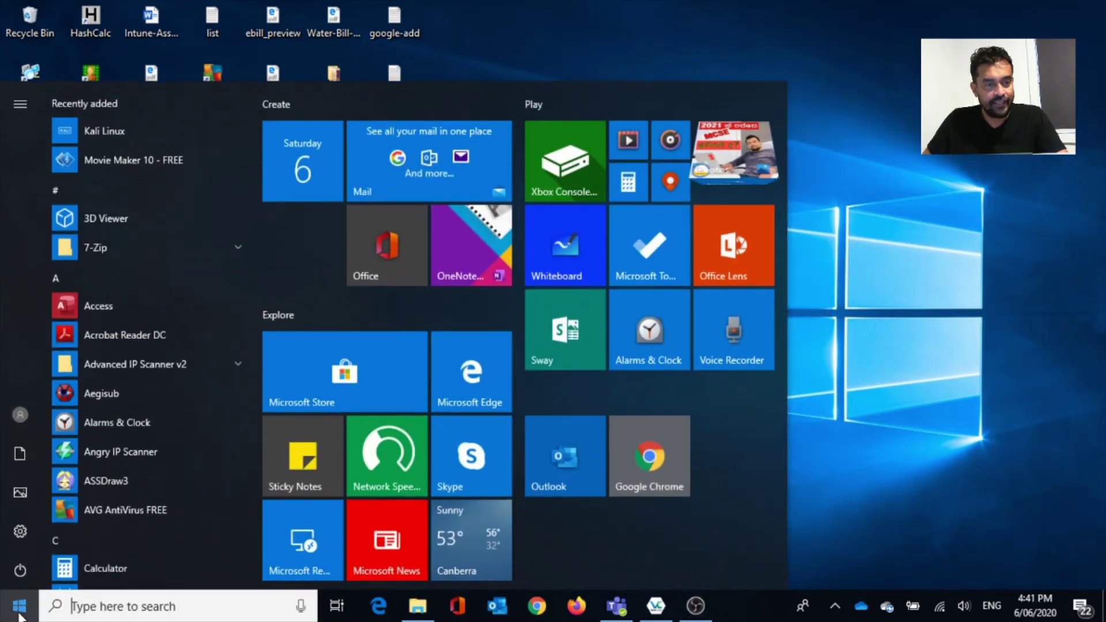
text(kali)
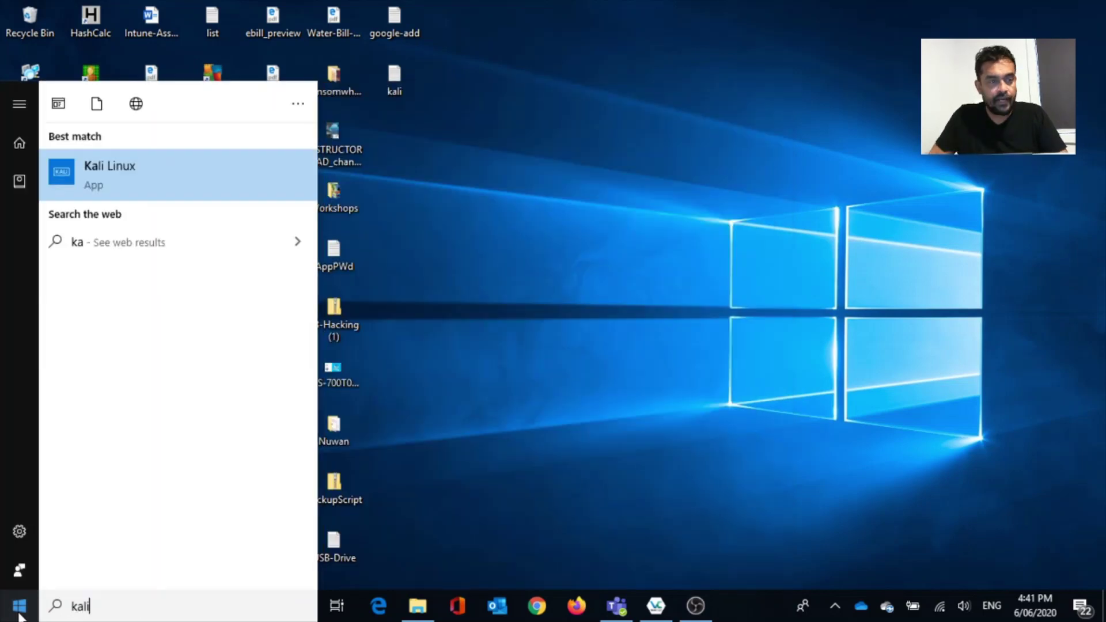
click(64, 172)
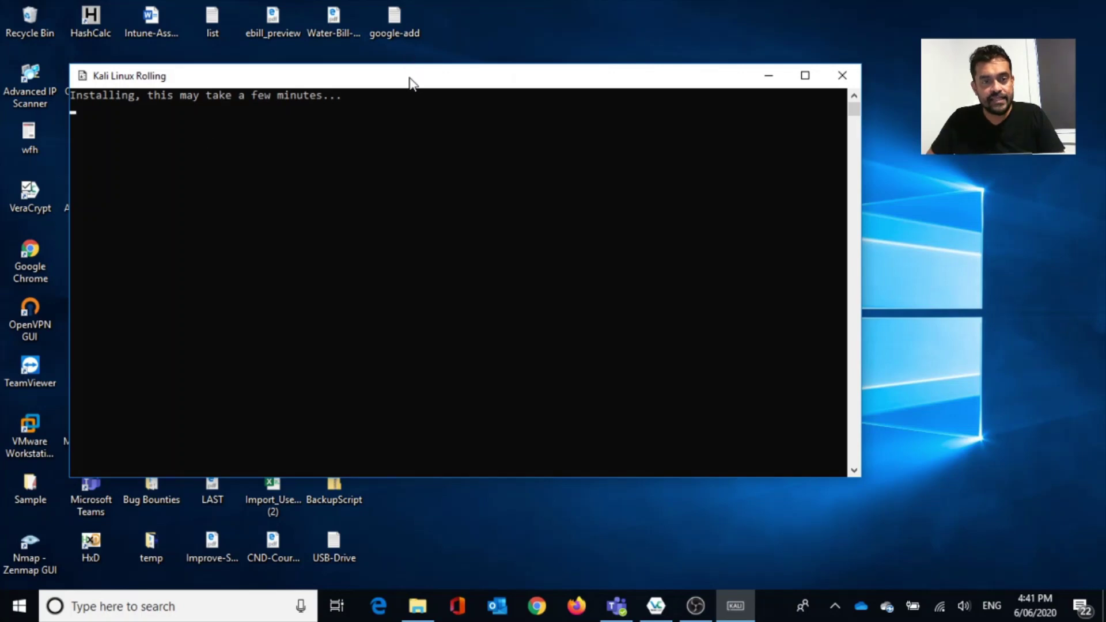
drag(409, 78, 482, 82)
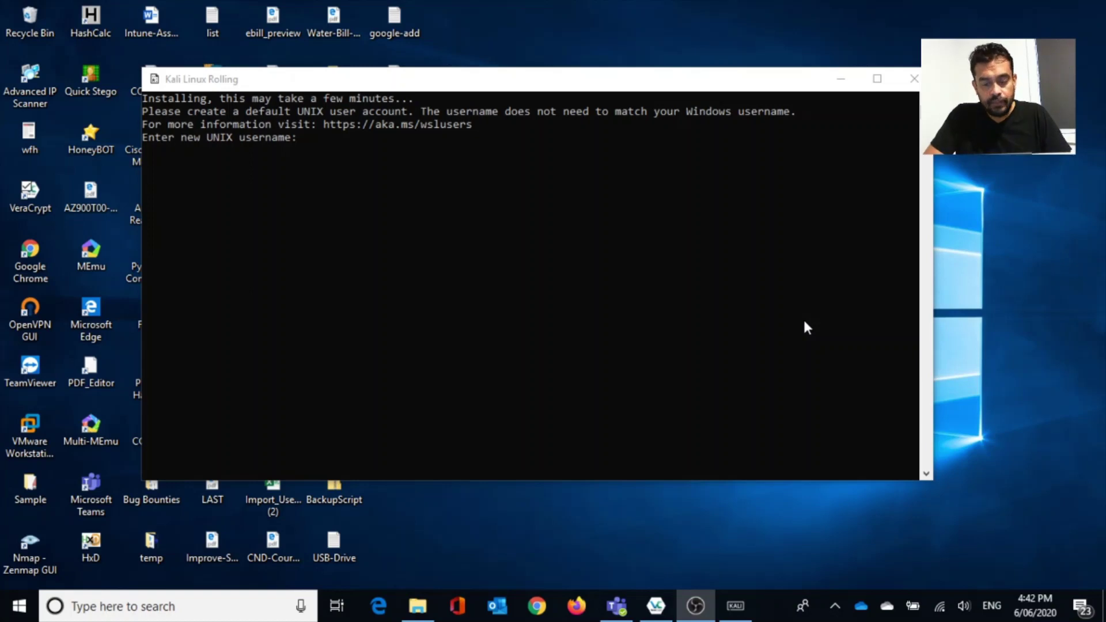
Enter the new UNIX username, then type and confirm the account password.
click(804, 322)
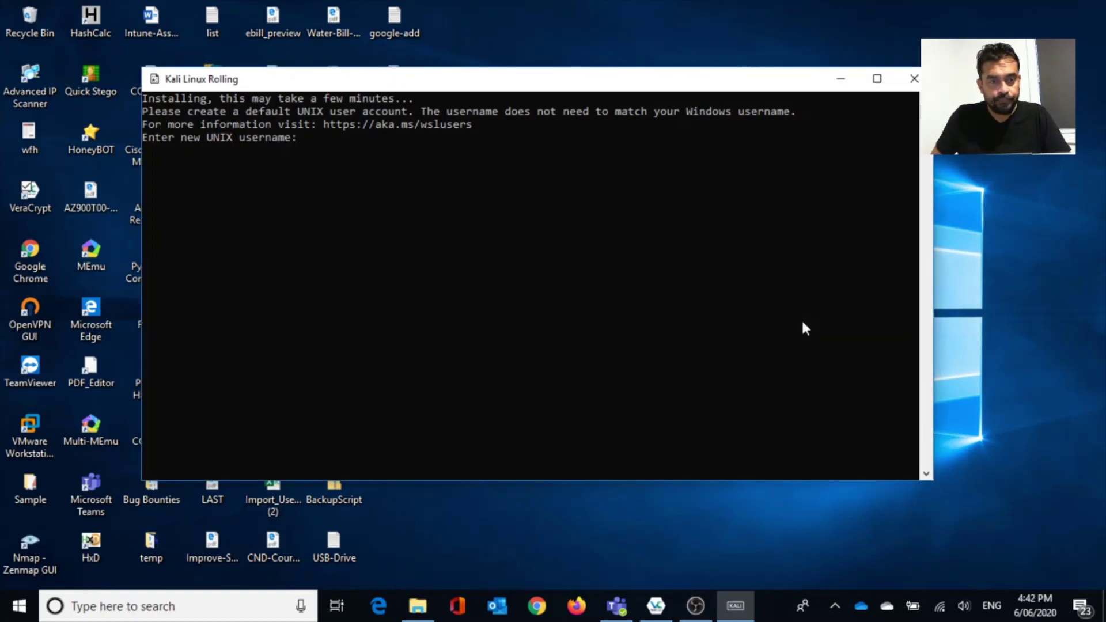
text(kali)
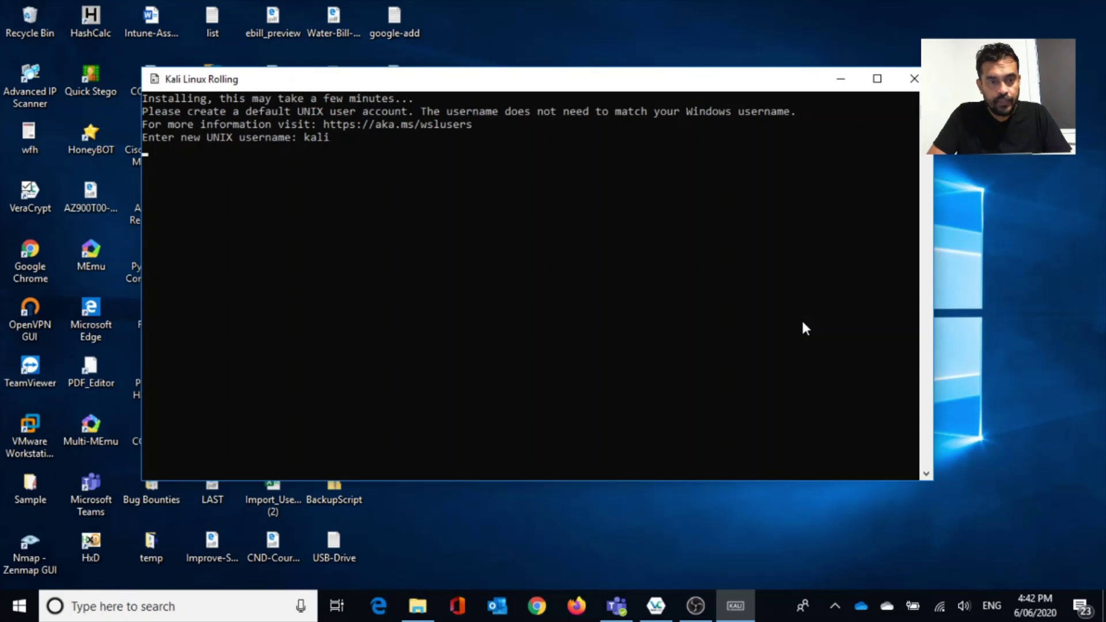
key(Return)
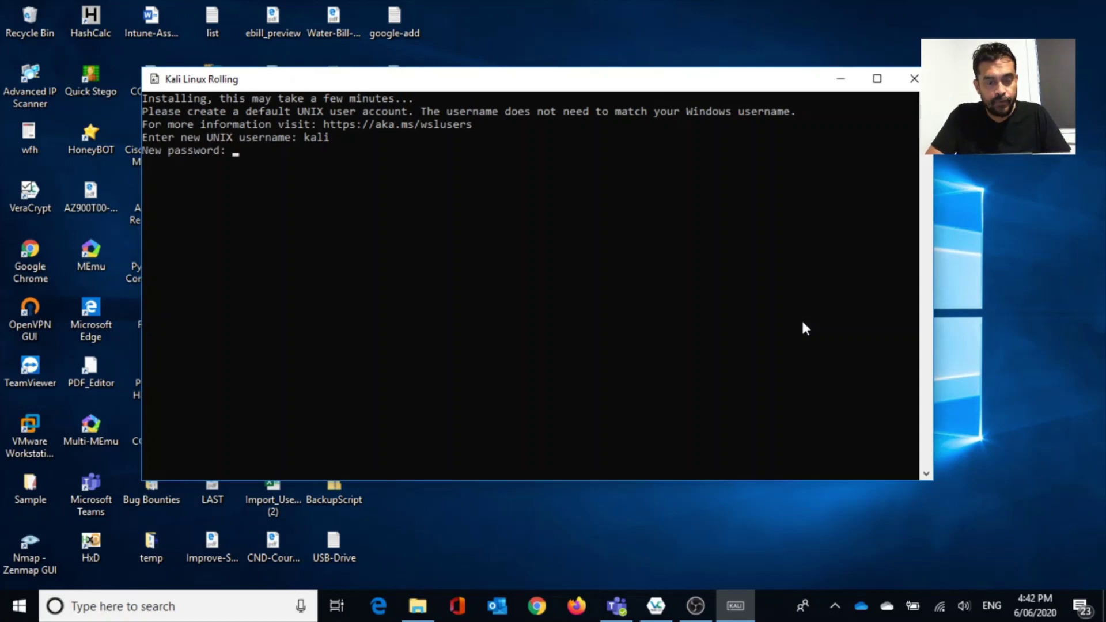
key(Return)
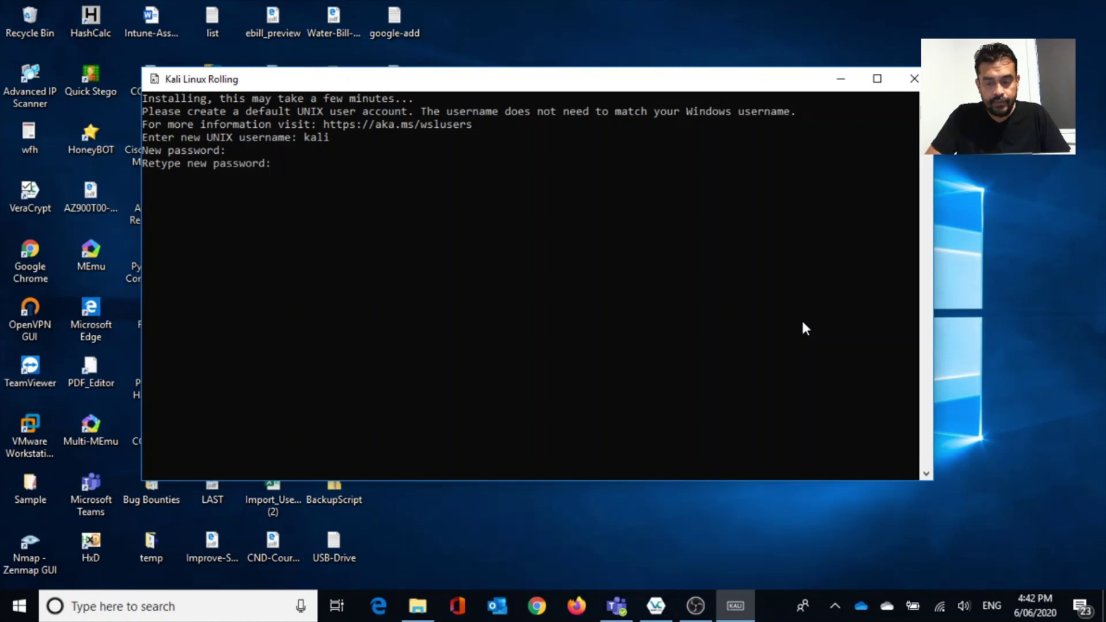
key(Return)
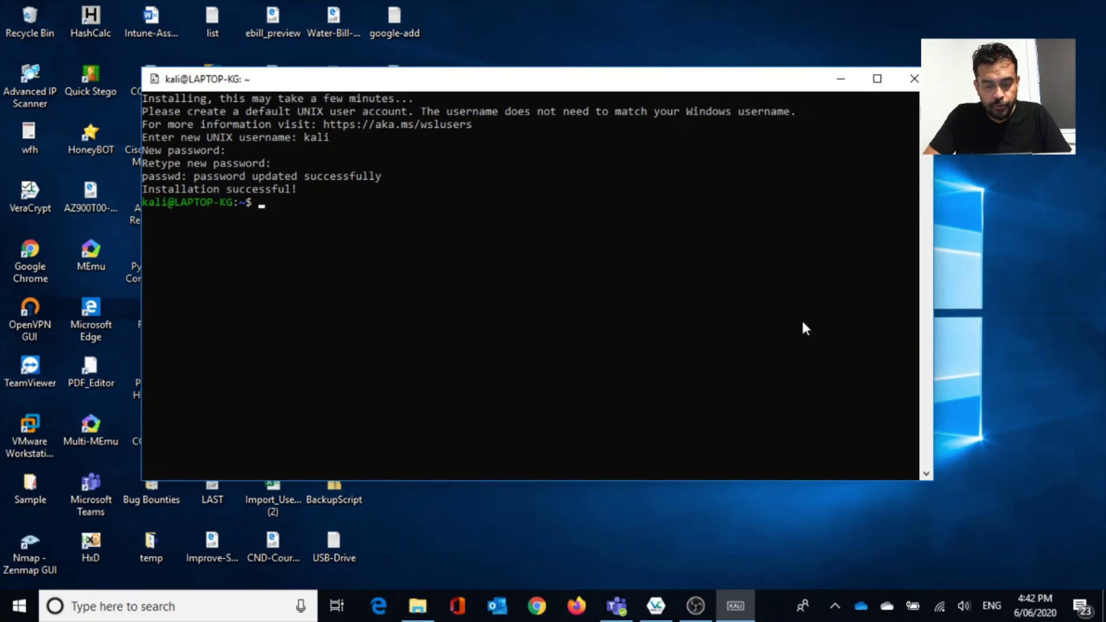
Try refreshing the package lists with apt-get update, then retry it as su apt-get update.
text(apt)
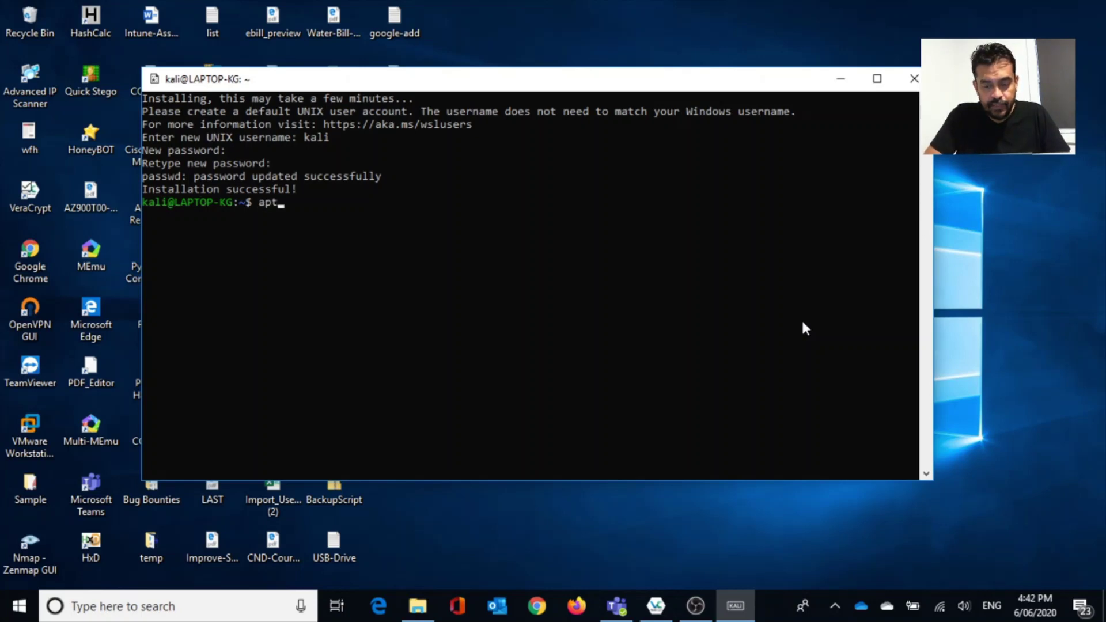
text(-get )
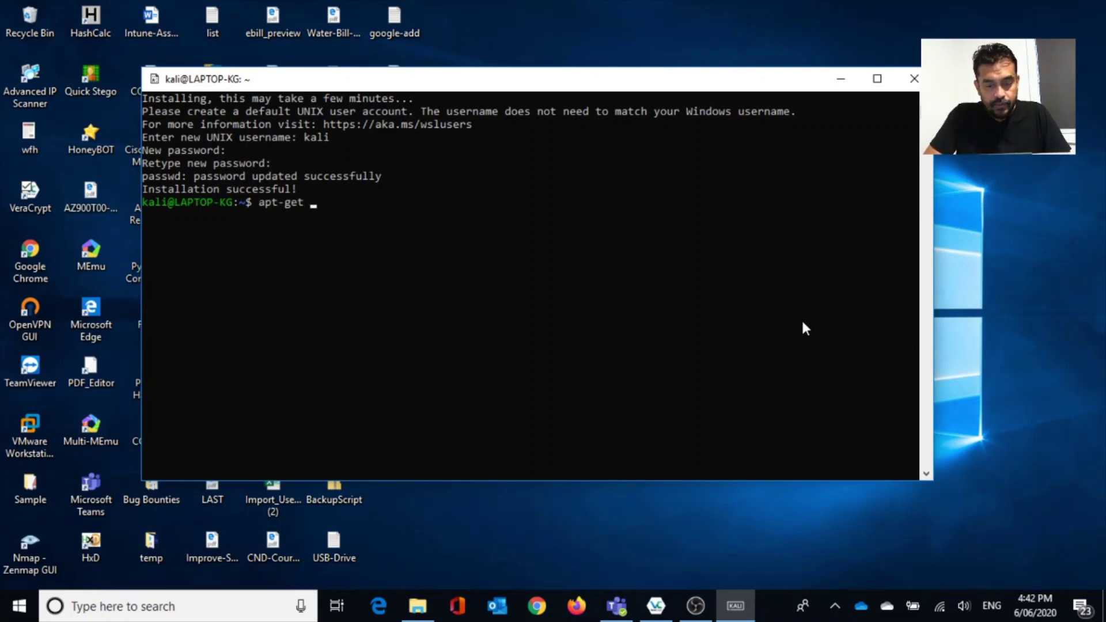
text(update)
key(Return)
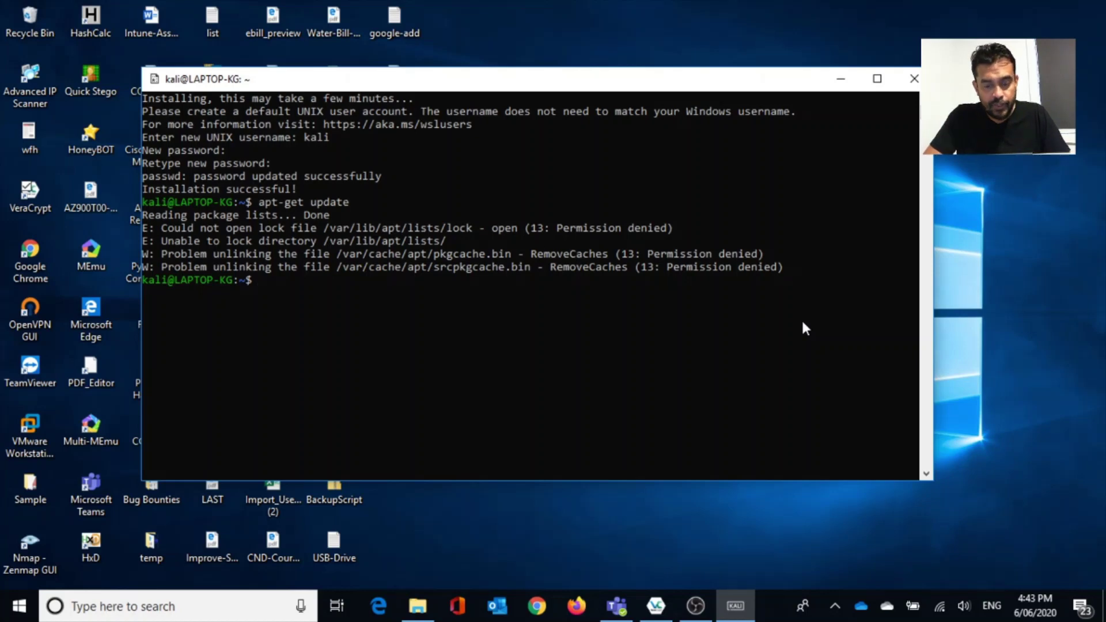
text(us)
key(BackSpace)
key(BackSpace)
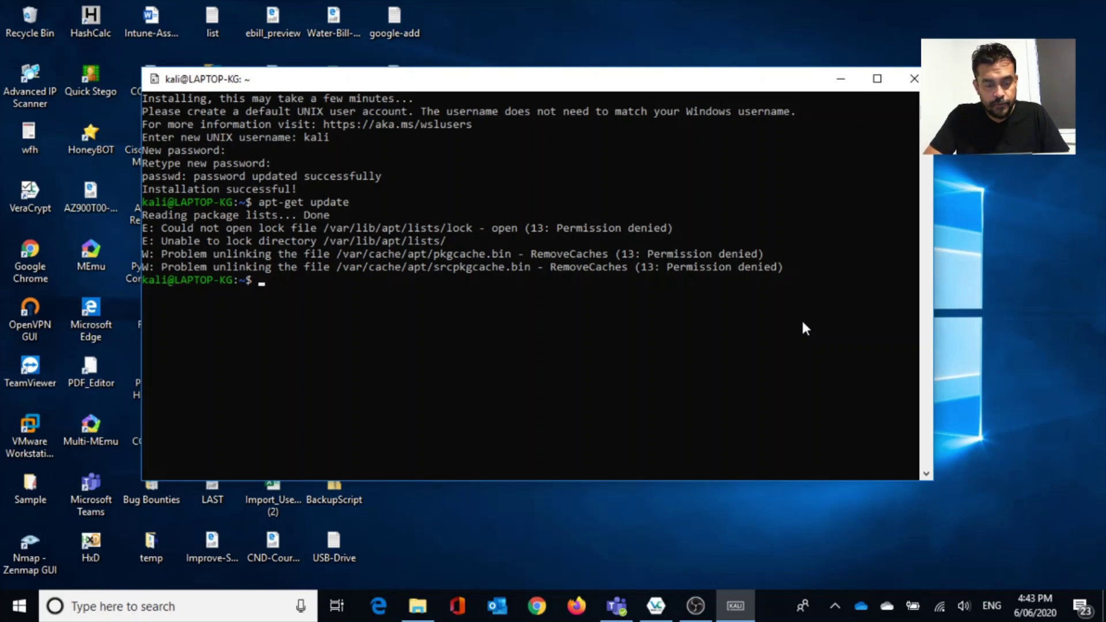
text(su )
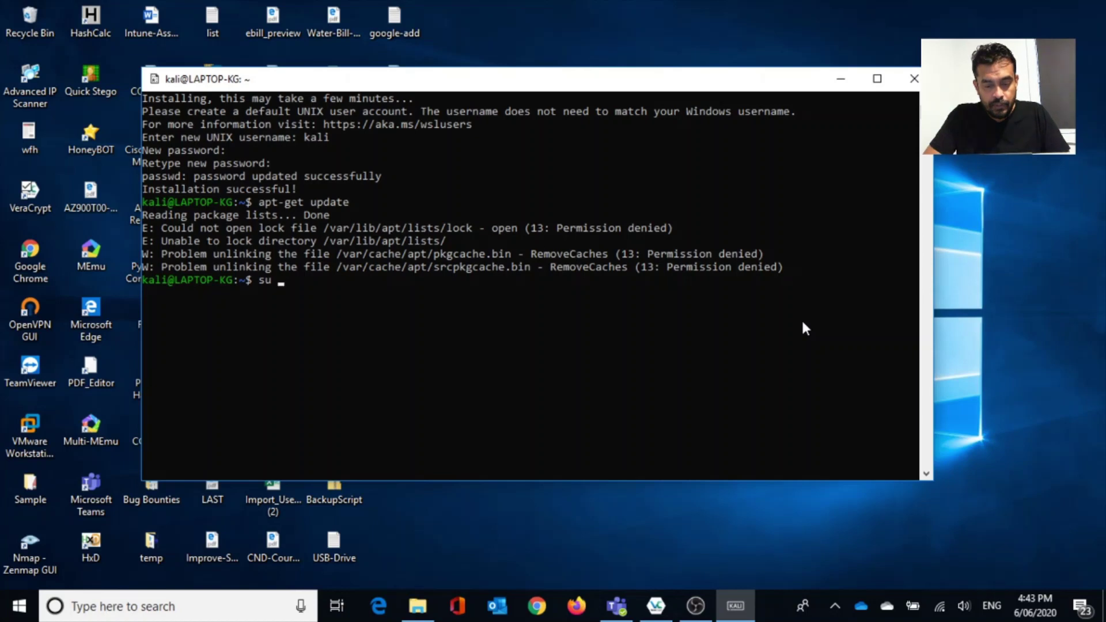
text(apt-get)
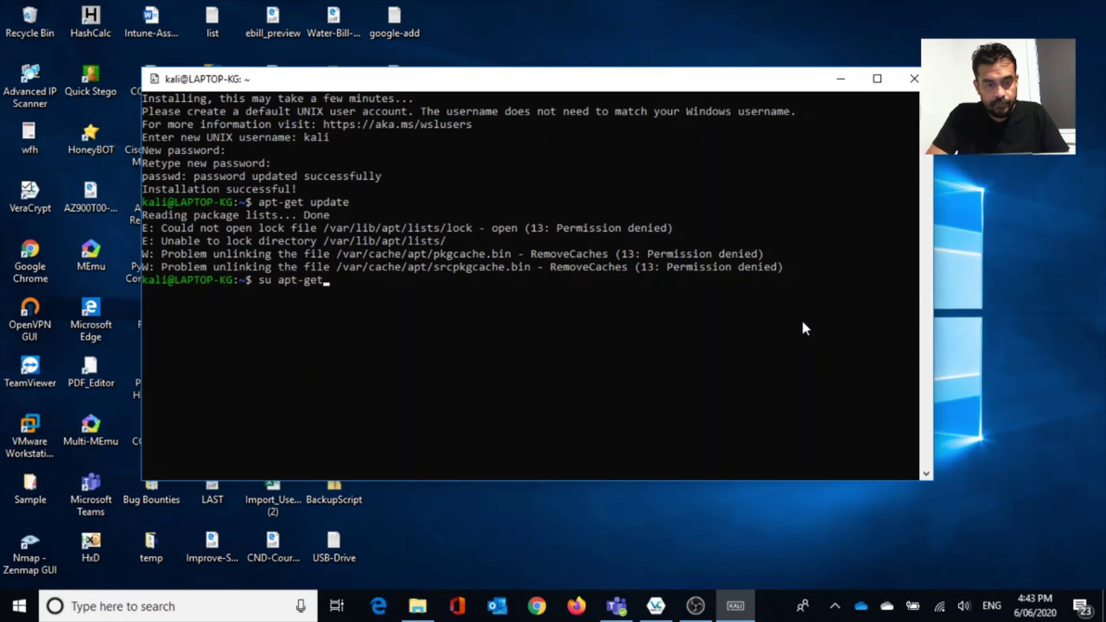
text( update)
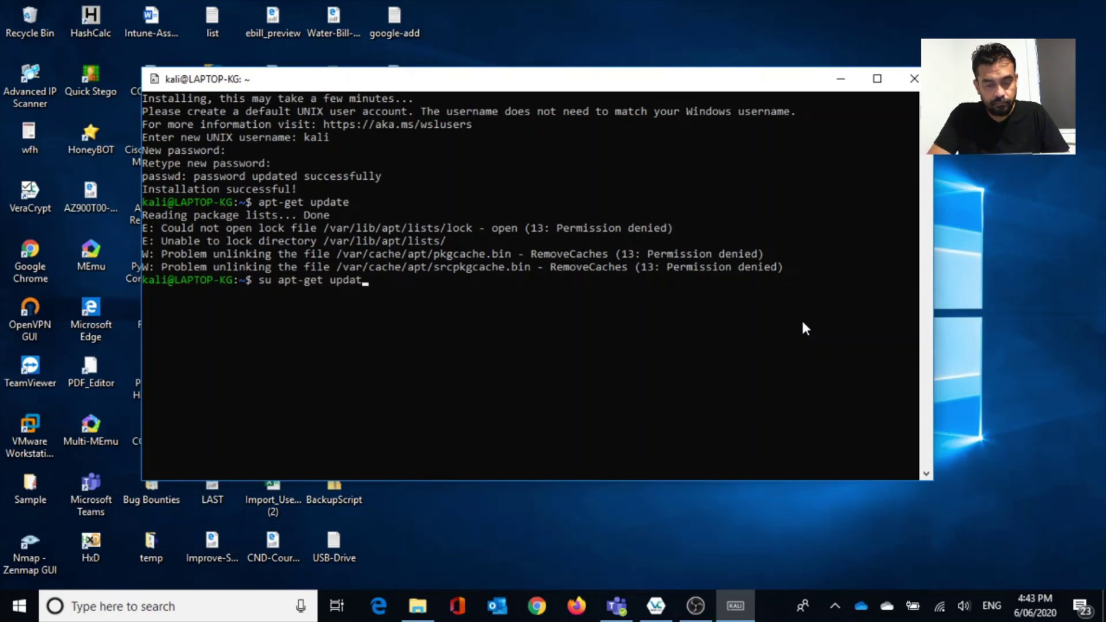
key(Return)
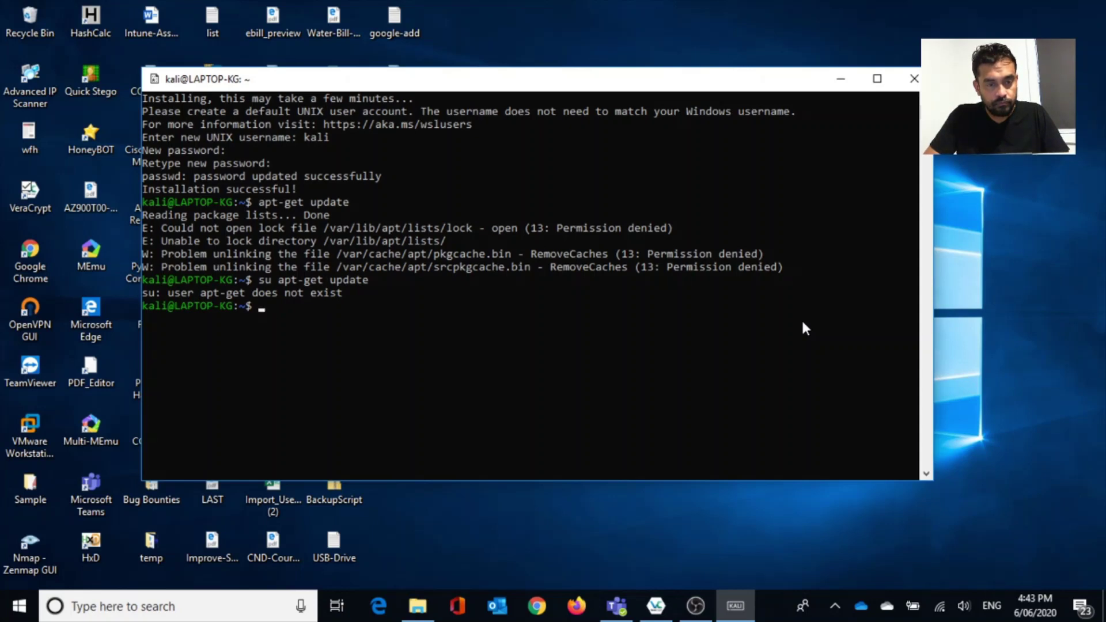
Rerun the update as sudo apt-get update and enter the sudo password.
text(sudo)
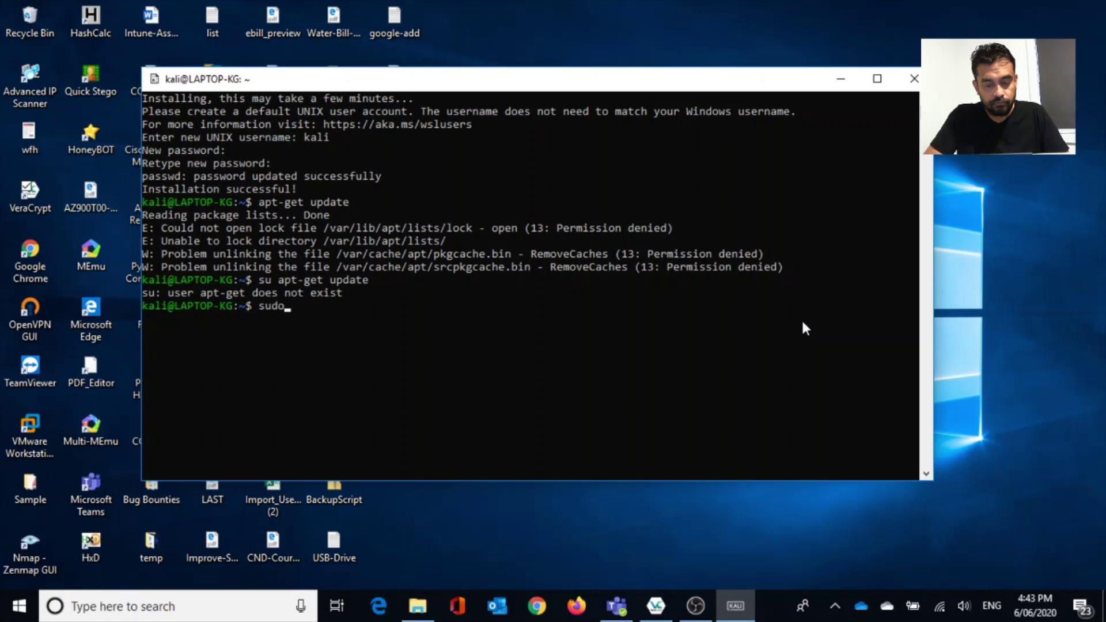
key(Return)
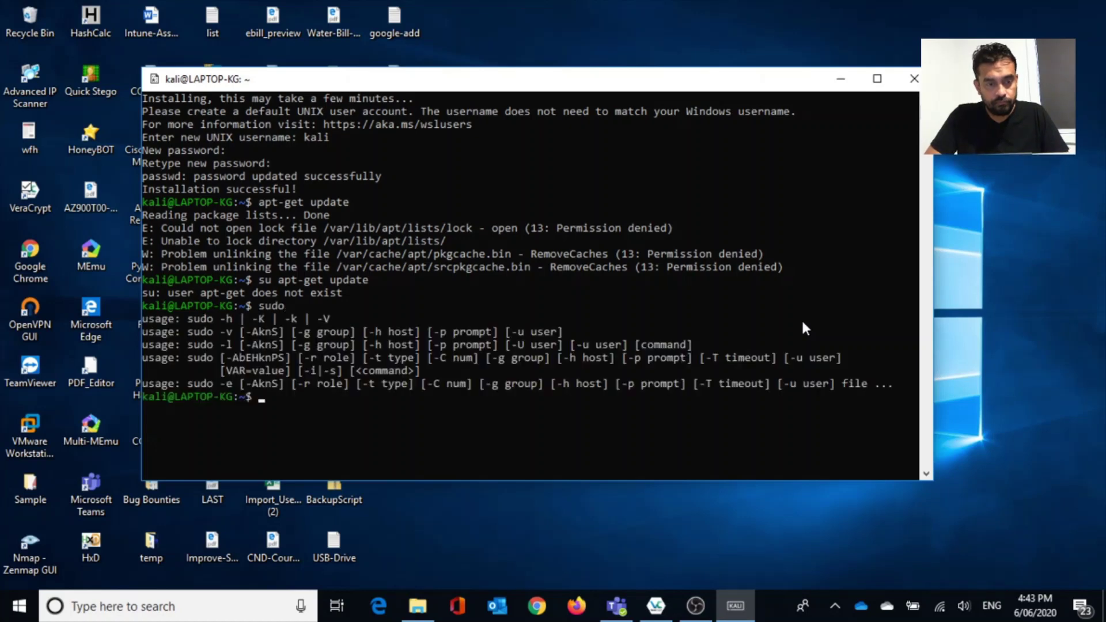
text(sudo)
key(Up)
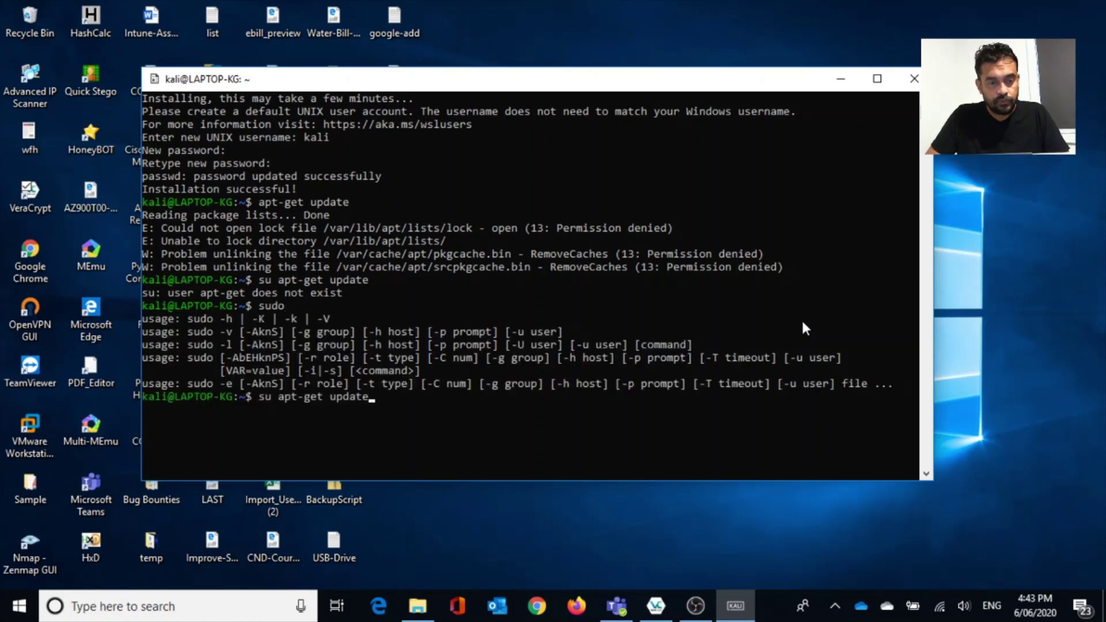
key(Left)
key(Left)
key(Left)
key(Left)
key(Left)
key(Left)
key(Left)
key(Left)
key(Left)
key(Left)
key(Left)
key(Left)
key(Left)
key(Left)
key(Left)
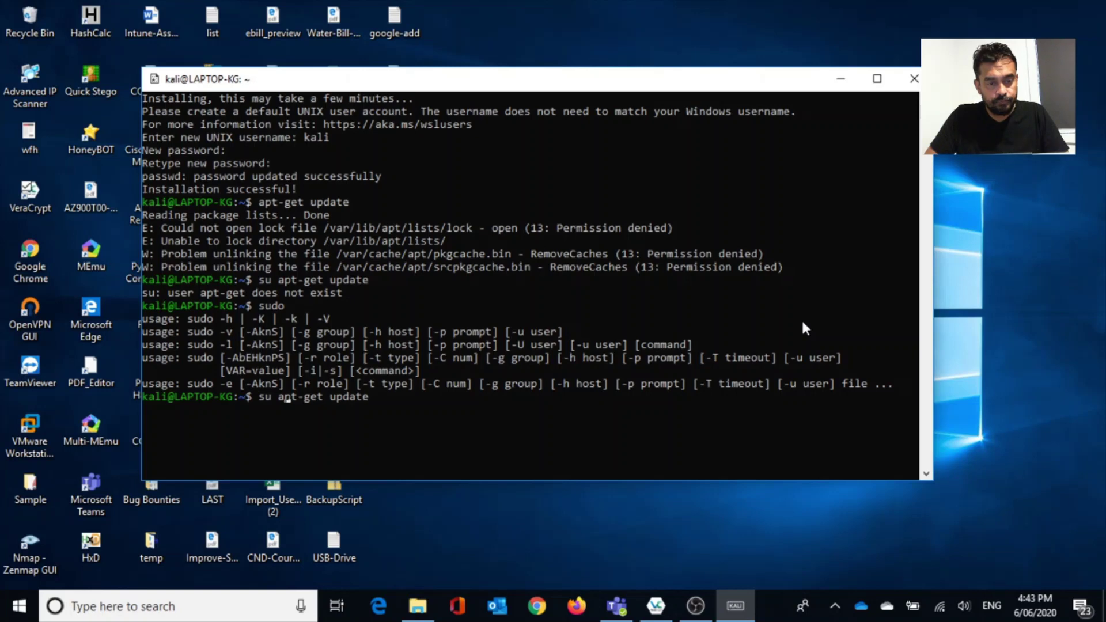
text(do)
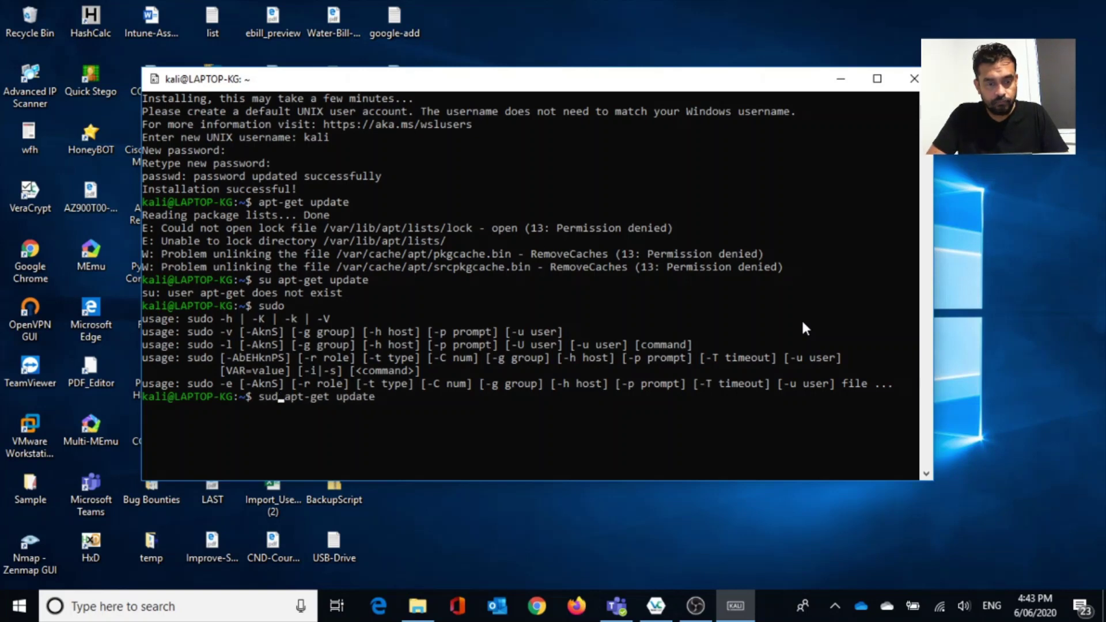
key(Return)
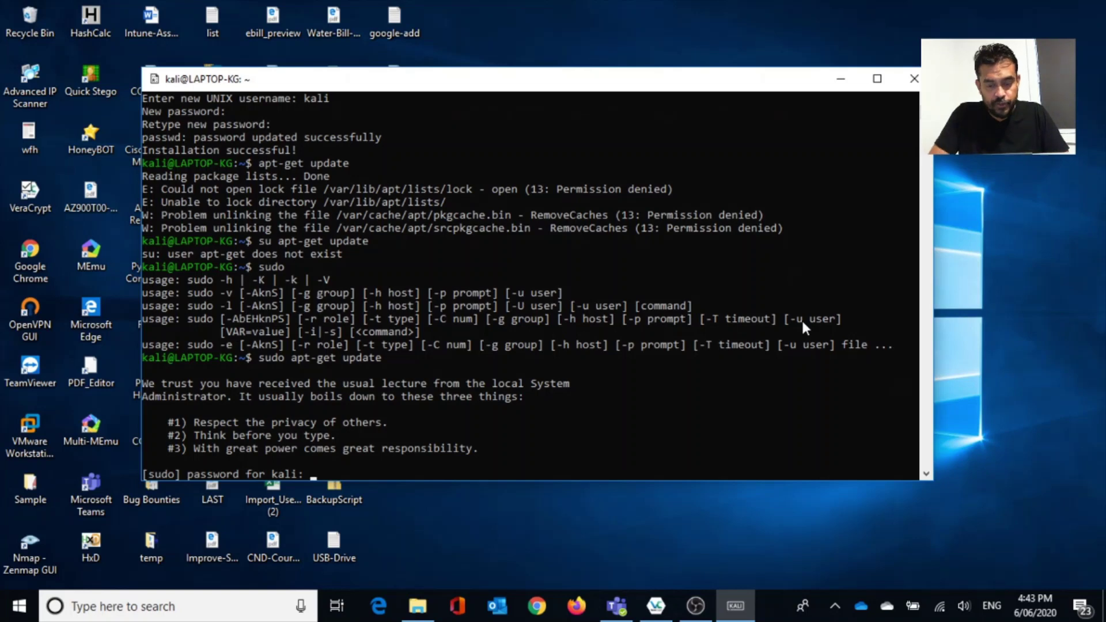
key(Return)
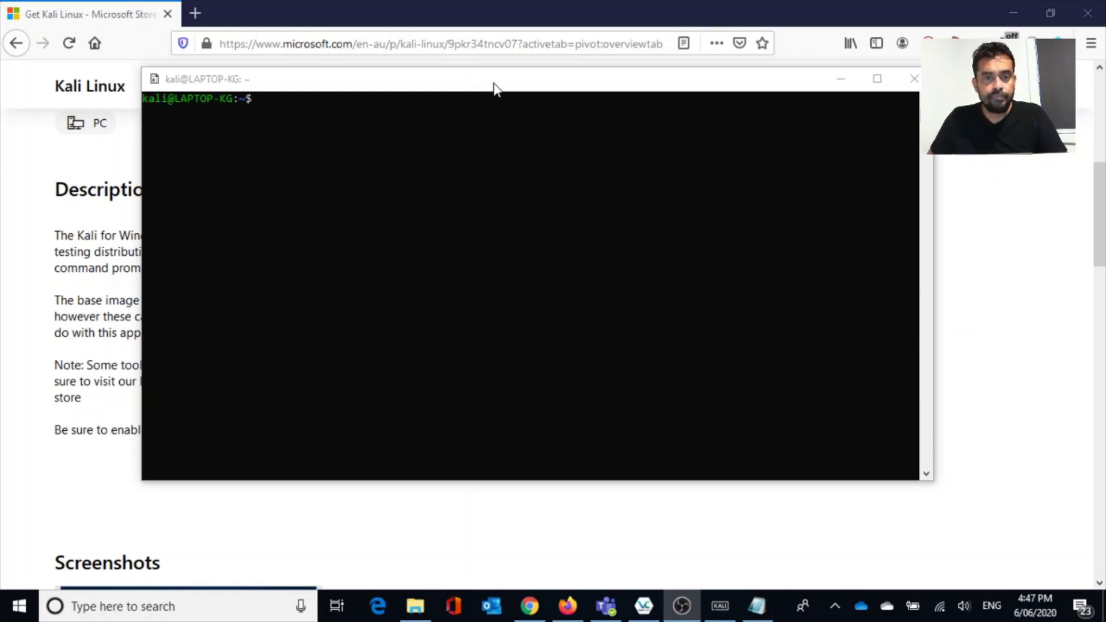
Move the terminal window and run ifconfig to show eth3, lo and wifi0 at 192.168.1.2.
drag(494, 88, 511, 116)
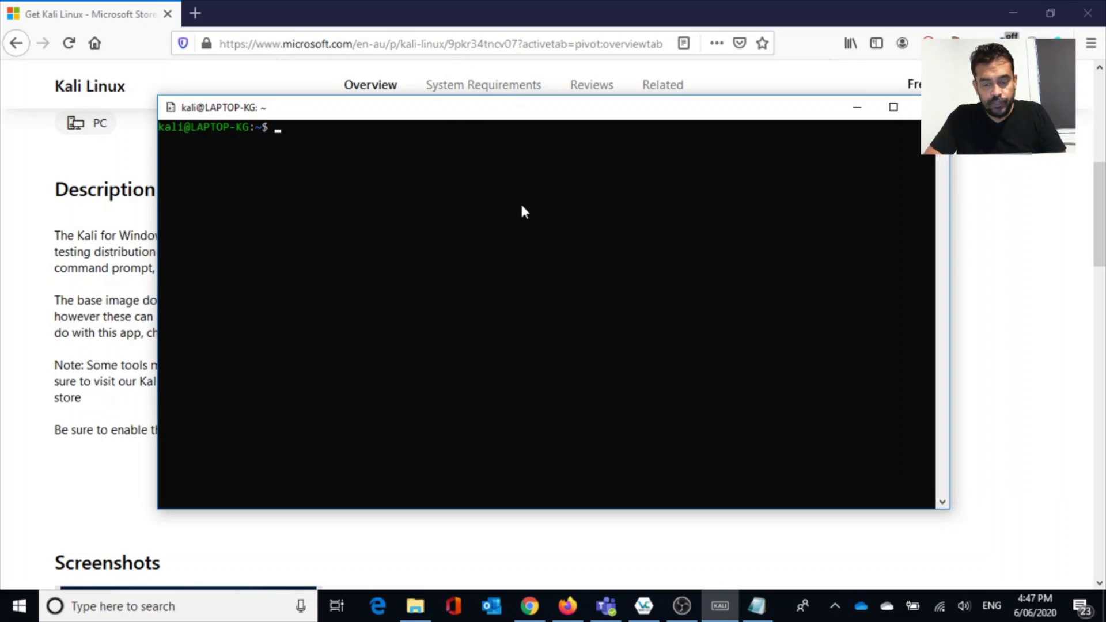
text(ifco)
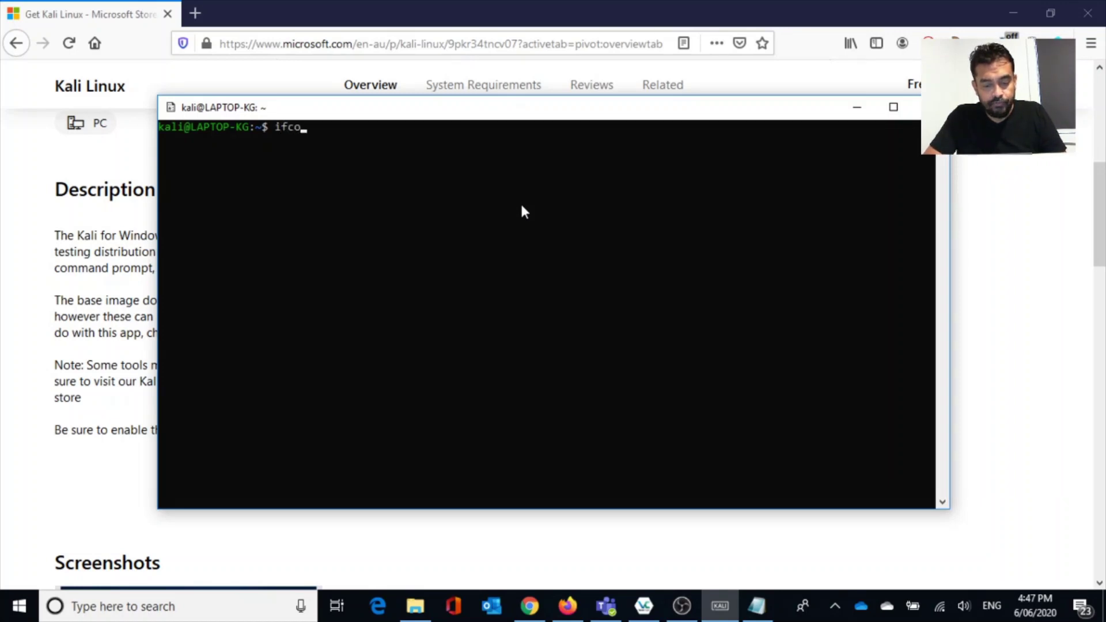
text(nfig)
key(Return)
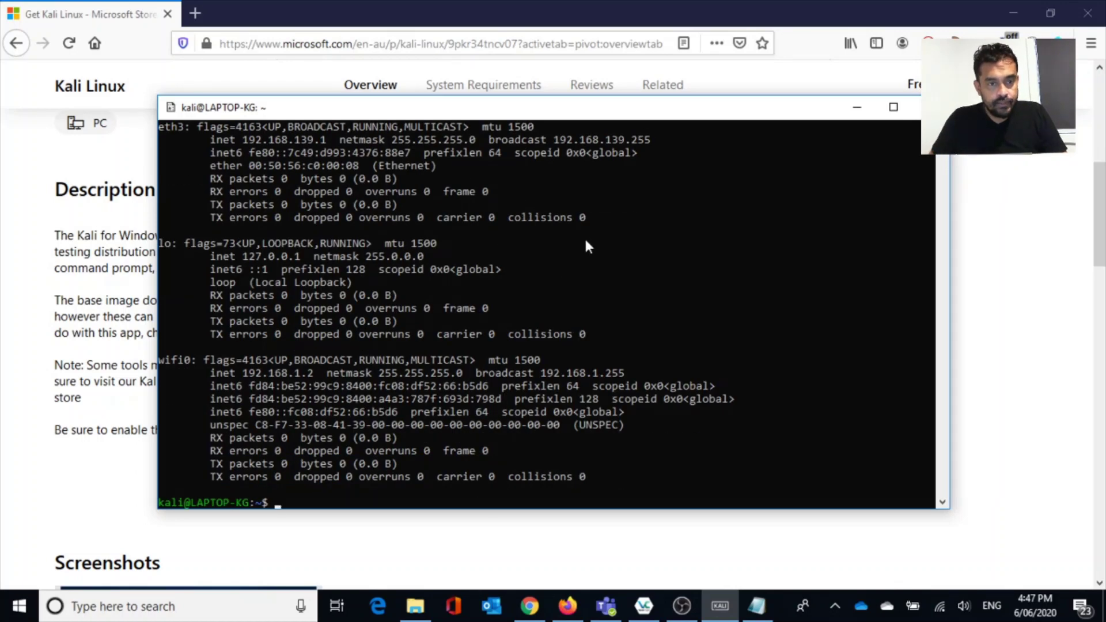
scroll(583, 236, down, 3)
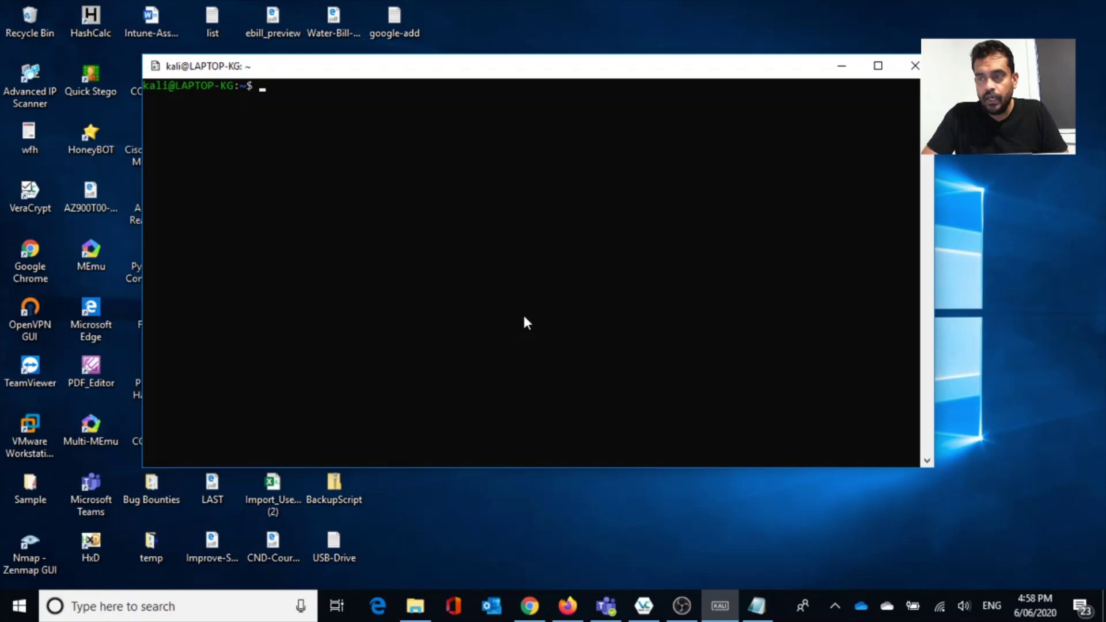
Run sudo apt-get install xfce4 and confirm installing the 407 new packages with Y.
text(sudo)
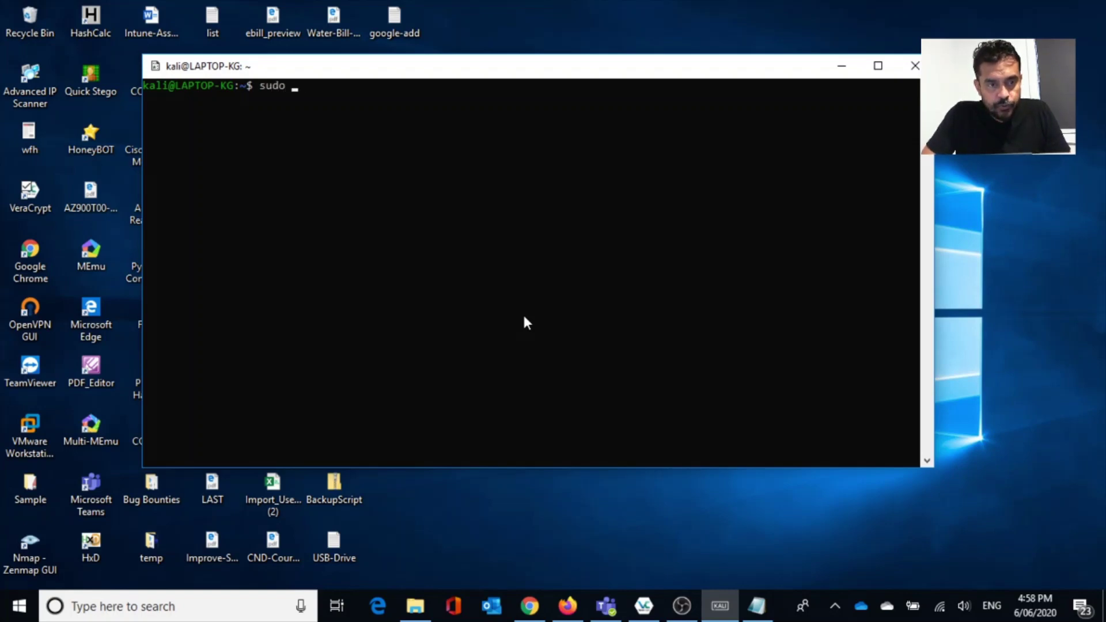
text( apt-get )
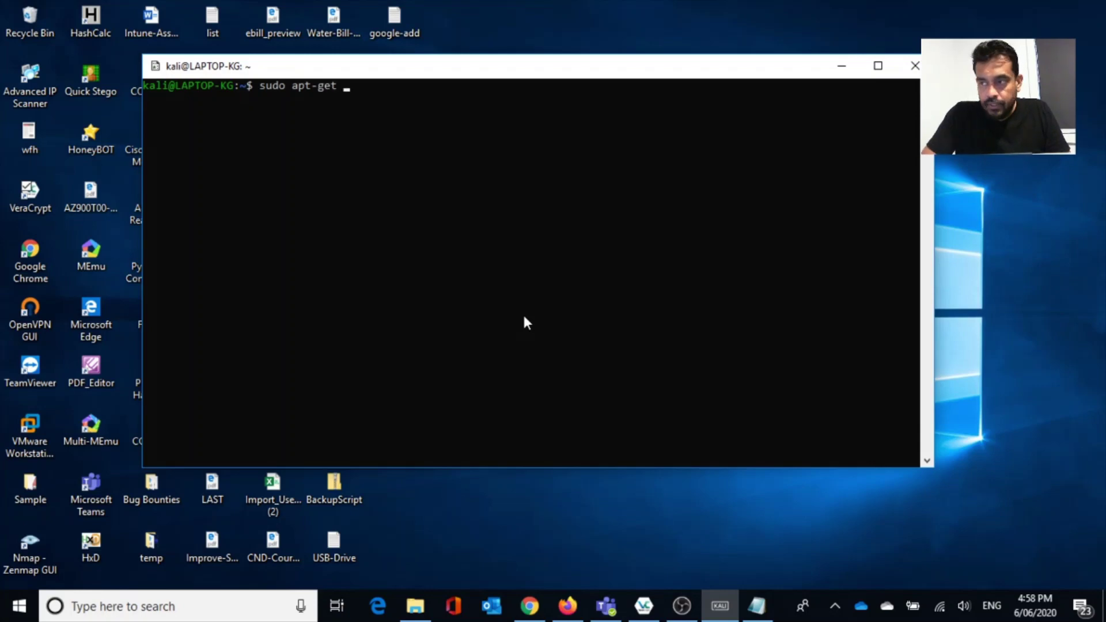
text(x)
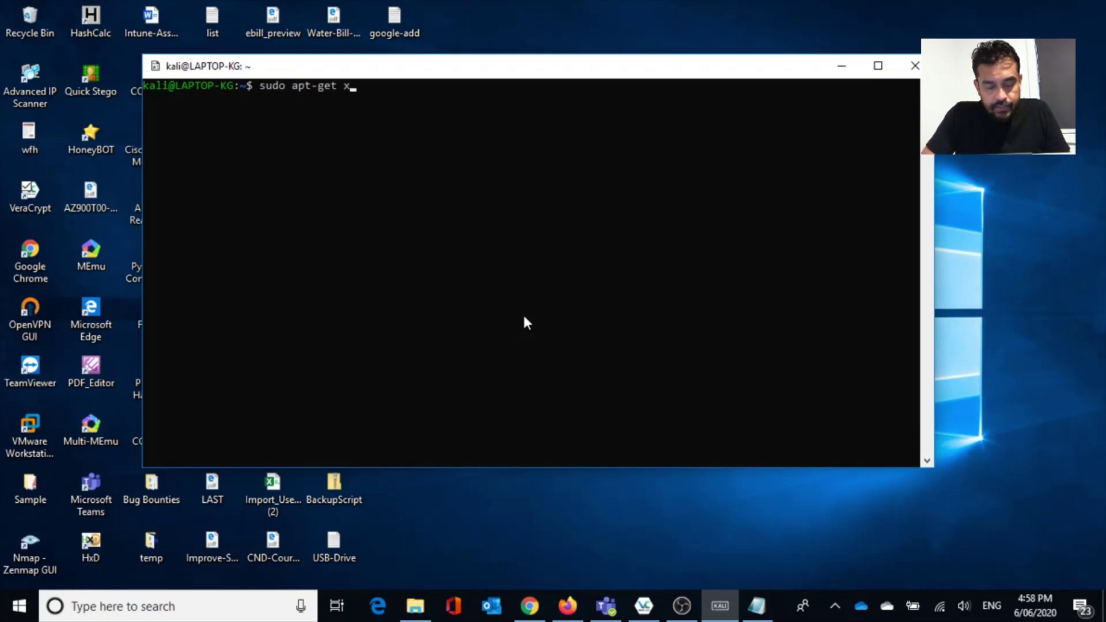
text(fce4)
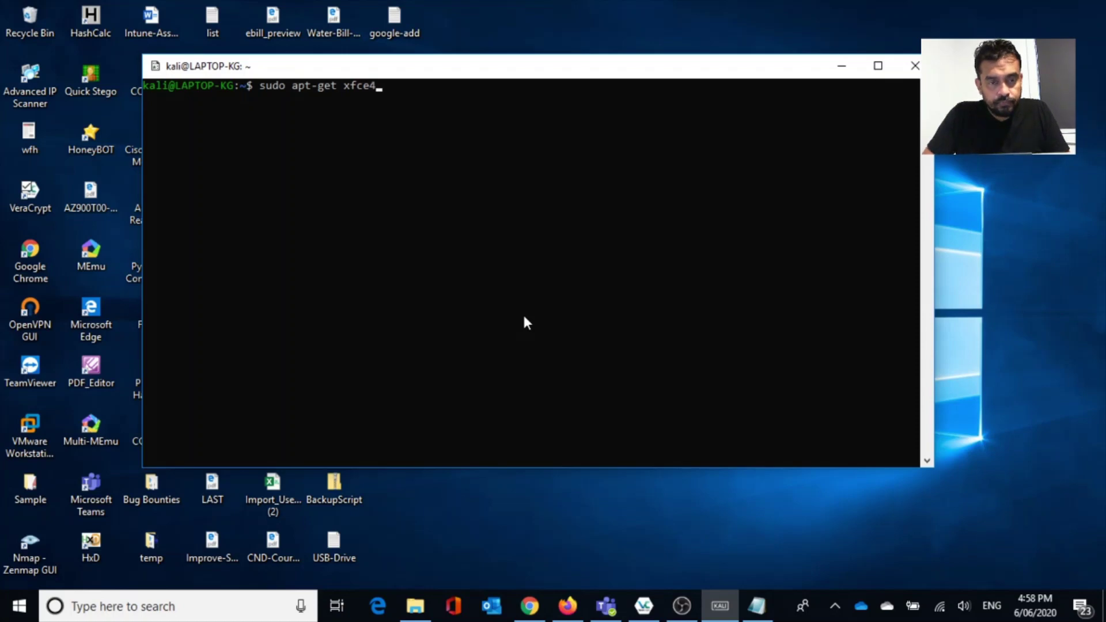
key(Left)
key(Left)
key(Left)
key(Left)
key(Left)
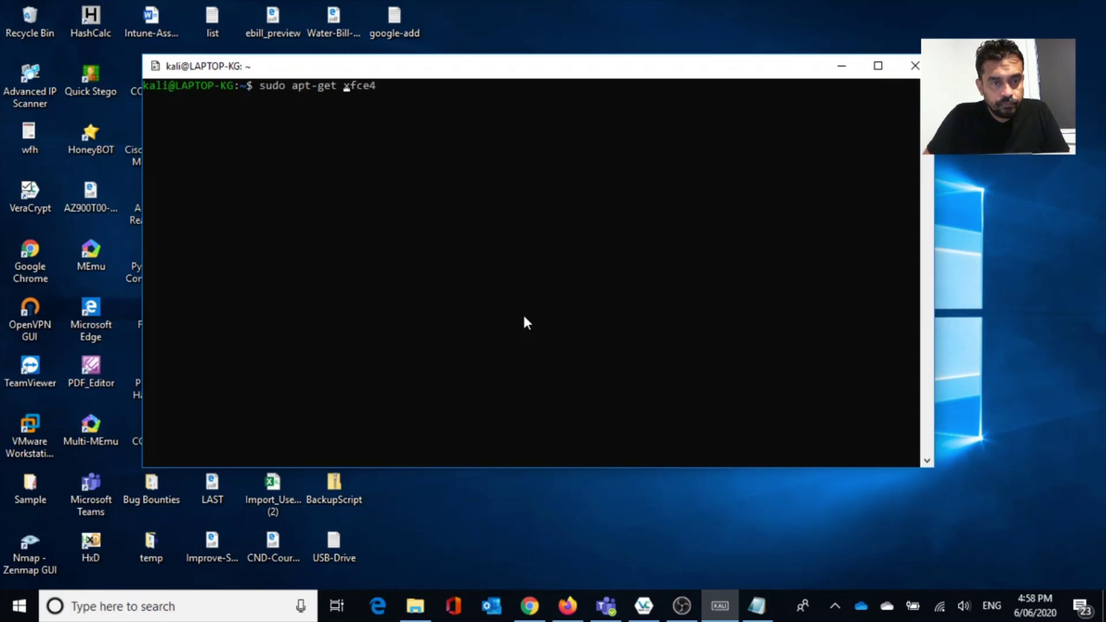
text(install)
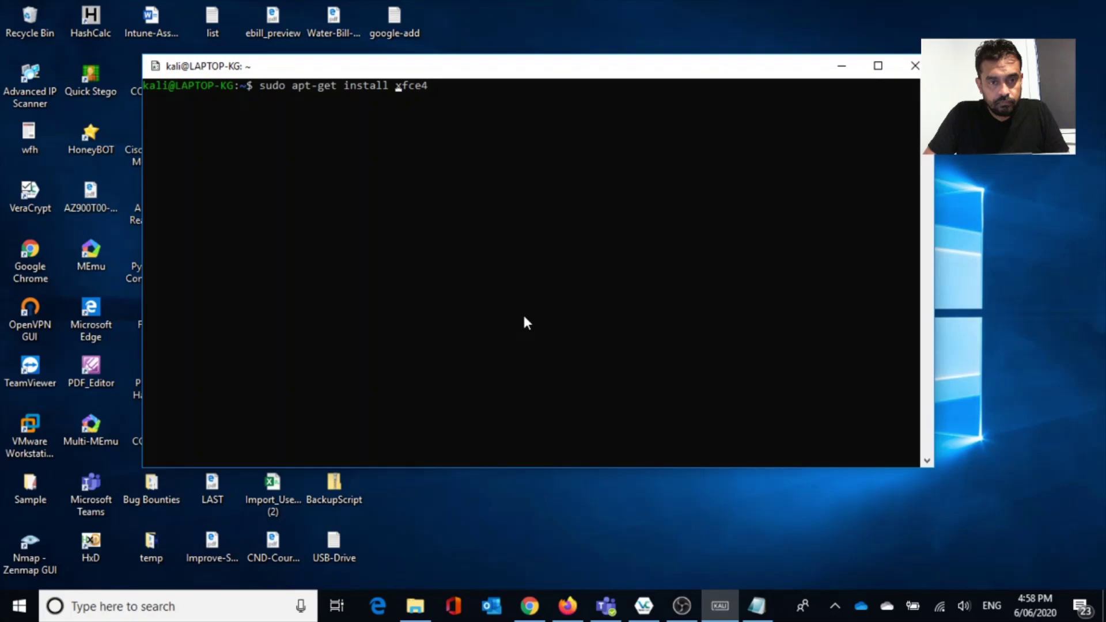
key(Return)
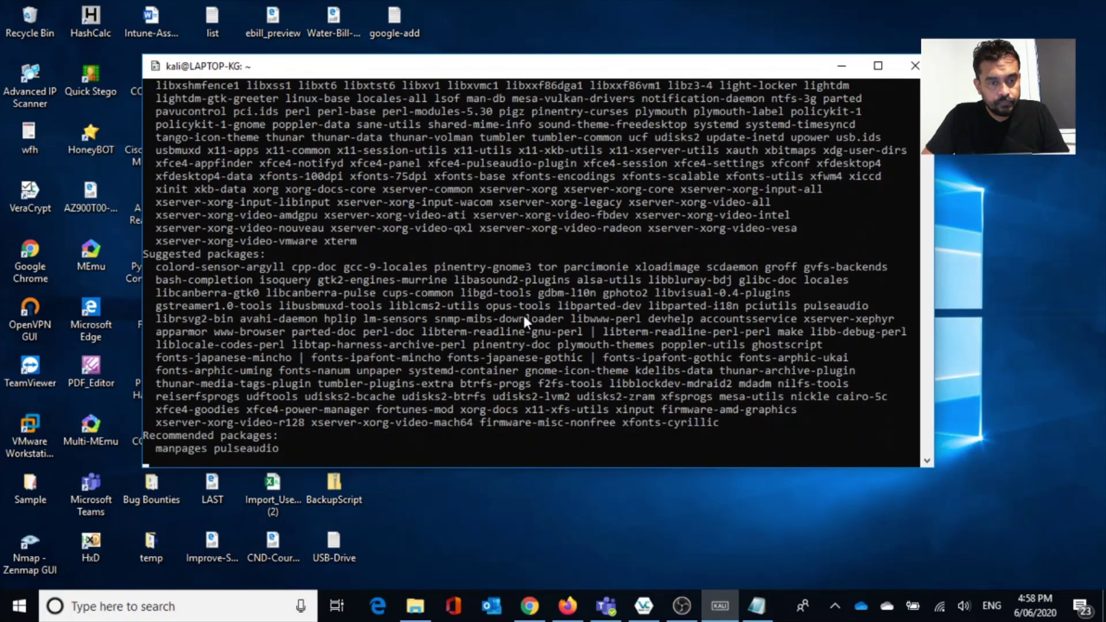
text(Y)
key(Return)
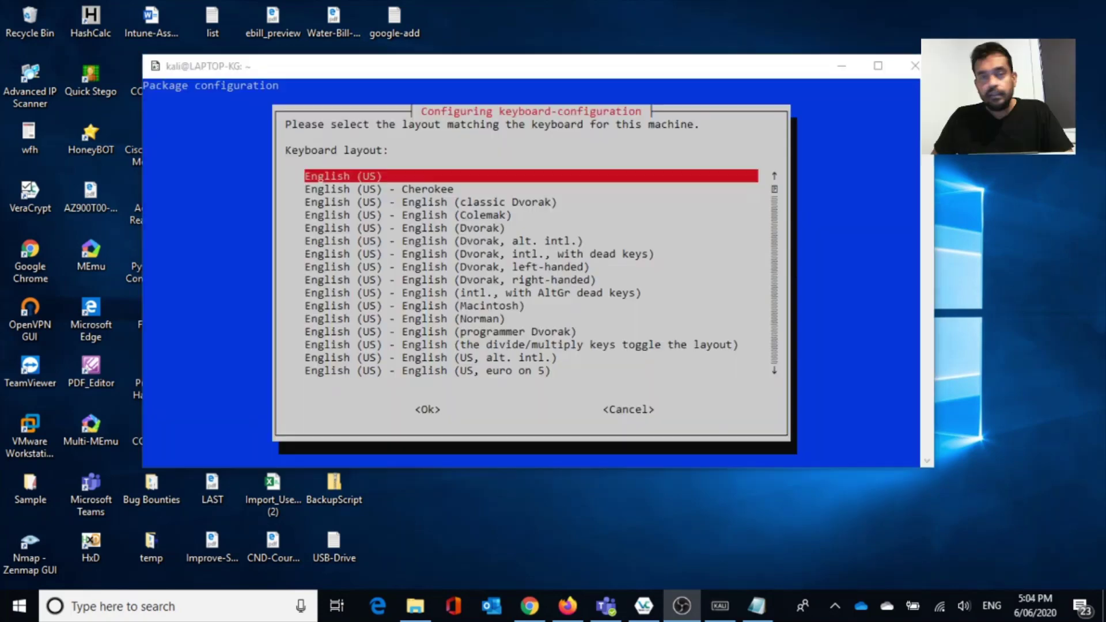
Accept the English (US) keyboard layout so the xfce4 installation finishes.
click(596, 136)
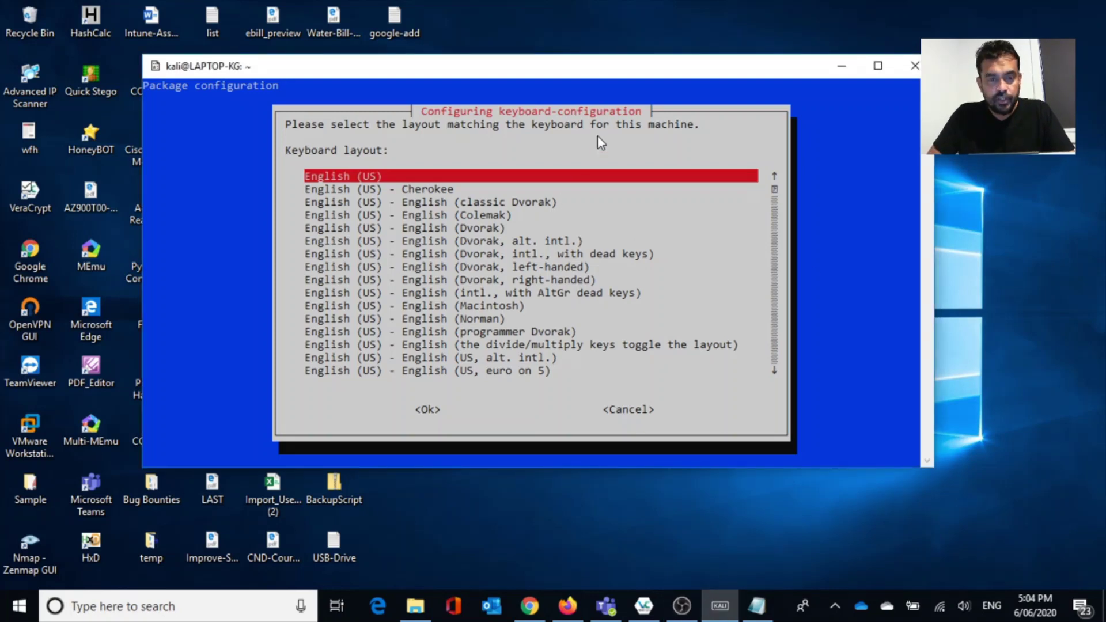
key(Return)
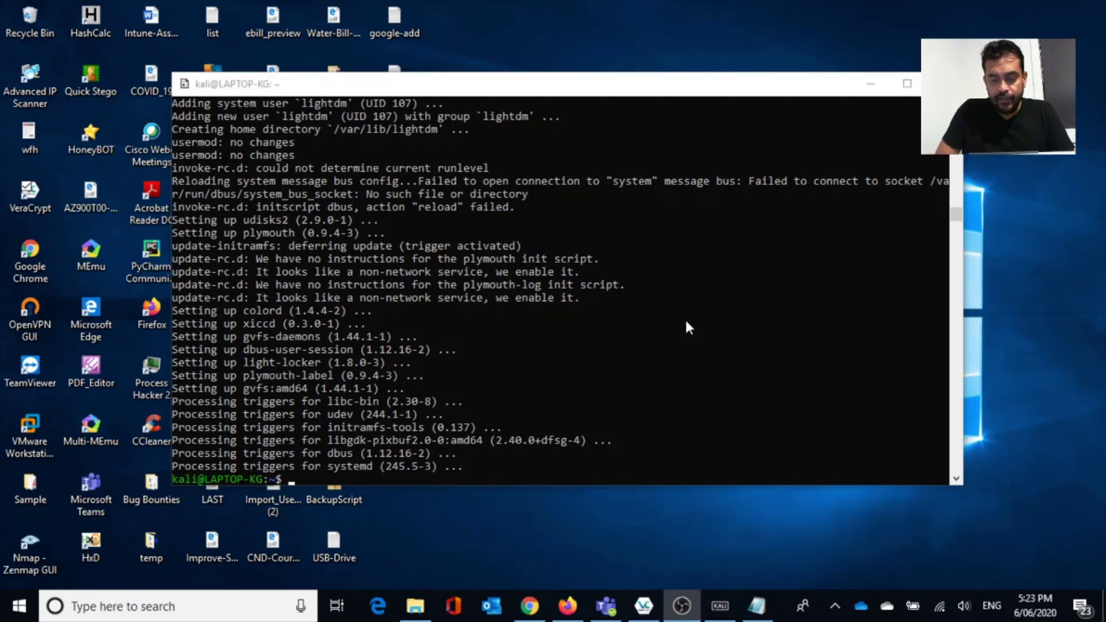
Run sudo apt-get install xrdp, enter the sudo password and confirm with Y.
click(407, 317)
text(sudo apt-get install xfce4)
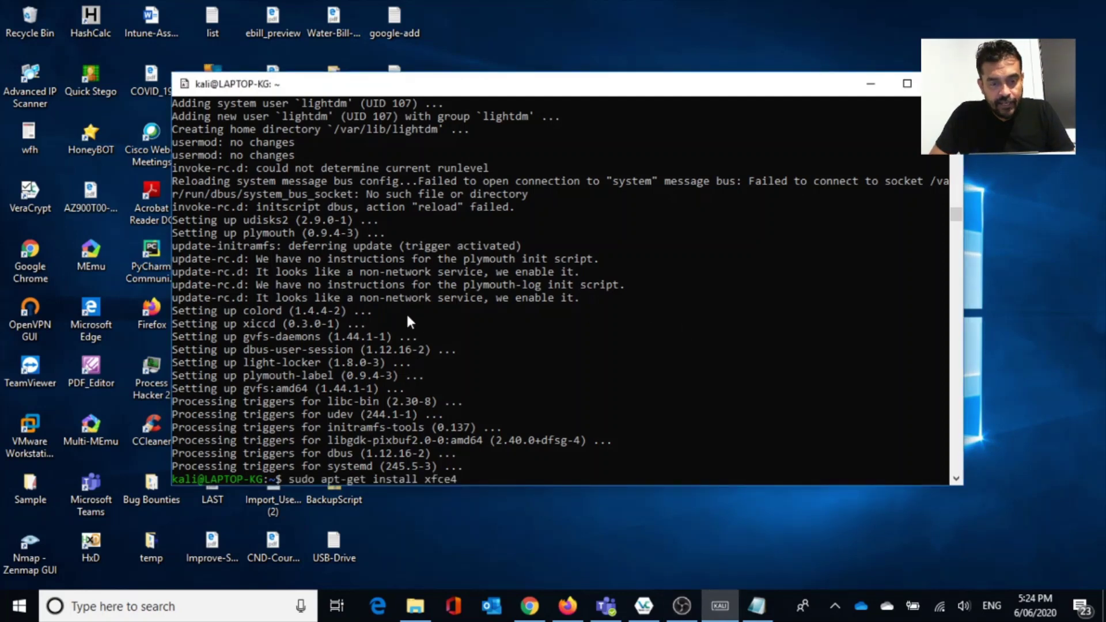
key(BackSpace)
key(BackSpace)
key(BackSpace)
key(BackSpace)
key(BackSpace)
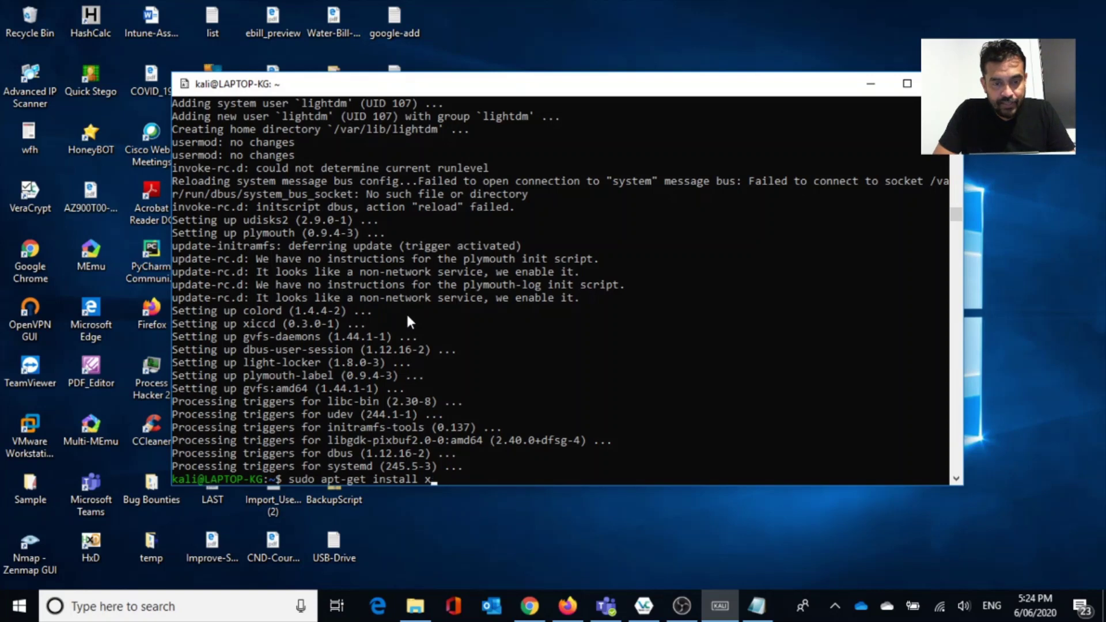
text(xrdp)
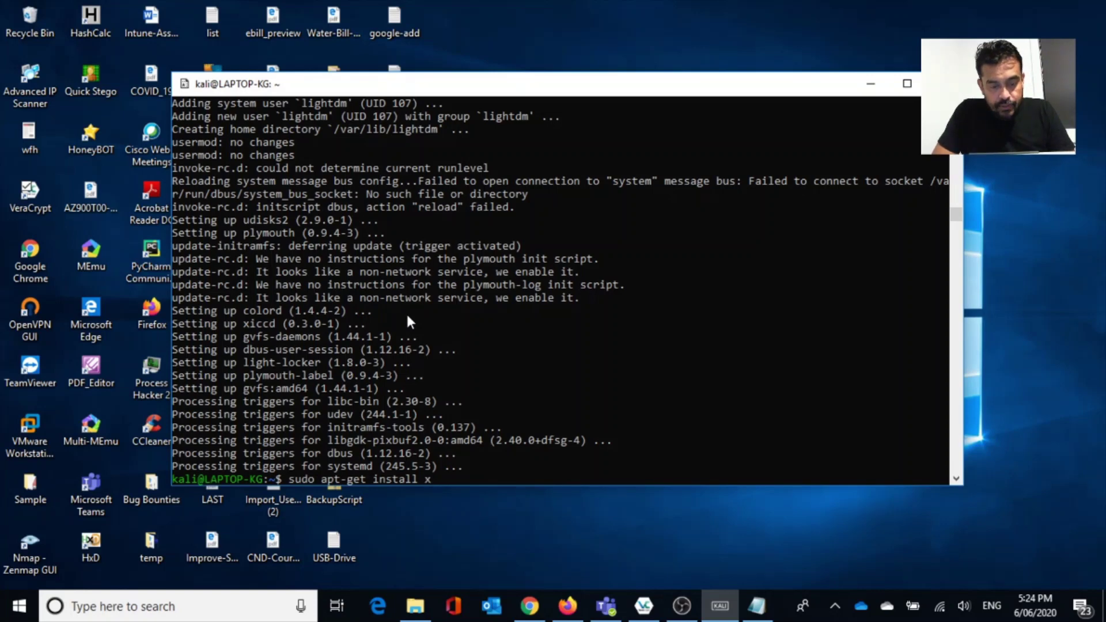
key(Return)
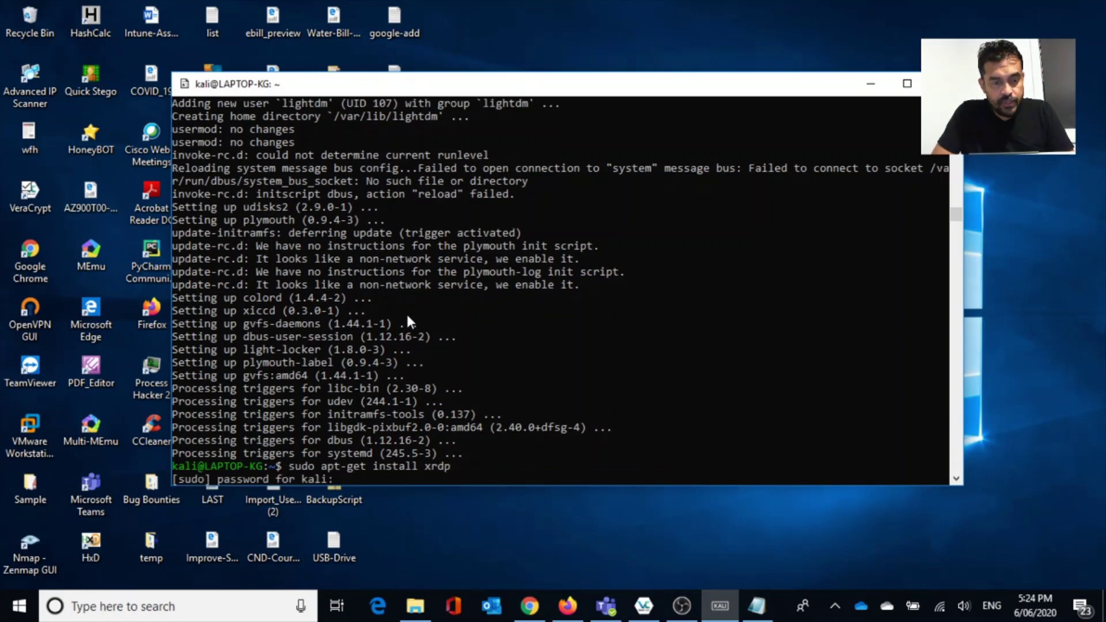
key(Return)
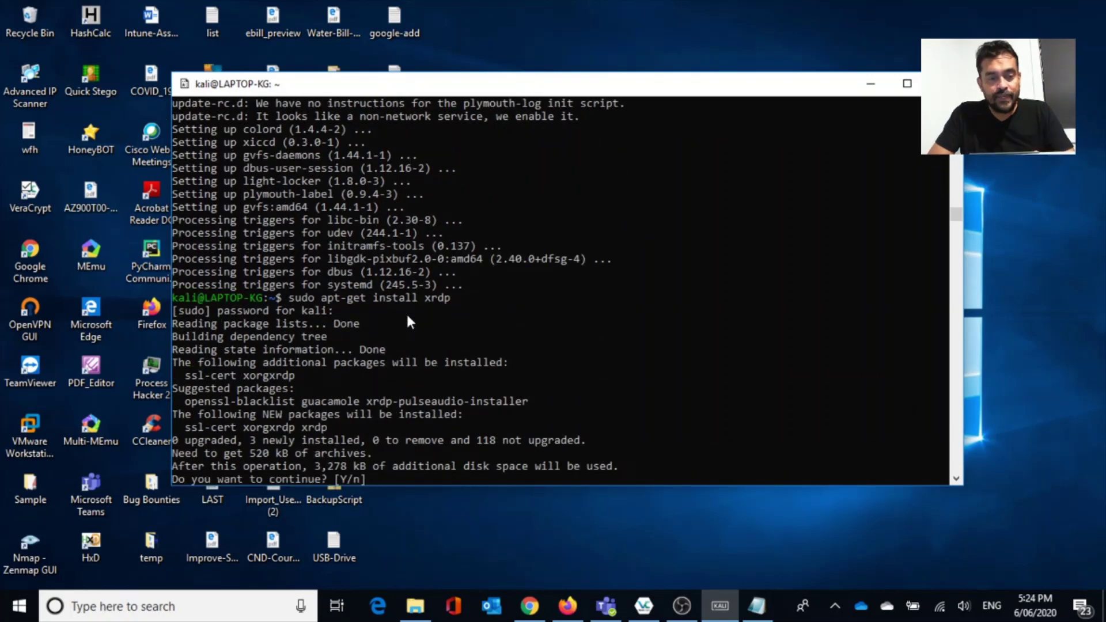
text(Y)
key(Return)
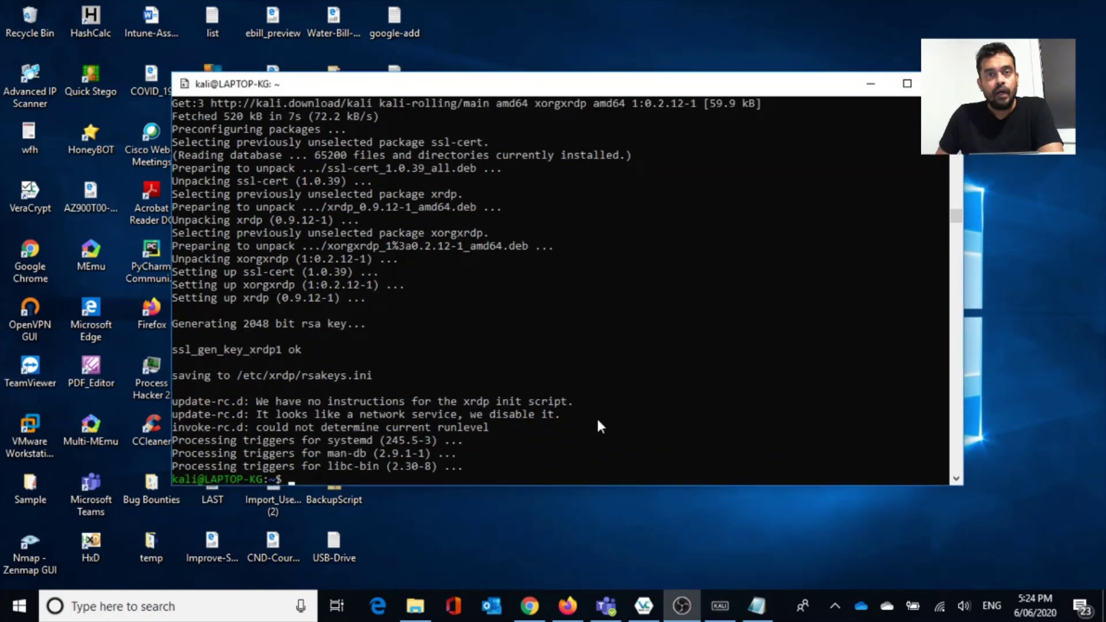
click(597, 420)
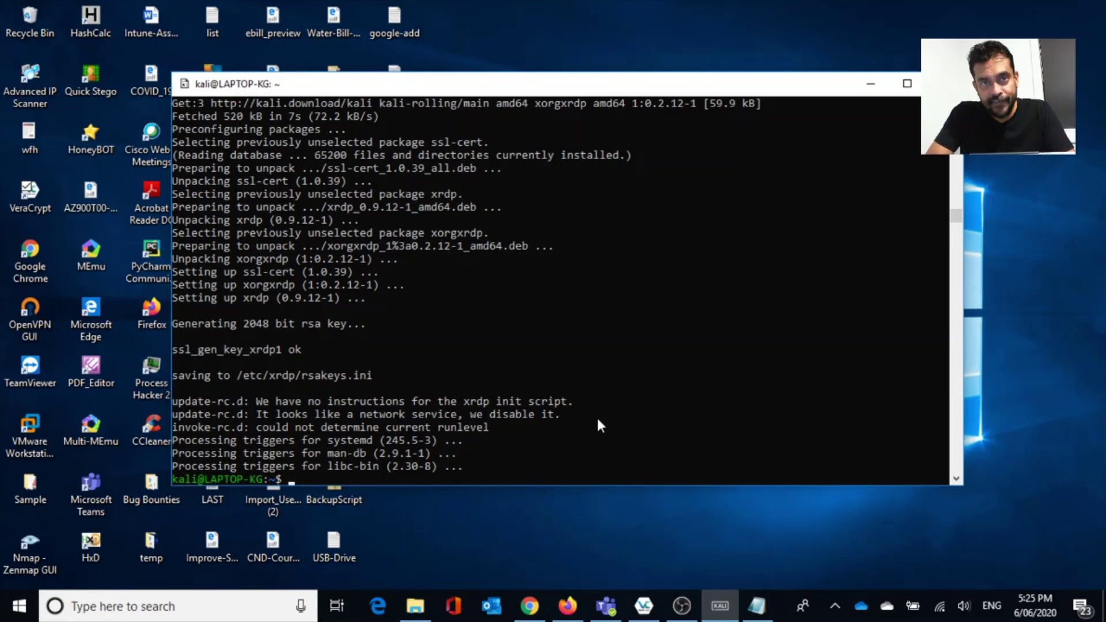
Start the xrdp service with sudo /etc/init.d/xrdp start.
text(su)
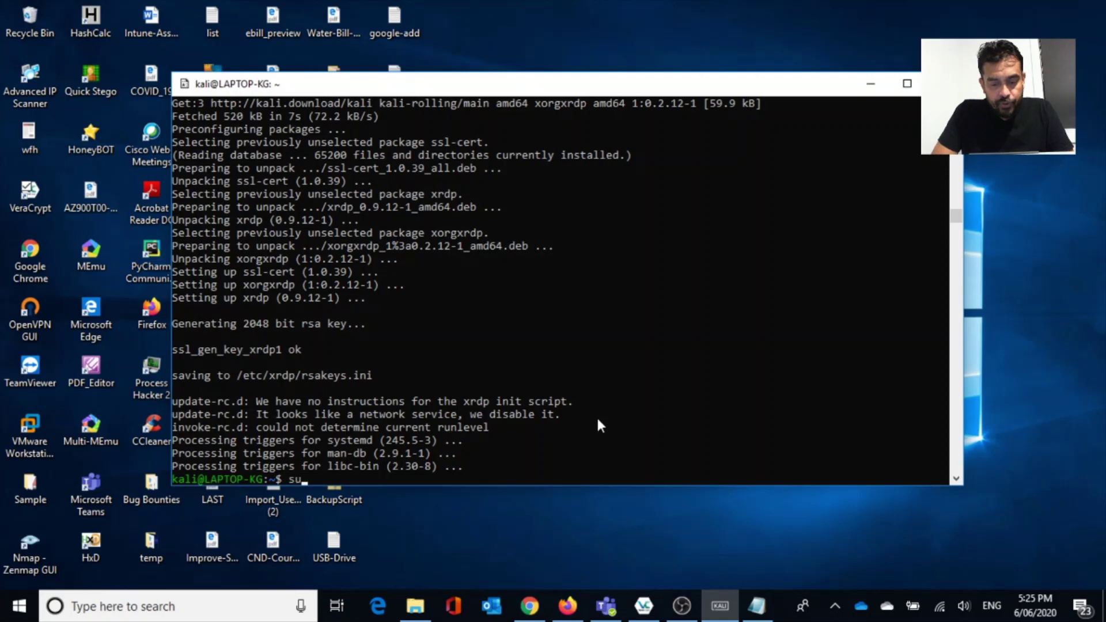
text(do )
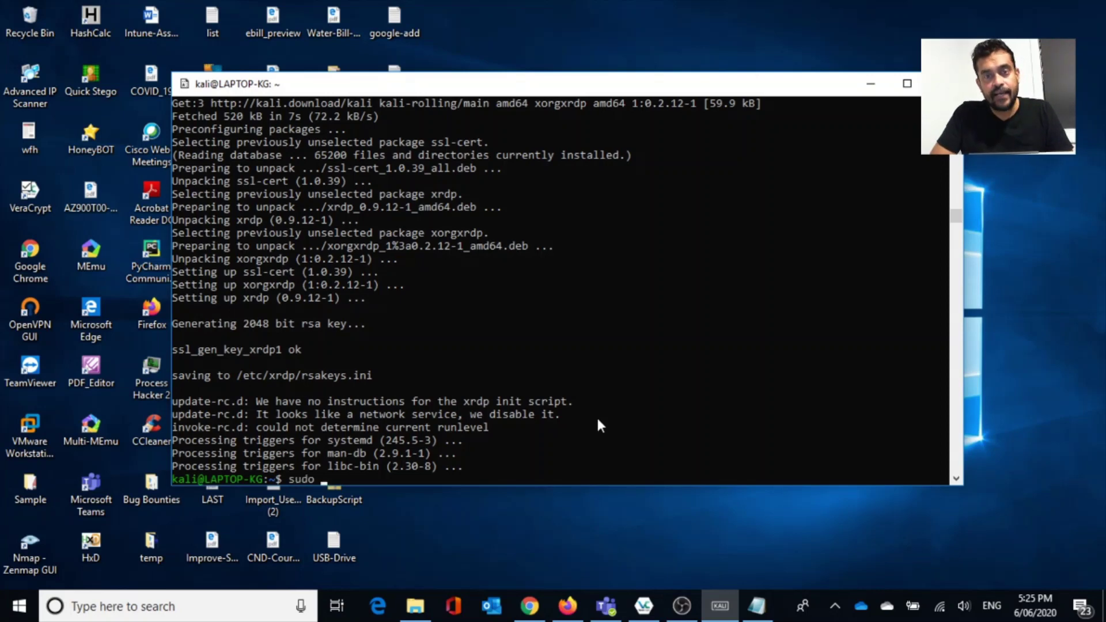
text(/e)
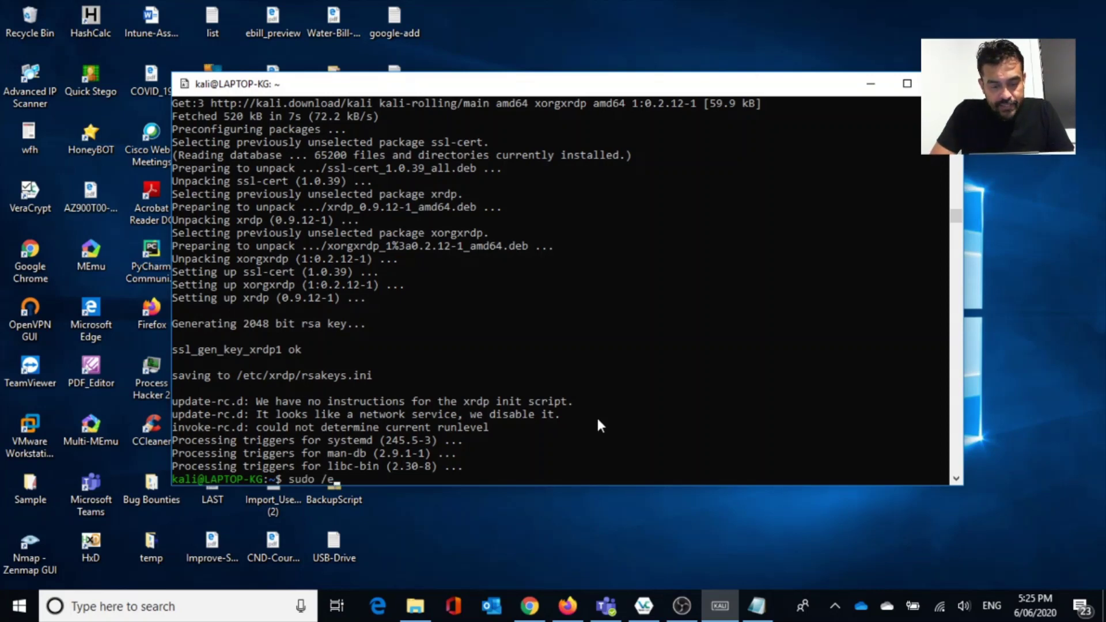
text(tc/init)
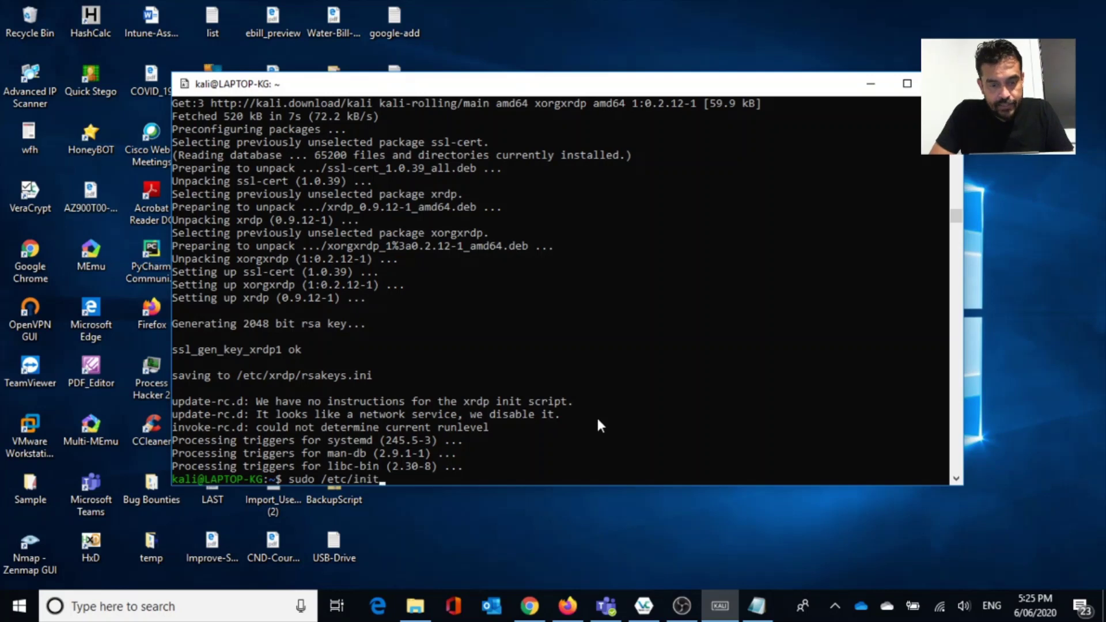
text(.d/)
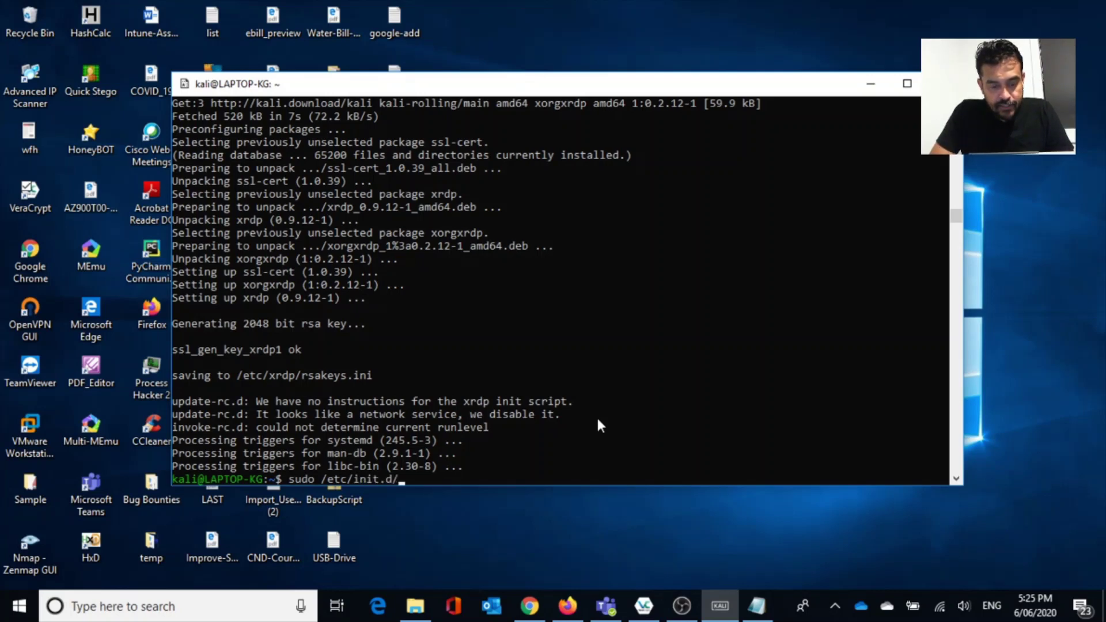
text(xrd)
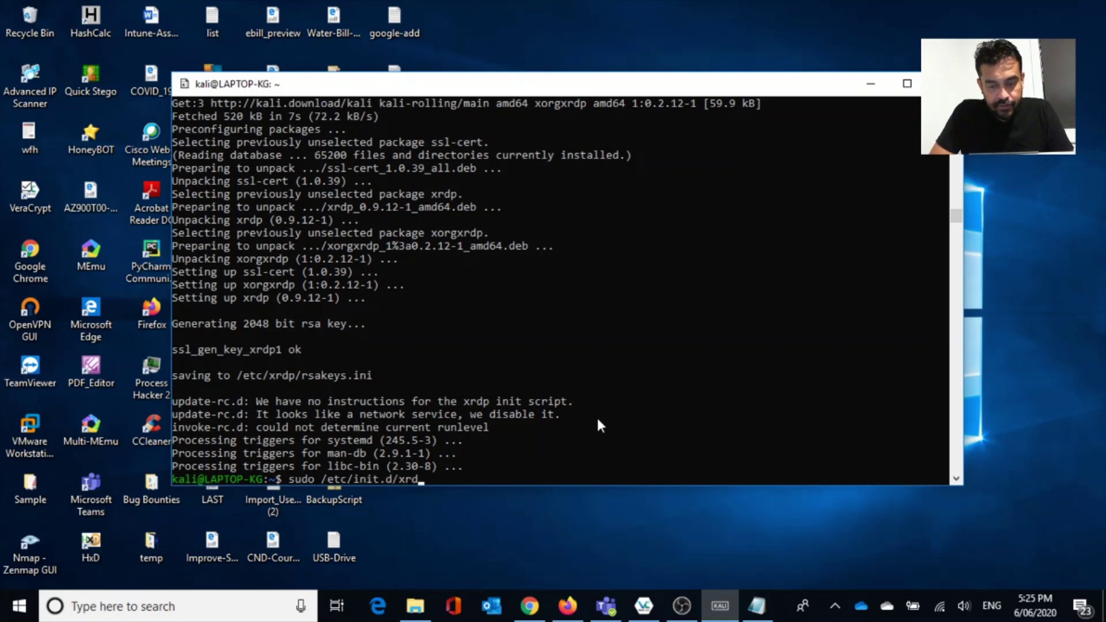
text(p s)
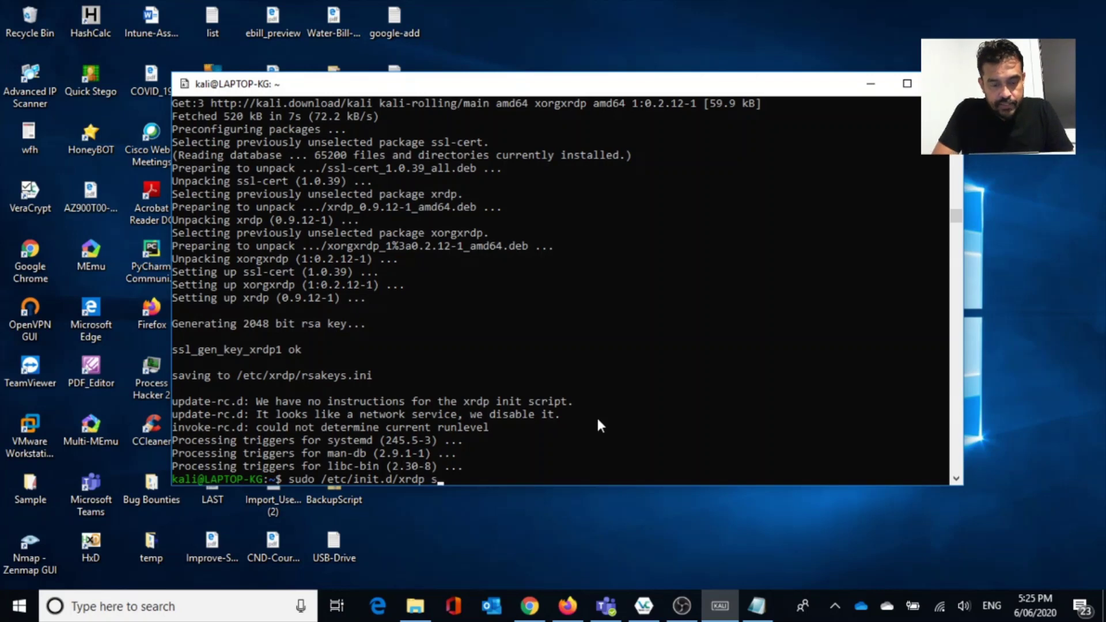
text(tart)
key(Return)
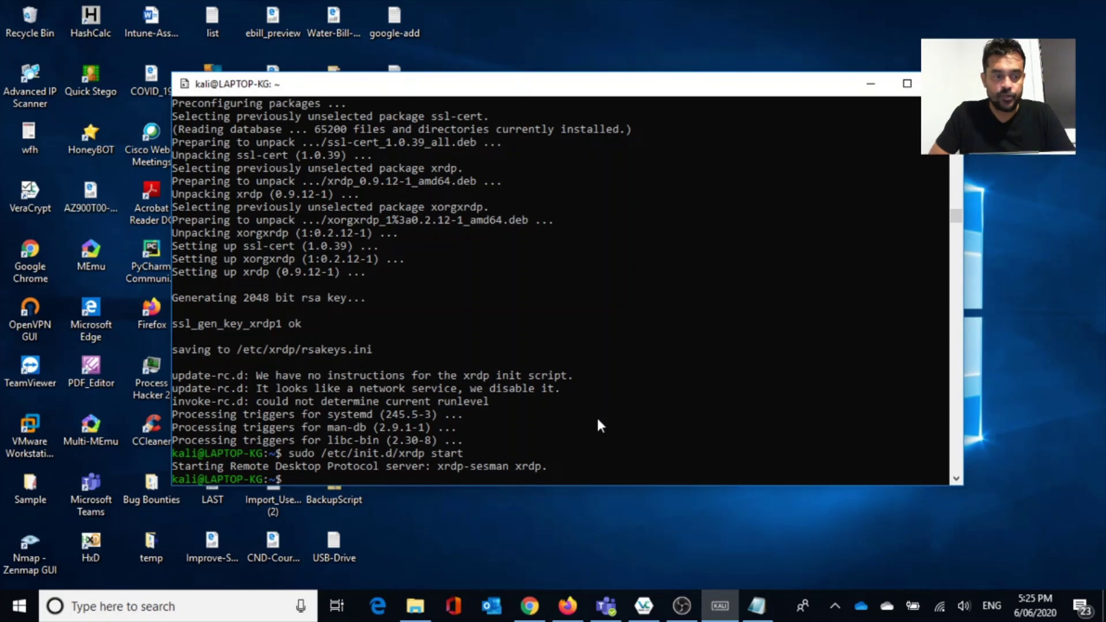
Launch Remote Desktop Connection with mstsc from the Run prompt.
key(super+r)
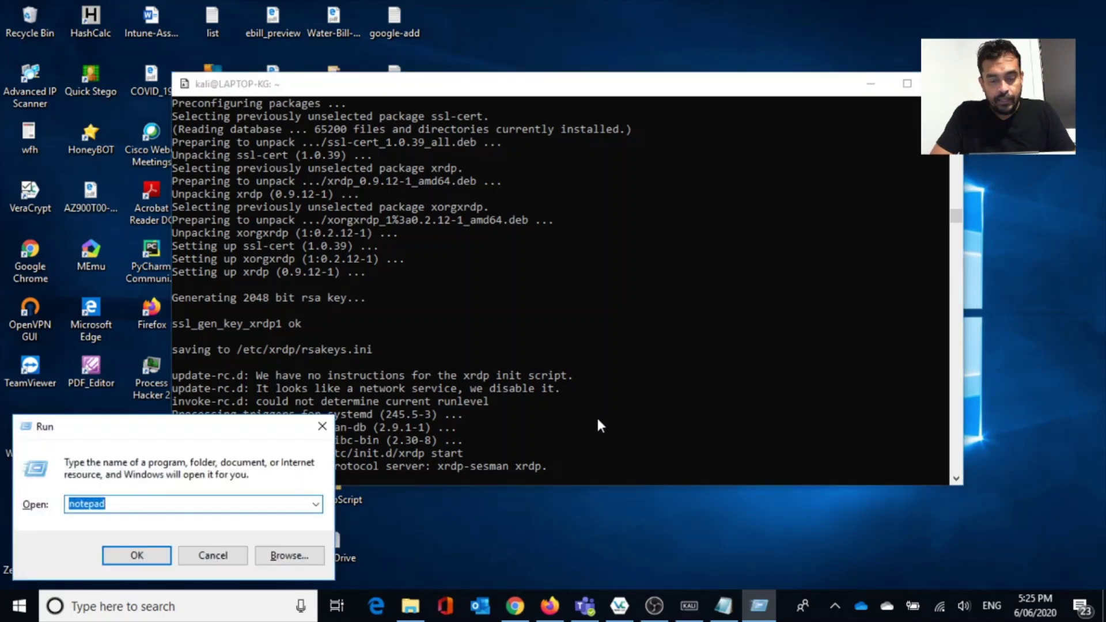
text(mstsc)
key(Return)
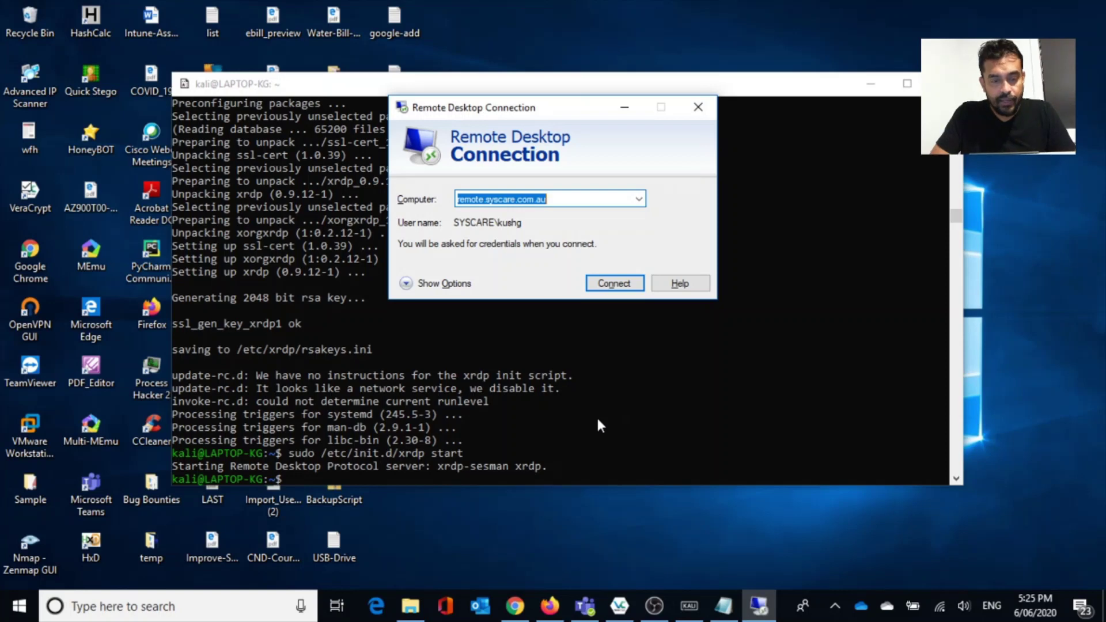
Enter 127.0.0.1:3390 as the computer, try connecting, and dismiss the computer-not-found error.
text(12)
key(BackSpace)
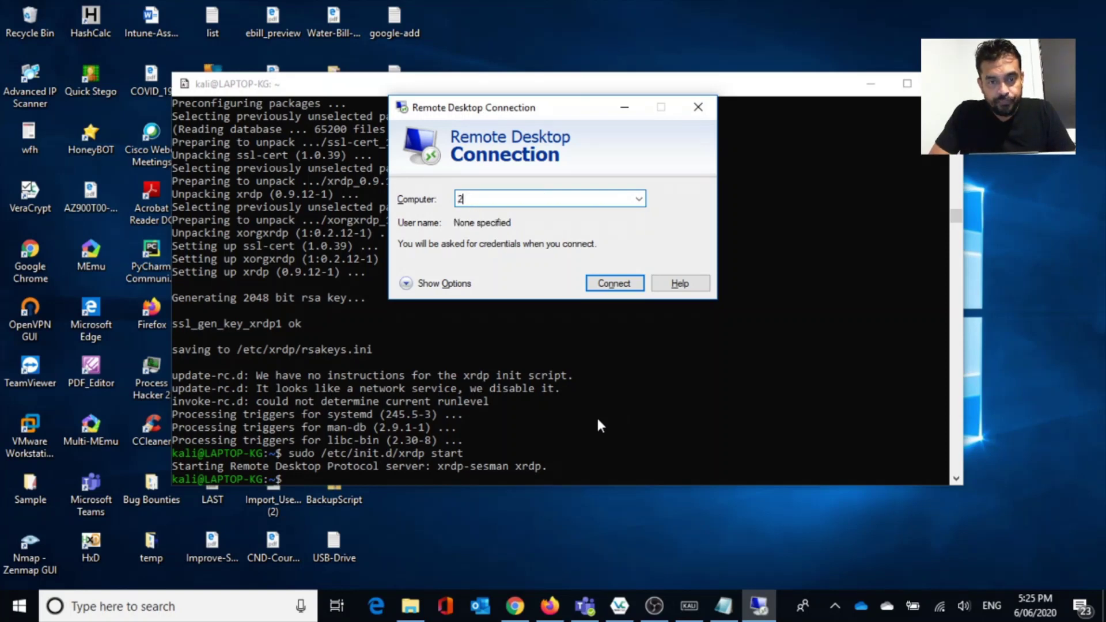
text(27.00)
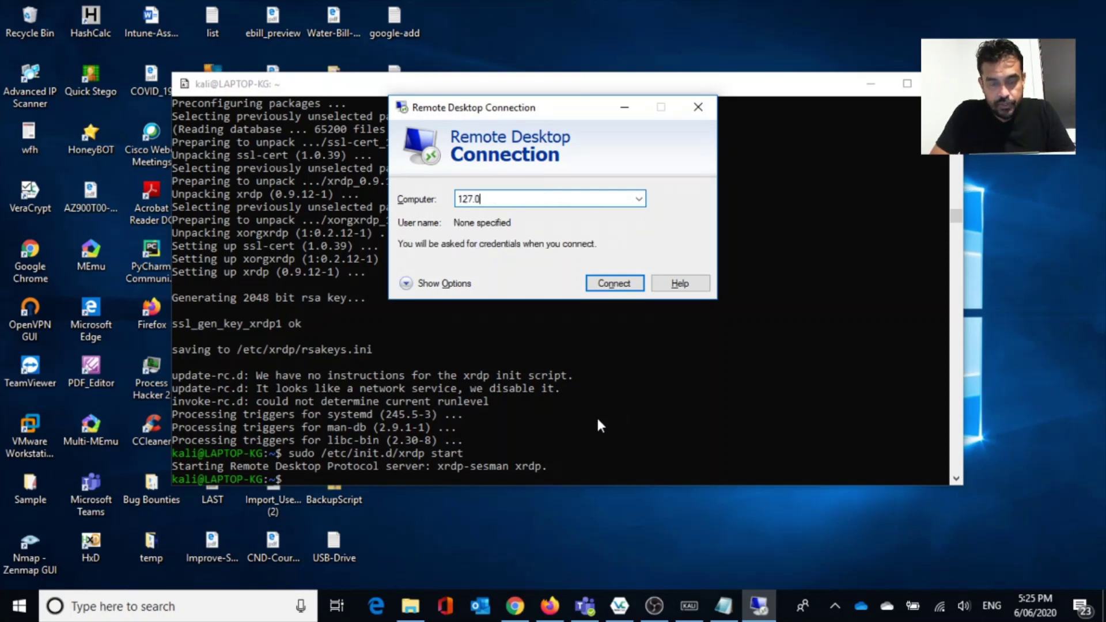
key(BackSpace)
text(.)
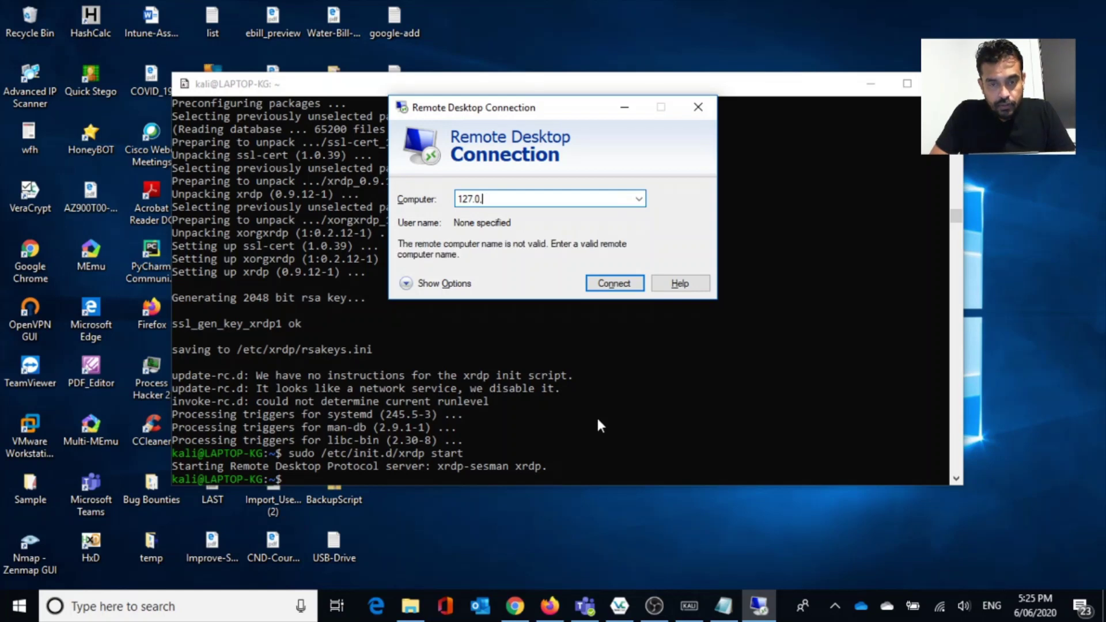
key(BackSpace)
text(.0)
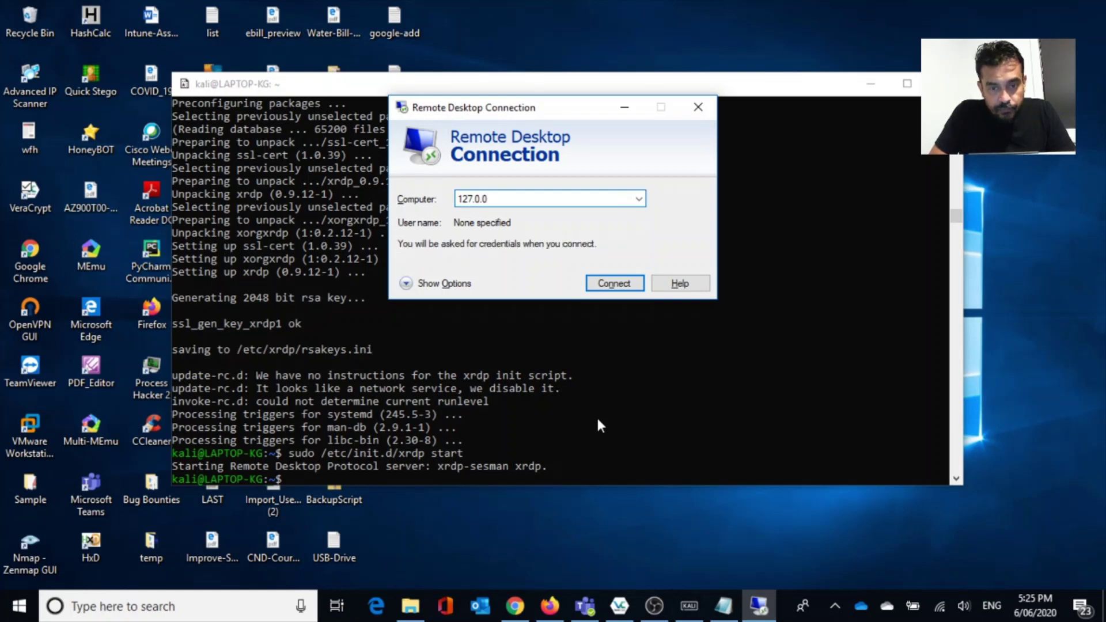
text(.)
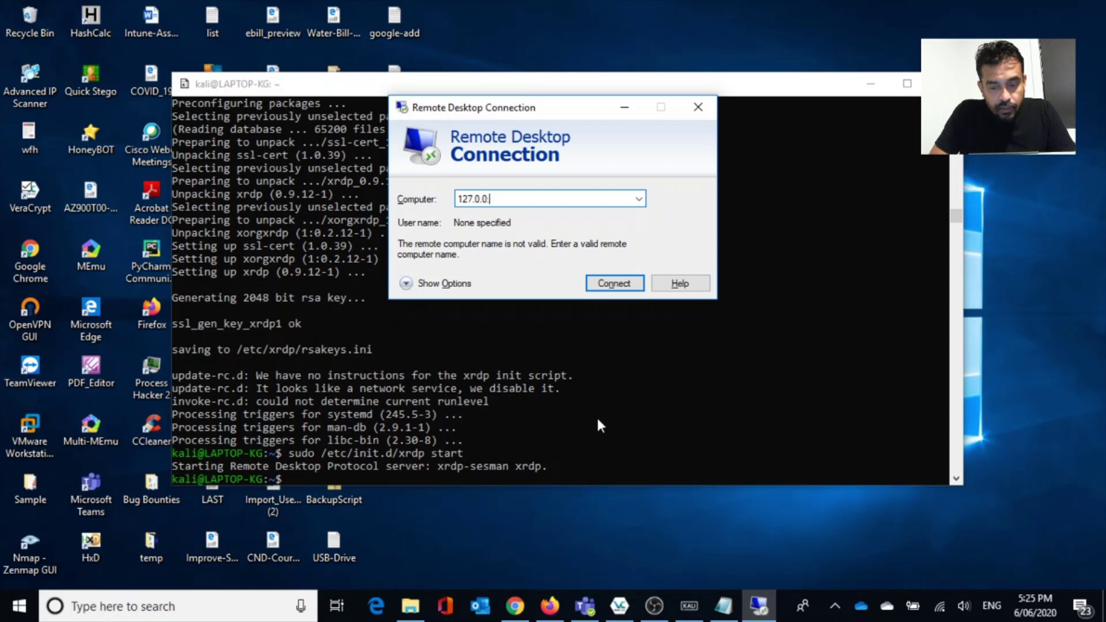
text(1:33)
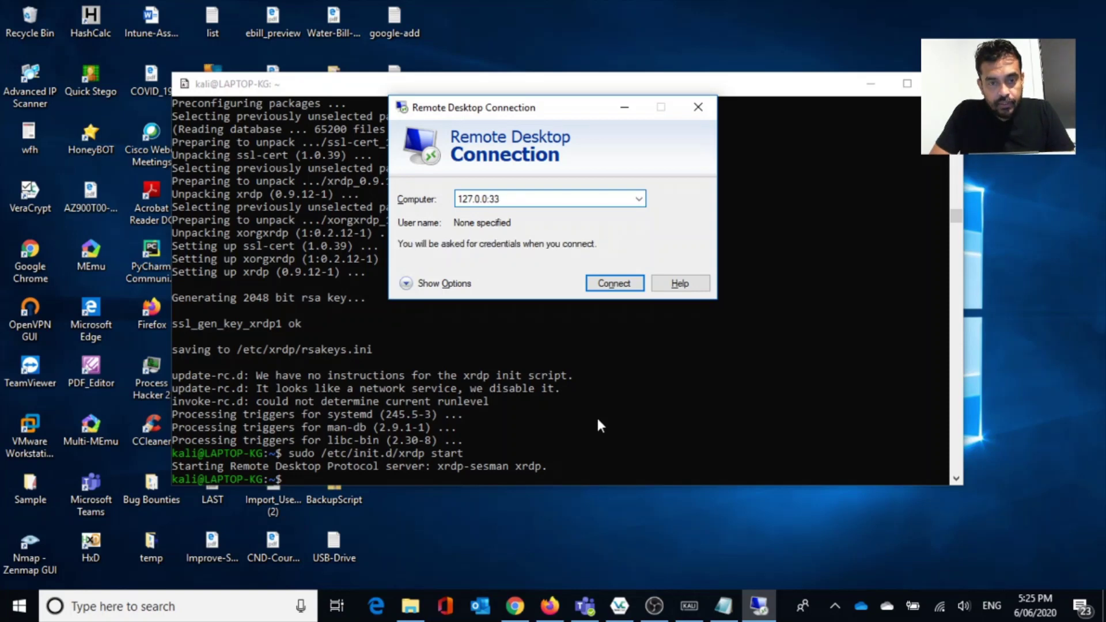
text(90)
key(Return)
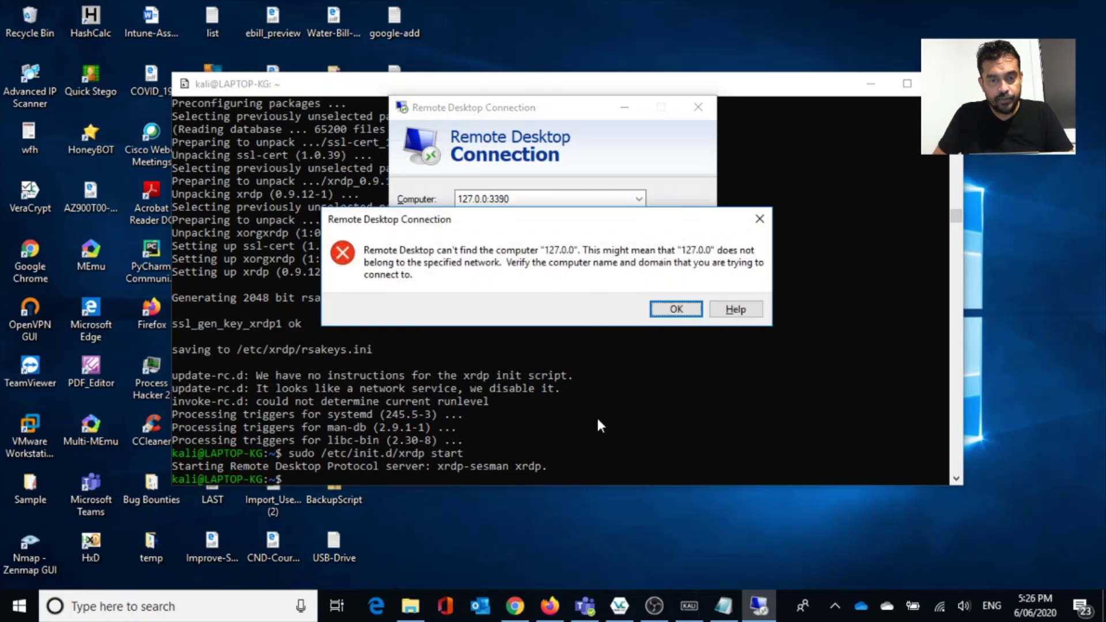
click(666, 311)
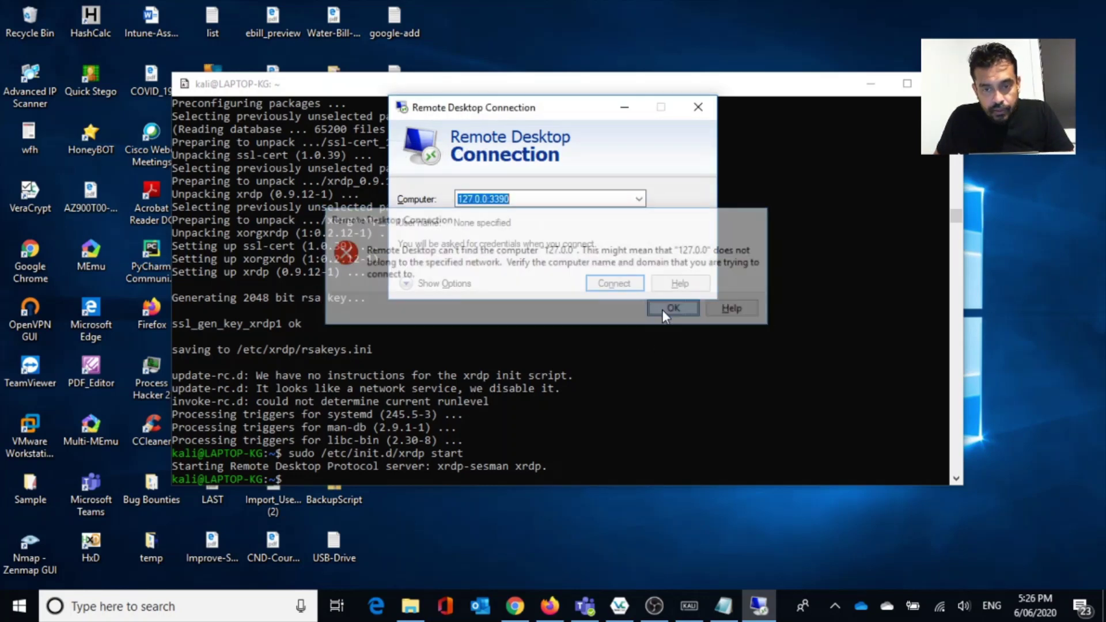
click(482, 201)
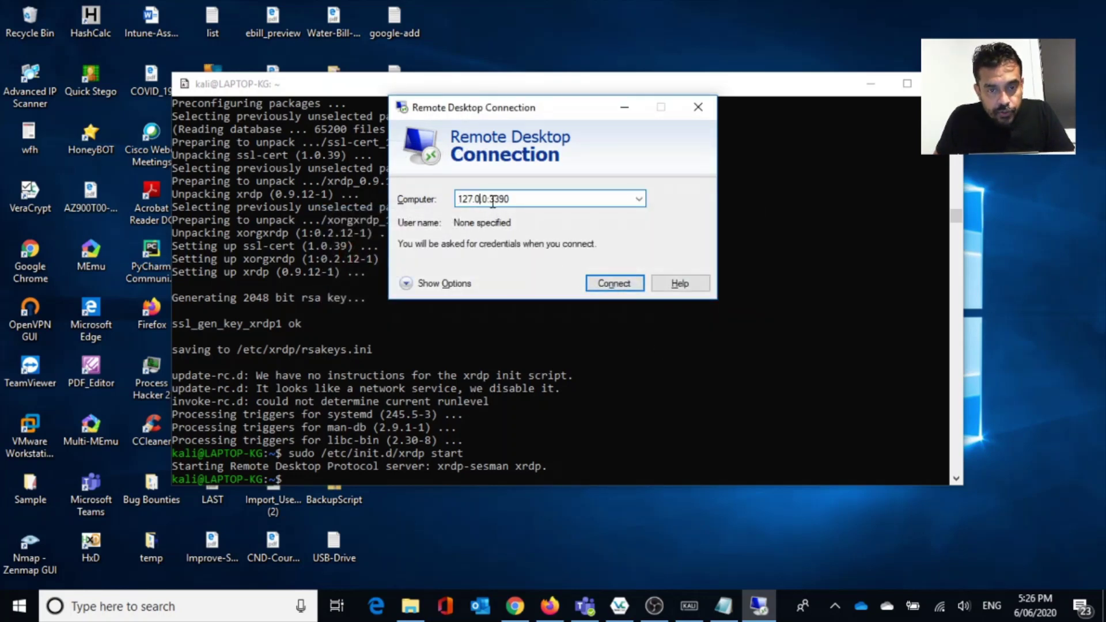
click(487, 199)
Correct the address before the port and retry connecting to 127.0.0.1:3390.
text(.1)
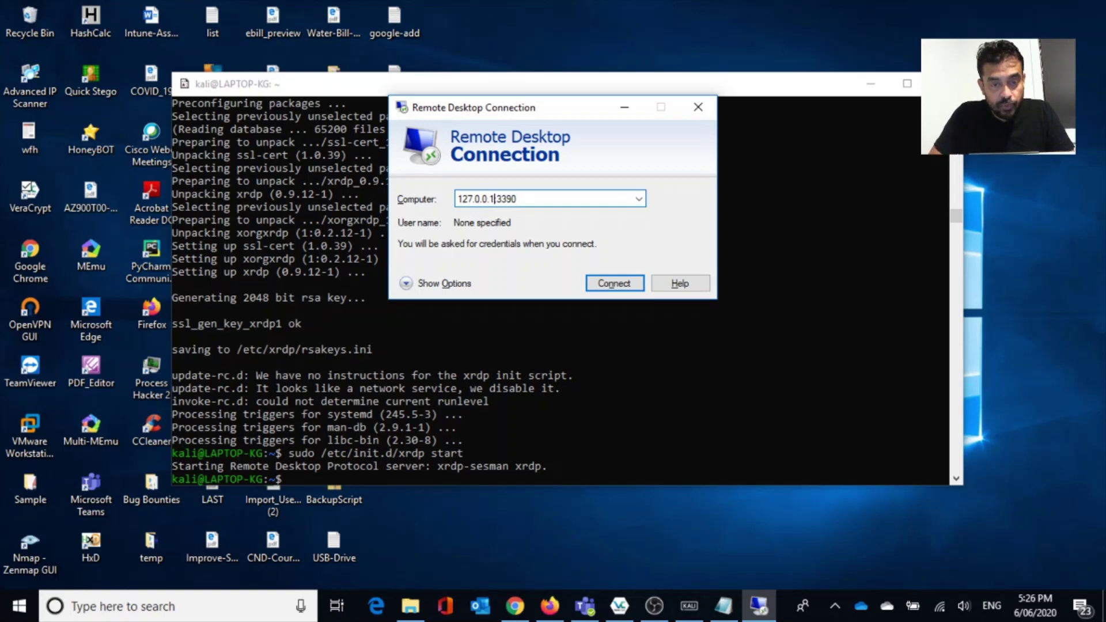
key(Return)
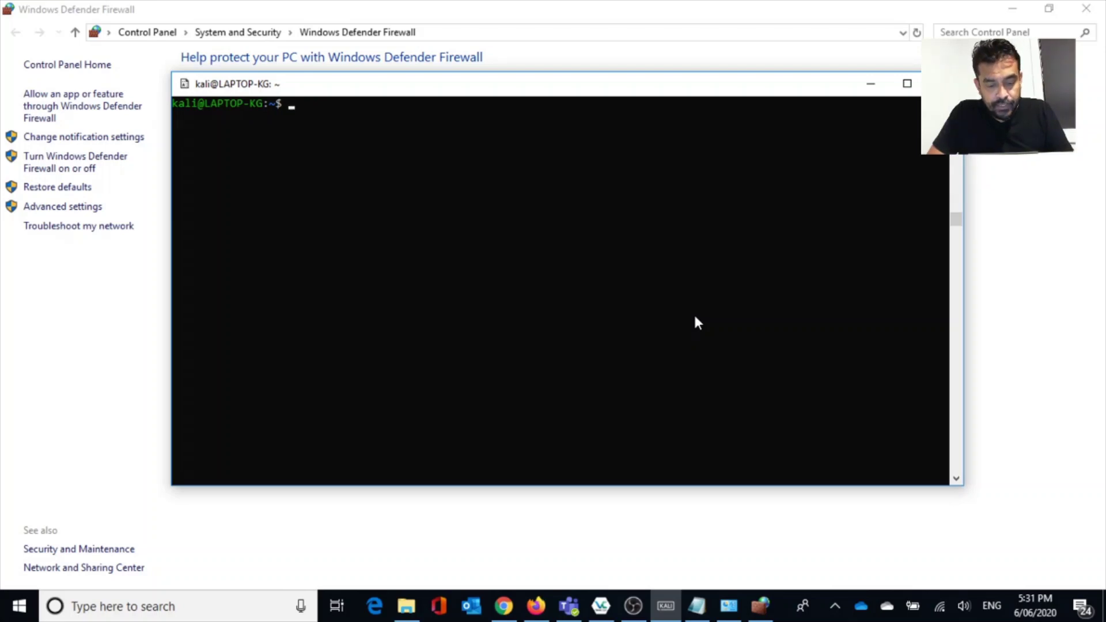
Edit /etc/xrdp/xrdp.ini in nano, changing port=3389 to port=3390, then save and exit.
text(sudo )
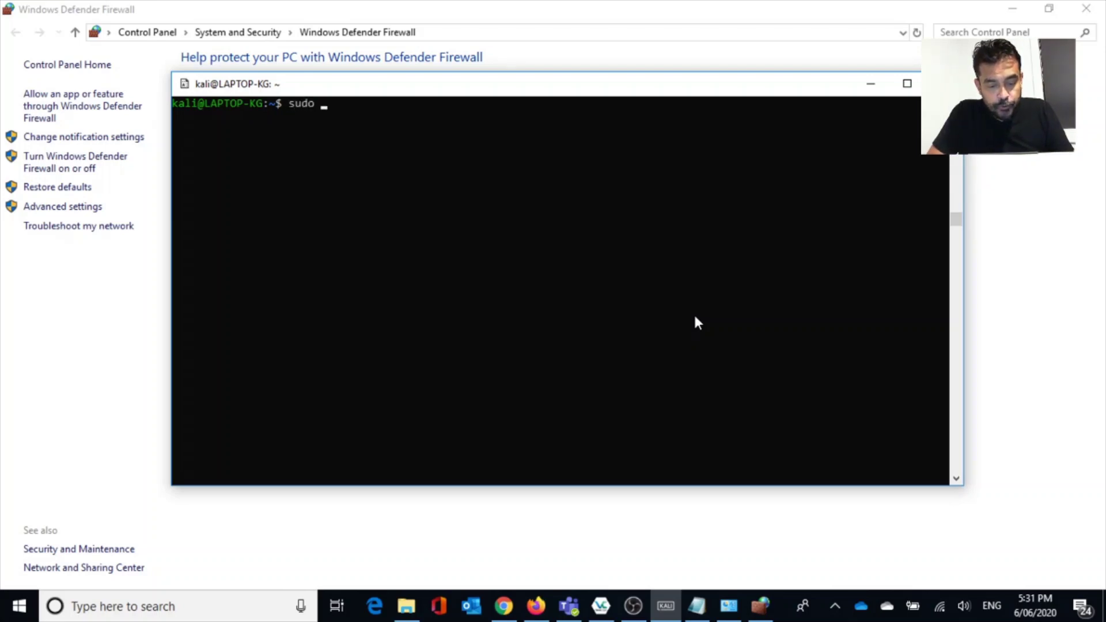
text(nano /)
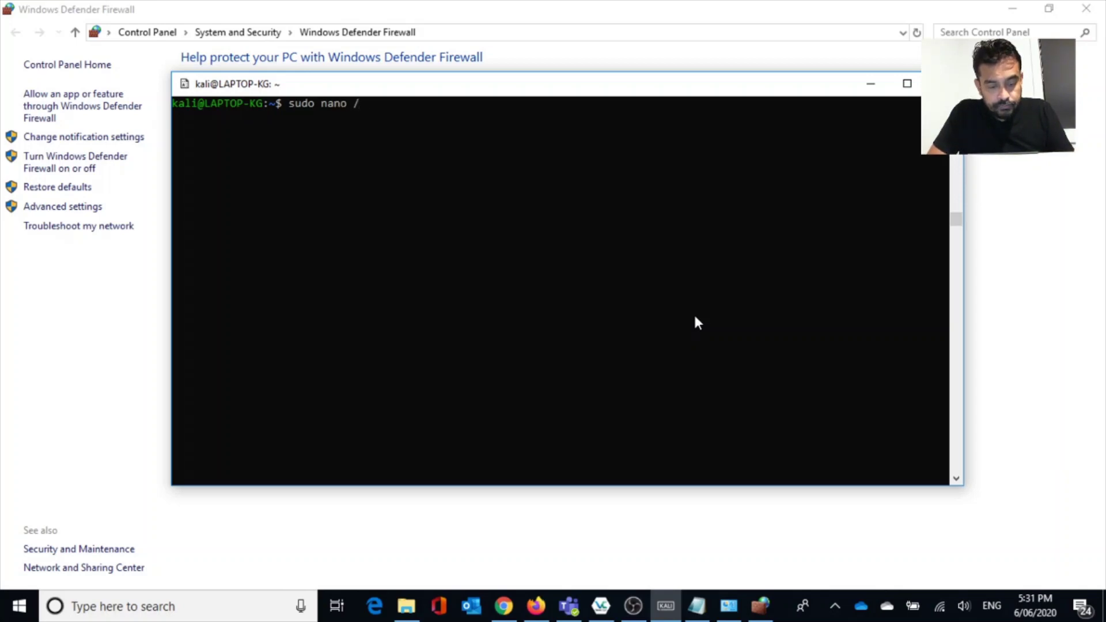
text(etc/xr)
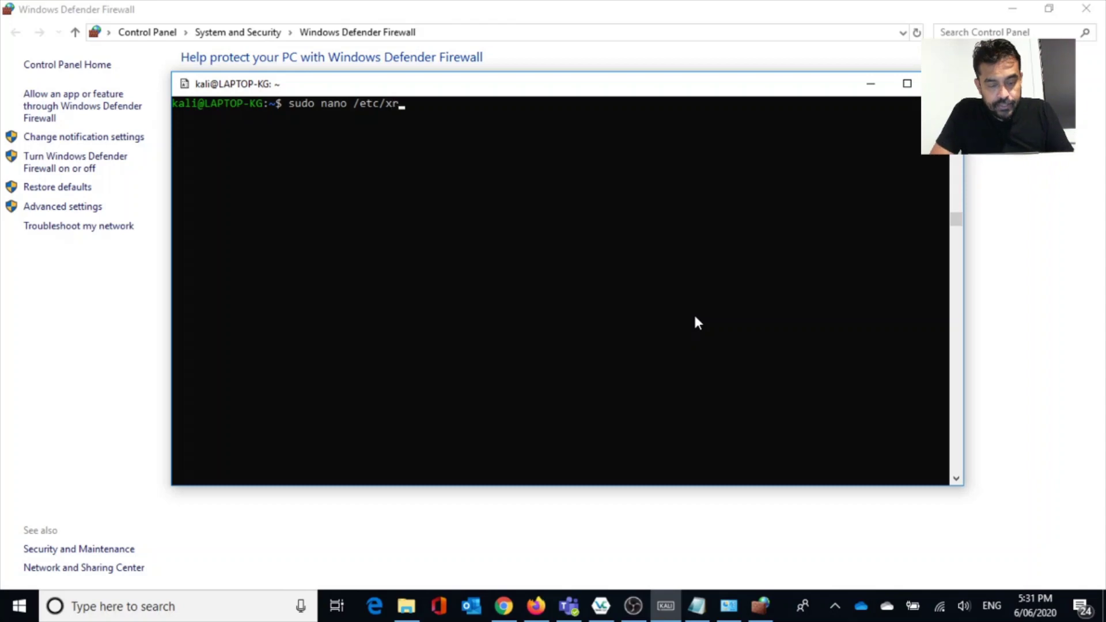
text(dp/xrdp.)
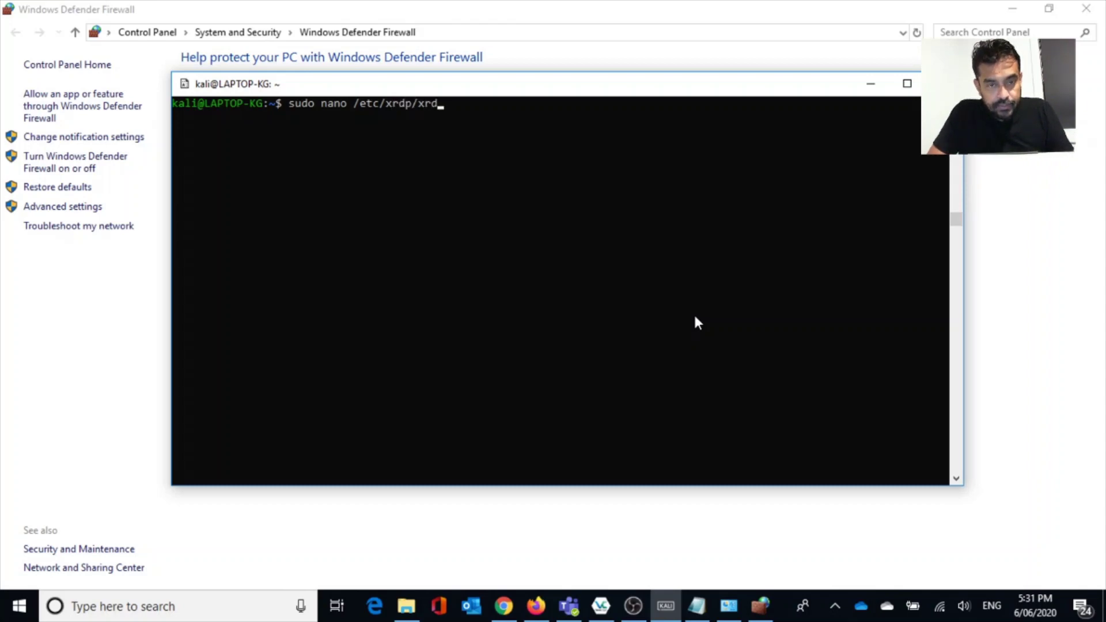
key(Tab)
key(Return)
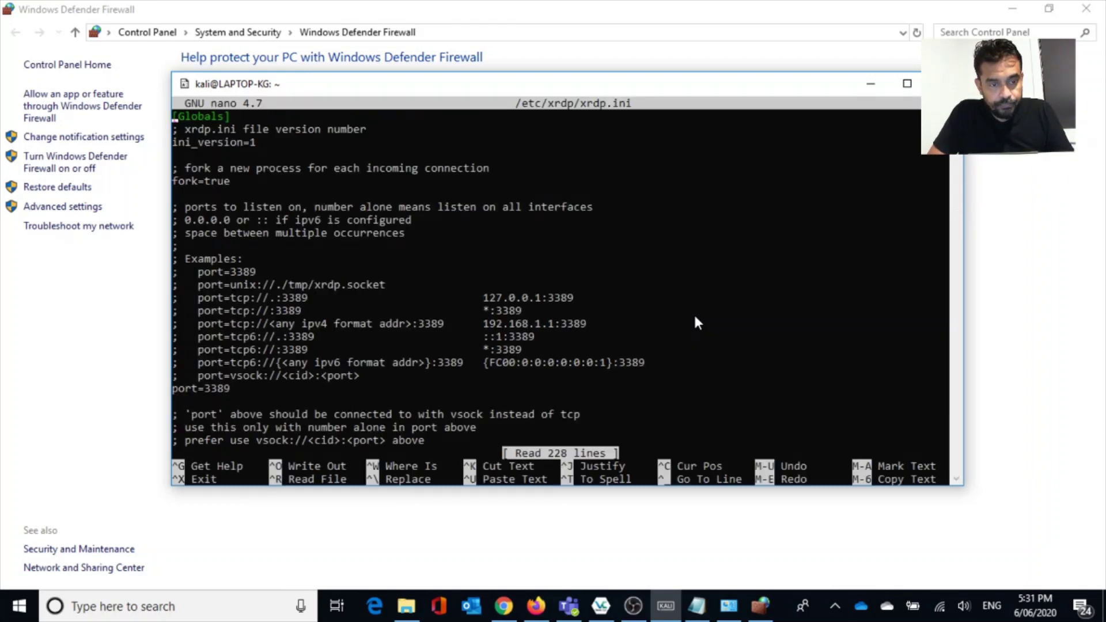
key(Down)
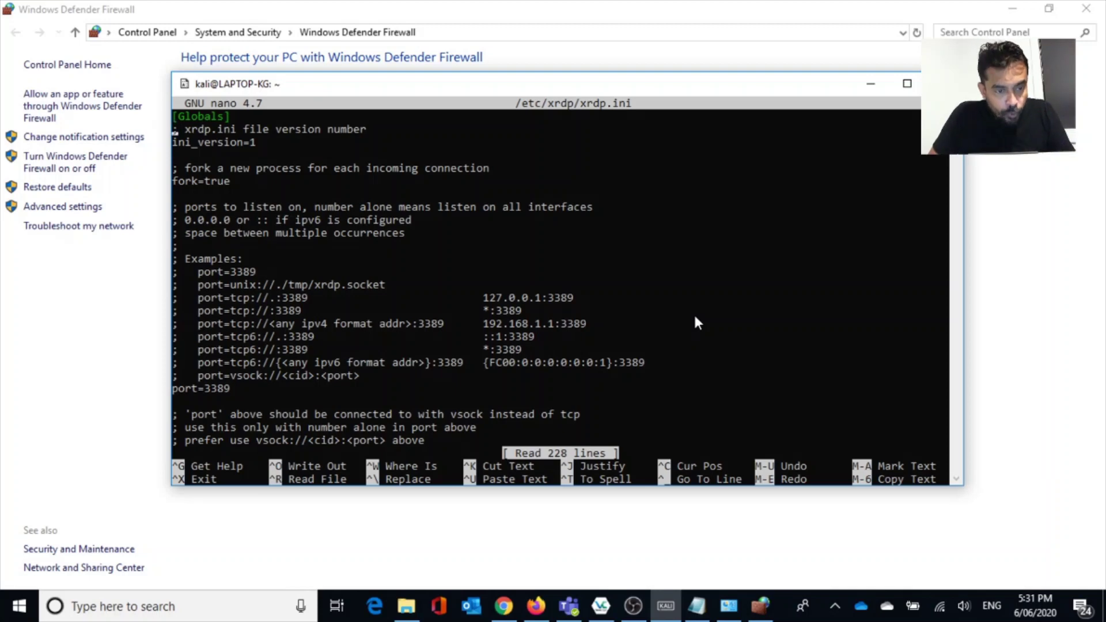
key(Up)
key(Right)
key(Right)
key(Right)
key(Right)
key(Right)
key(Right)
key(Right)
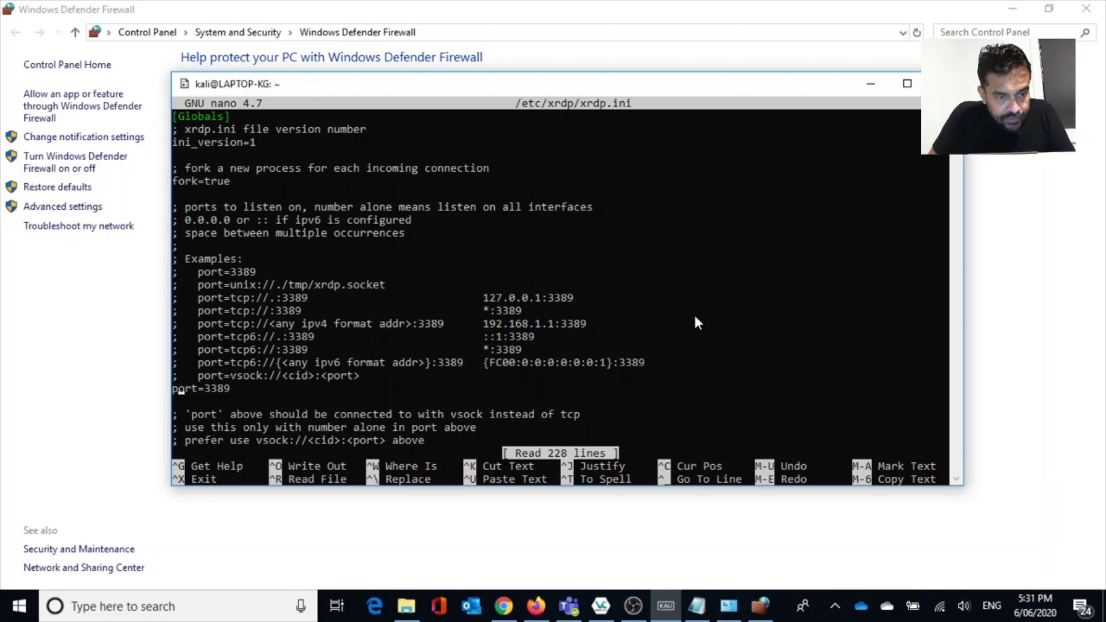
text(90)
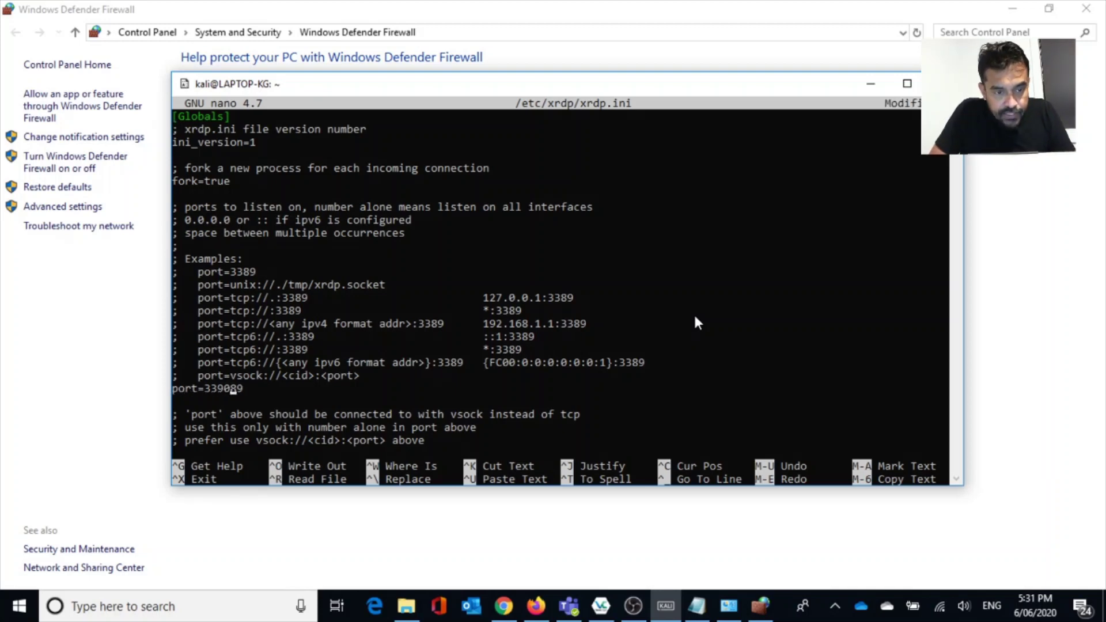
key(Delete)
key(Delete)
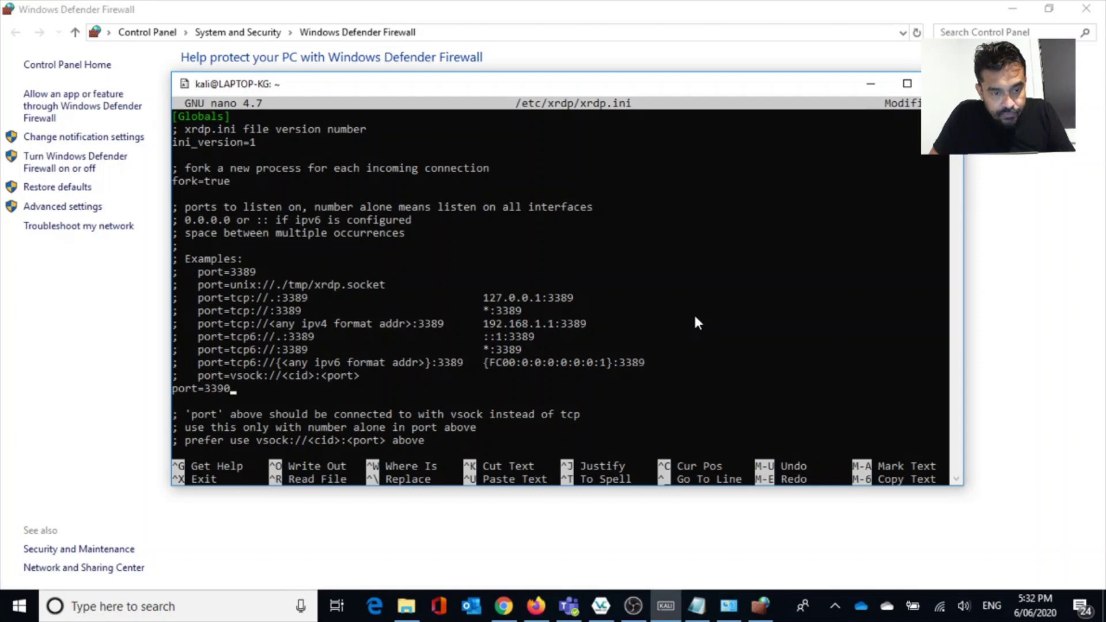
key(ctrl+x)
key(y)
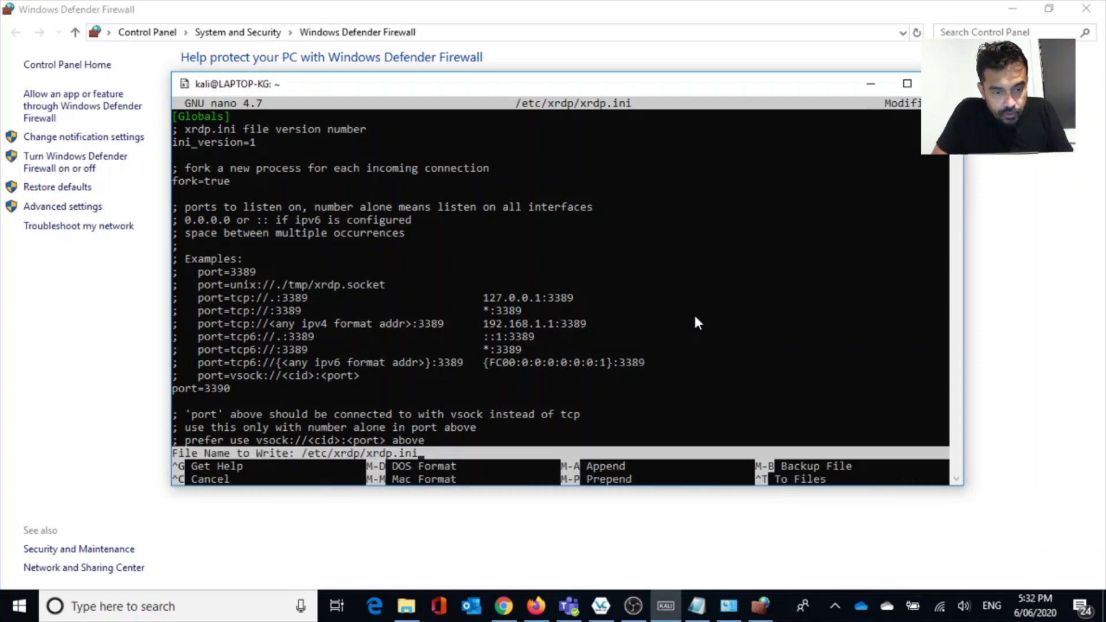
key(Return)
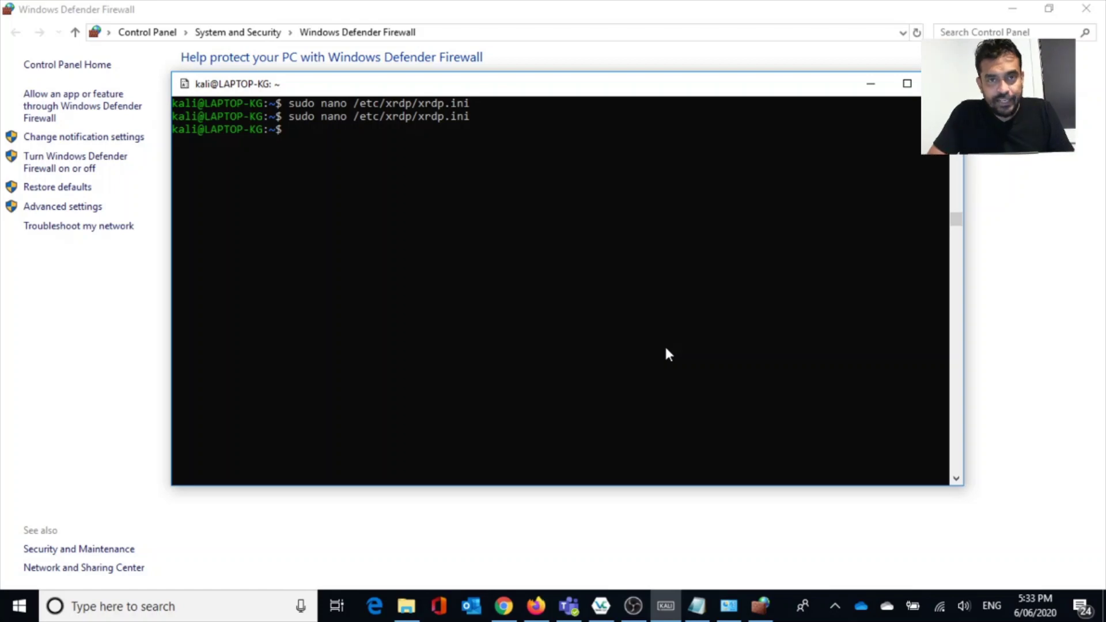
Restart the xrdp server with sudo /etc/init.d/xrdp restart.
text(sudo )
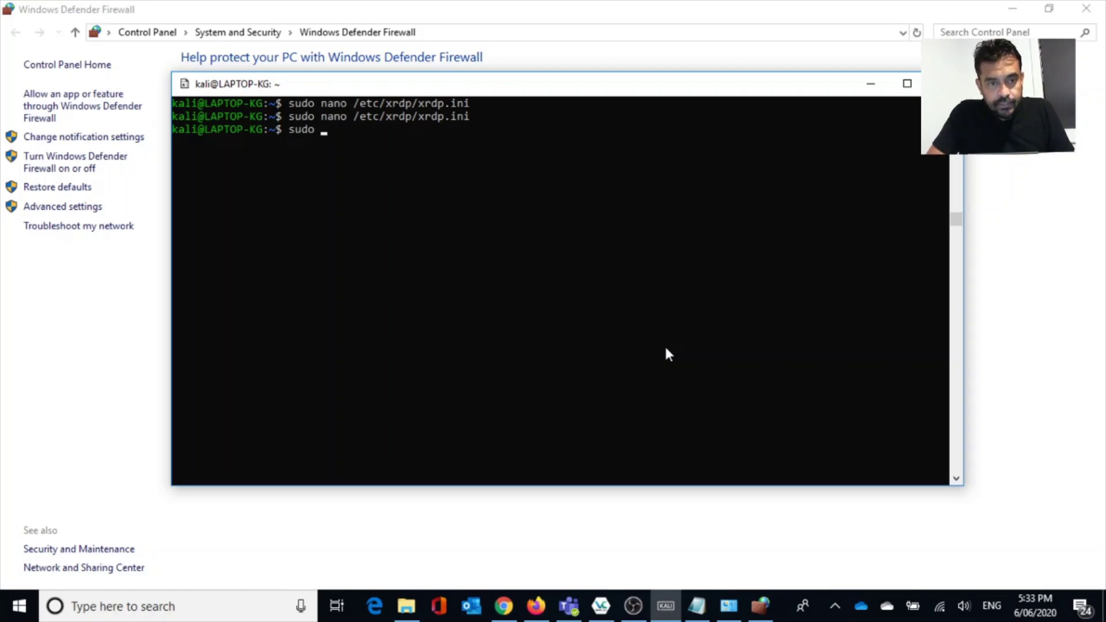
text(/etc/)
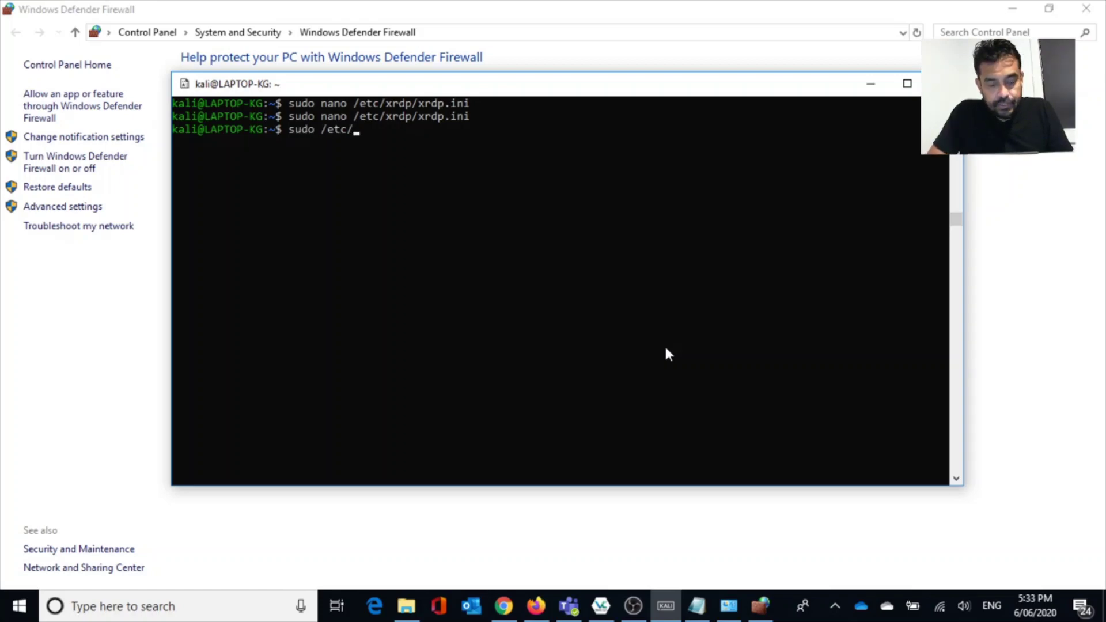
text(xrdp/i)
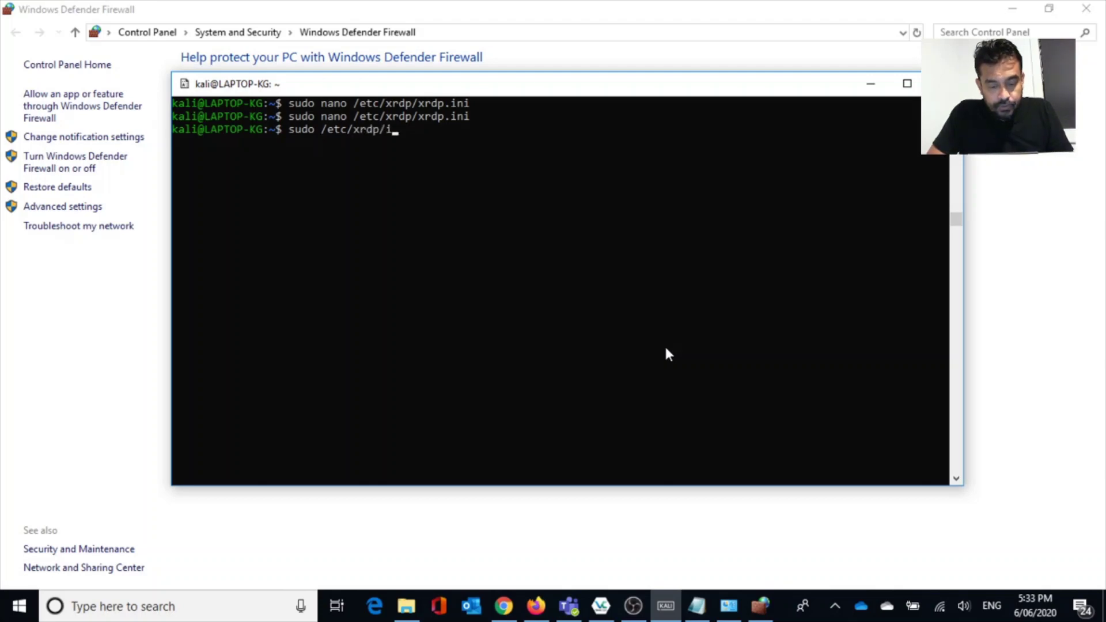
key(BackSpace)
key(BackSpace)
key(BackSpace)
key(BackSpace)
key(BackSpace)
key(BackSpace)
text(ini)
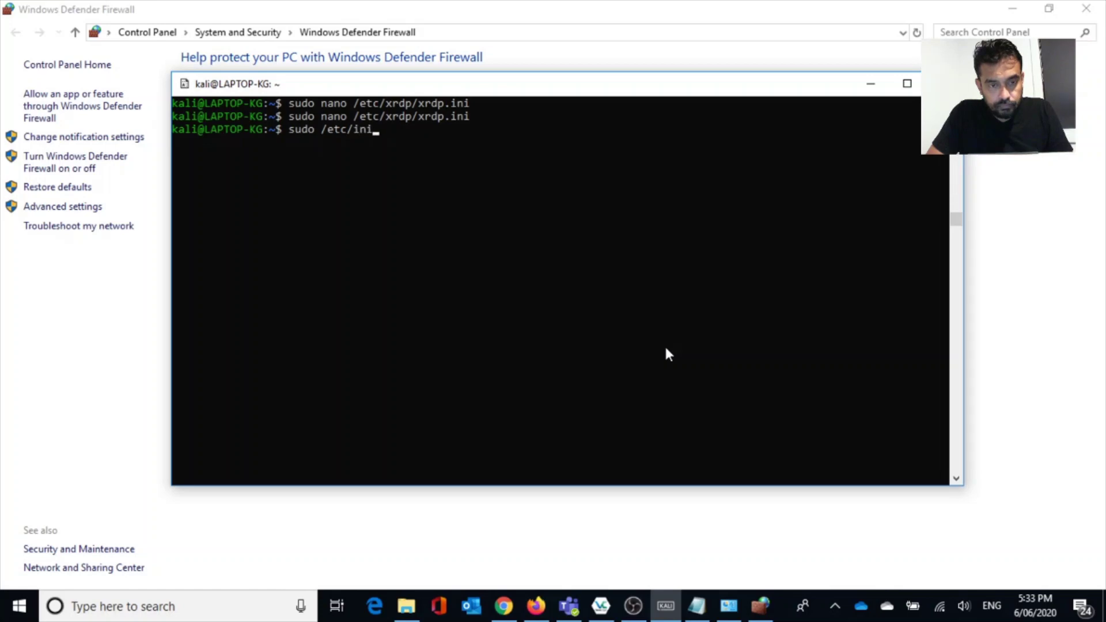
text(t.d/x)
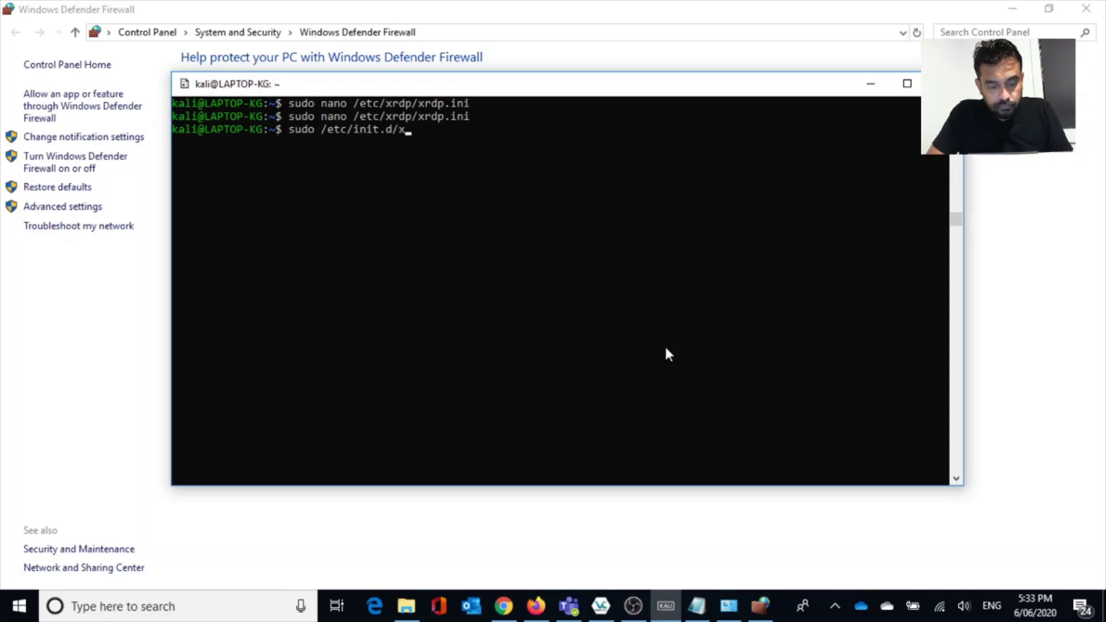
text(rdp res)
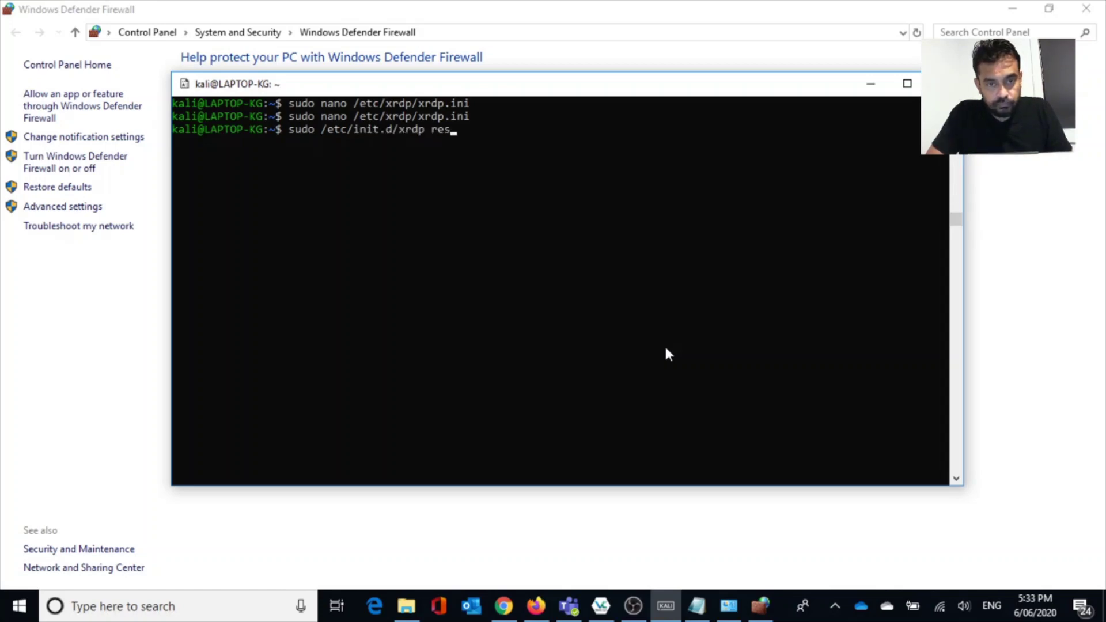
text(ta)
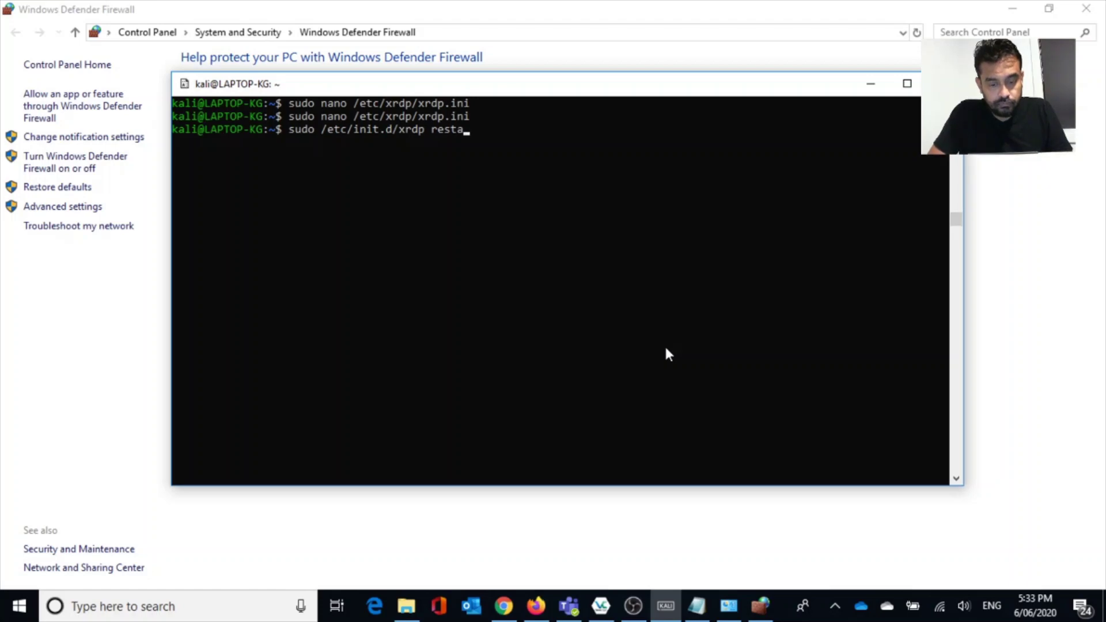
text(rt)
key(Return)
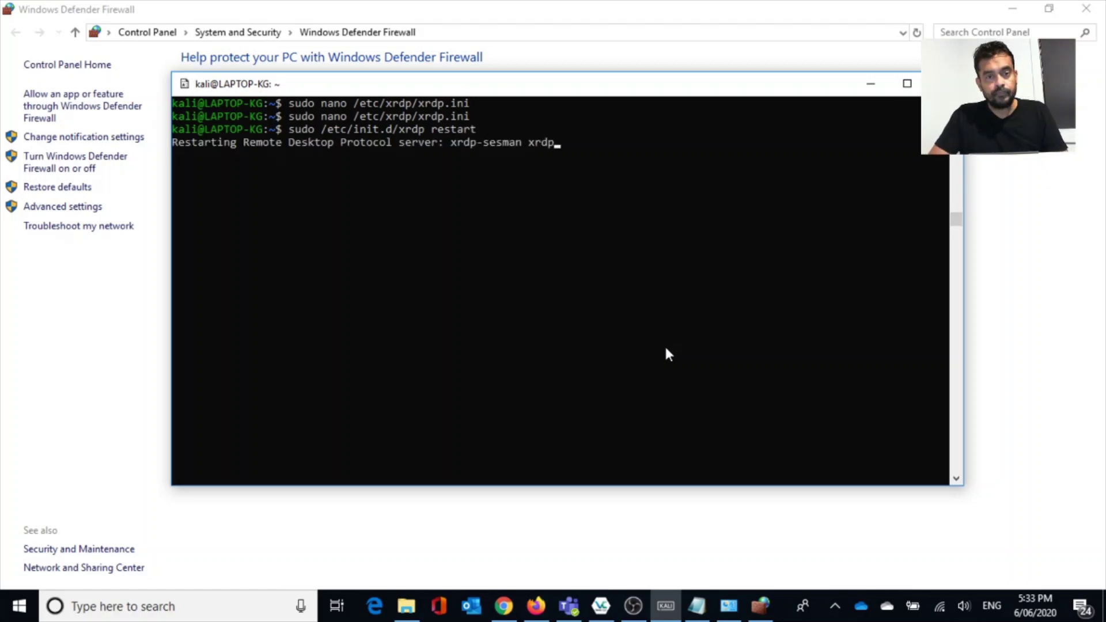
Start Remote Desktop Connection to localhost:3390, accepting the unverified certificate warning.
key(super+r)
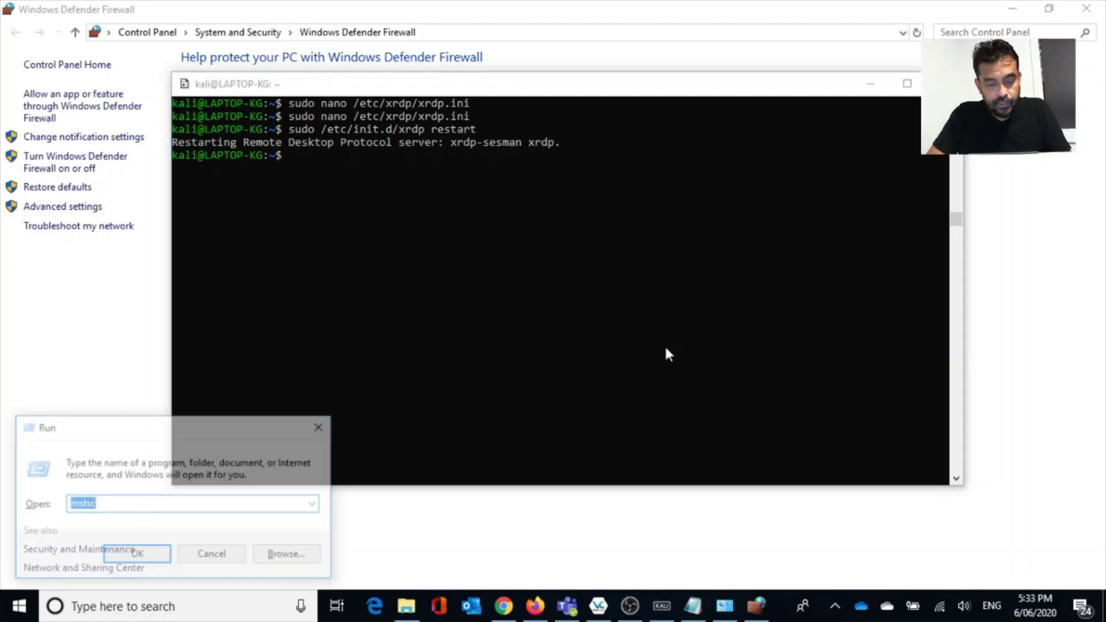
key(Return)
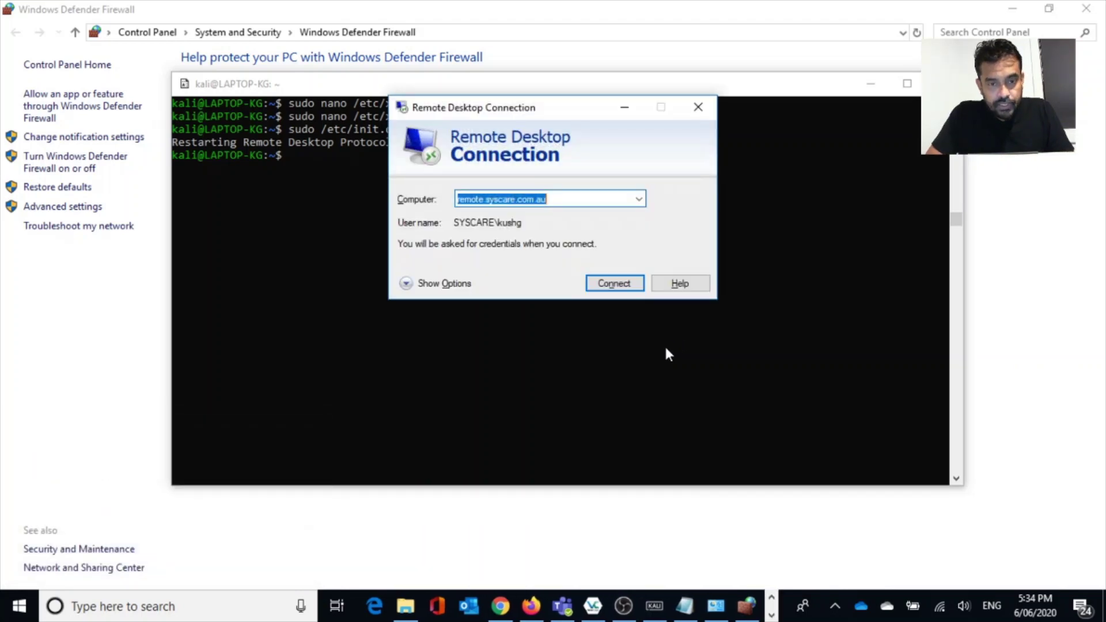
text(local)
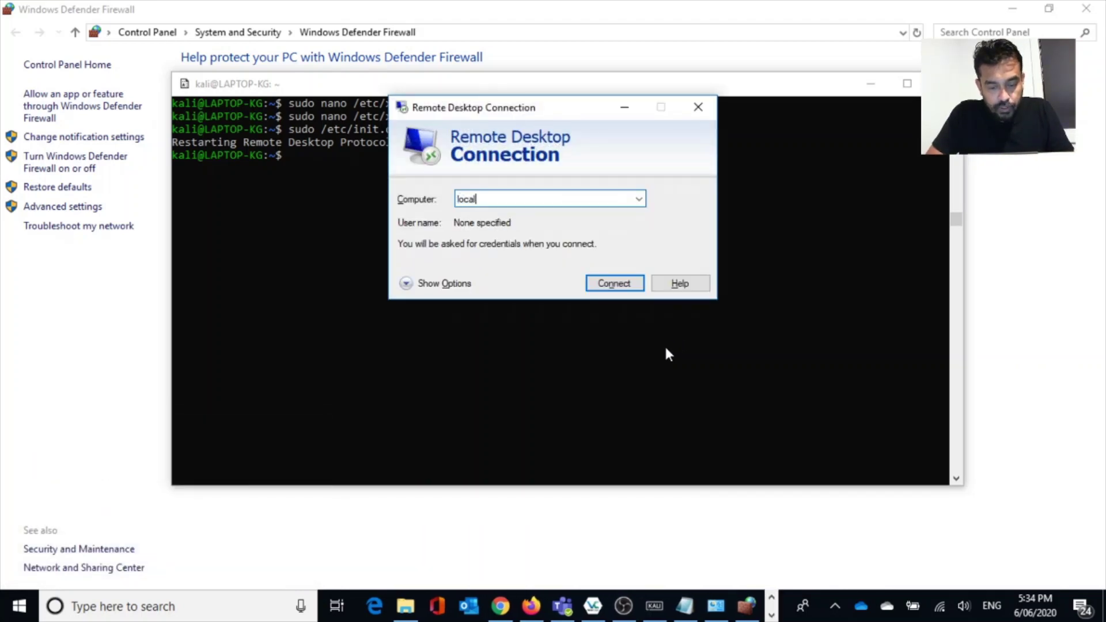
text(host:)
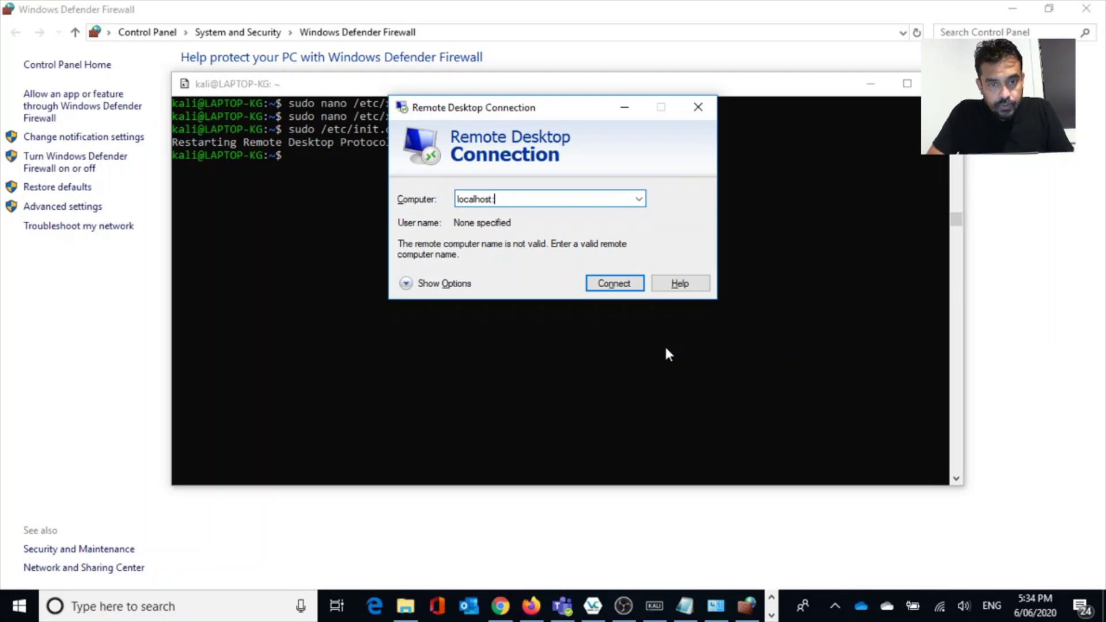
text(3390)
key(Return)
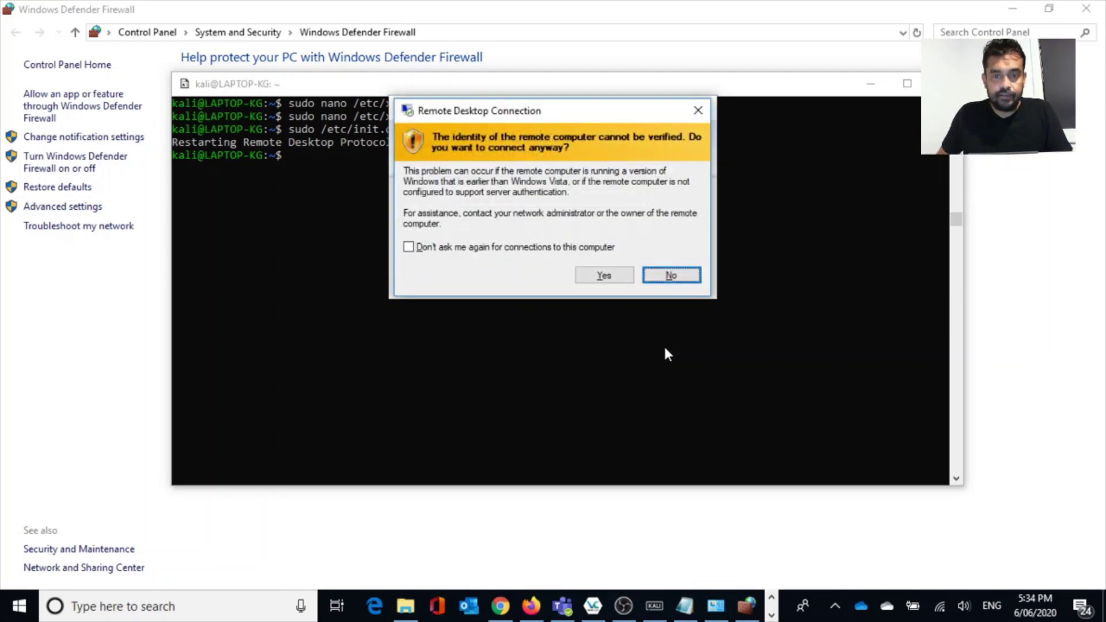
click(587, 280)
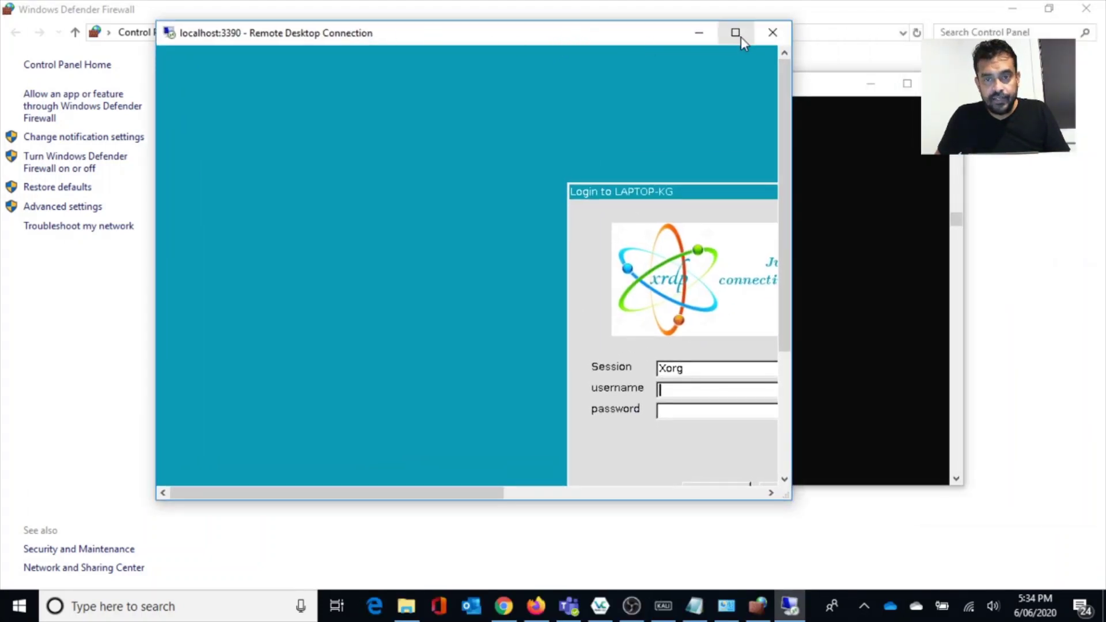
Maximize the remote session and sign in to xrdp with the Kali username and password.
click(735, 33)
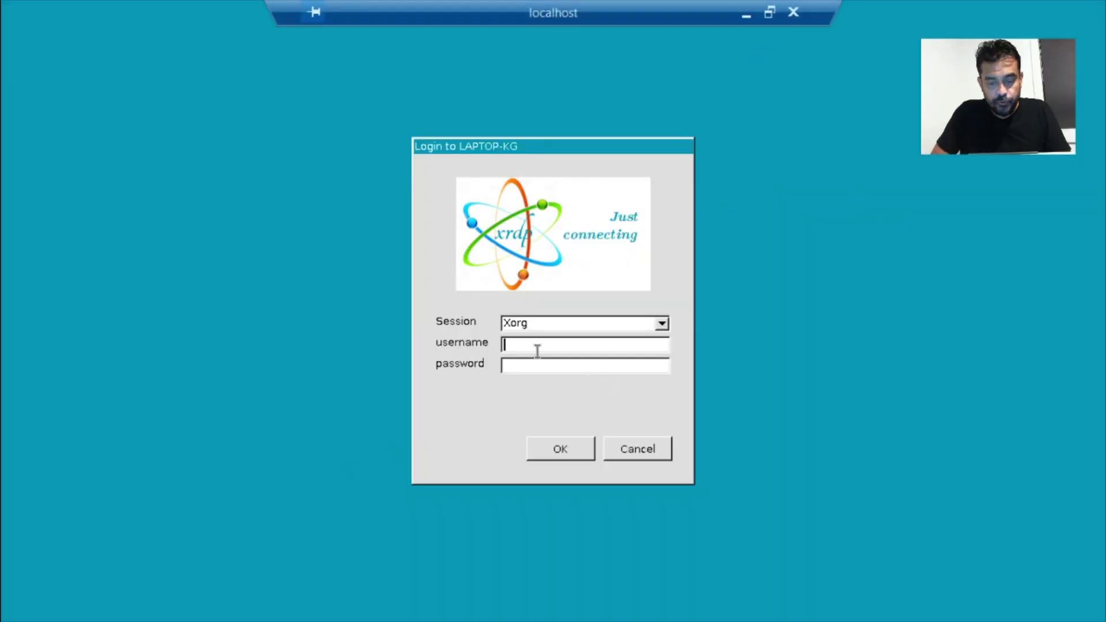
text(kali)
key(Tab)
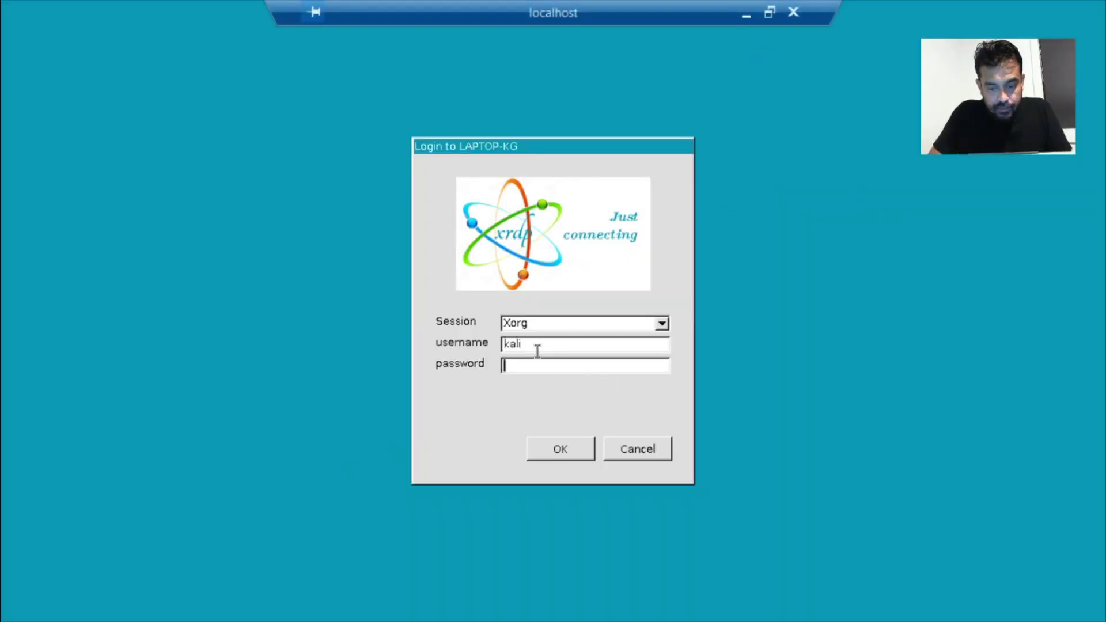
text(kali)
key(Return)
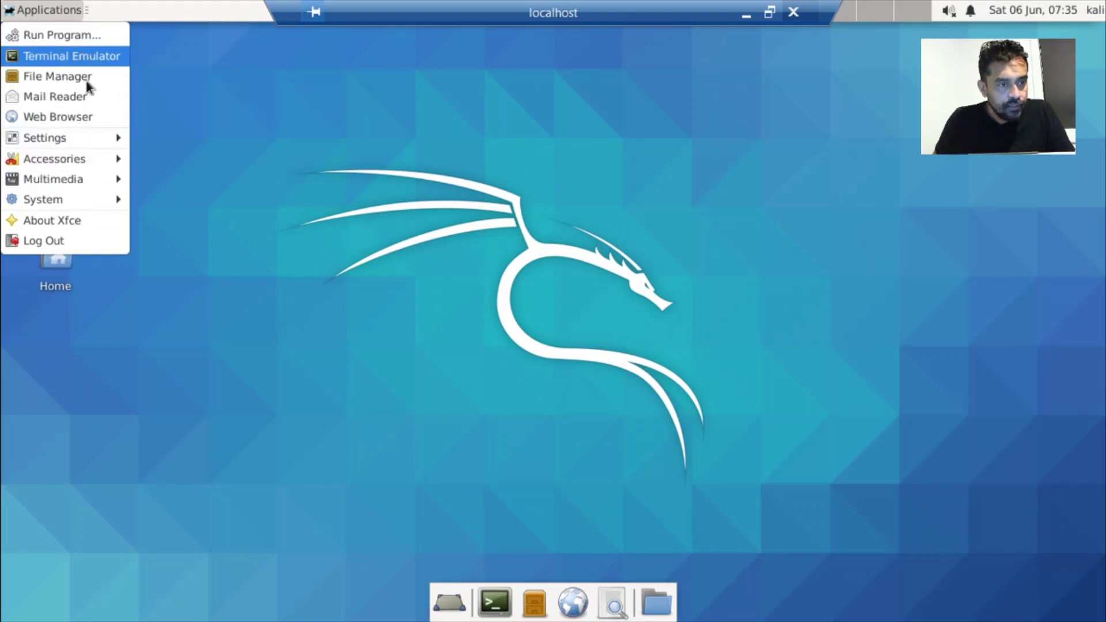
Open a Terminal Emulator from the Applications menu on the Kali xfce desktop.
mouse_move(89, 158)
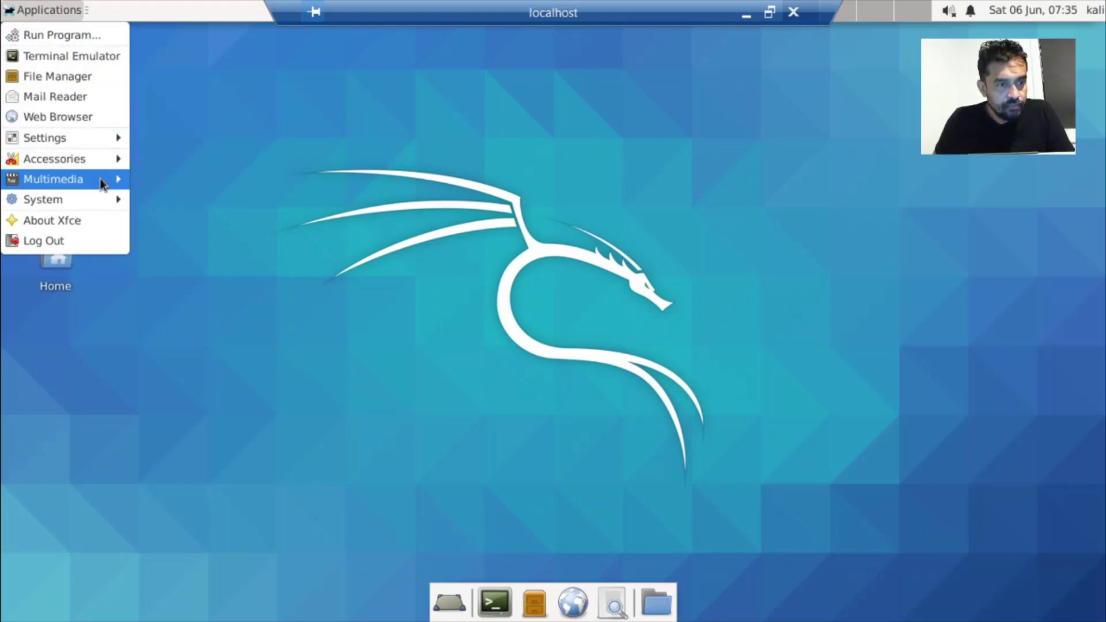
mouse_move(103, 199)
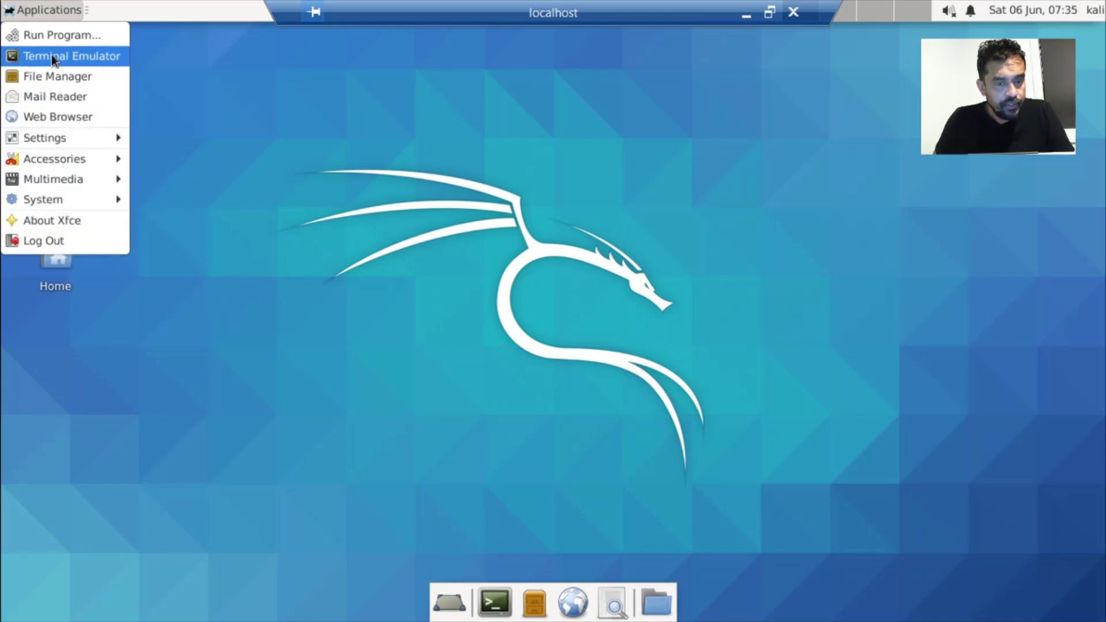
click(419, 379)
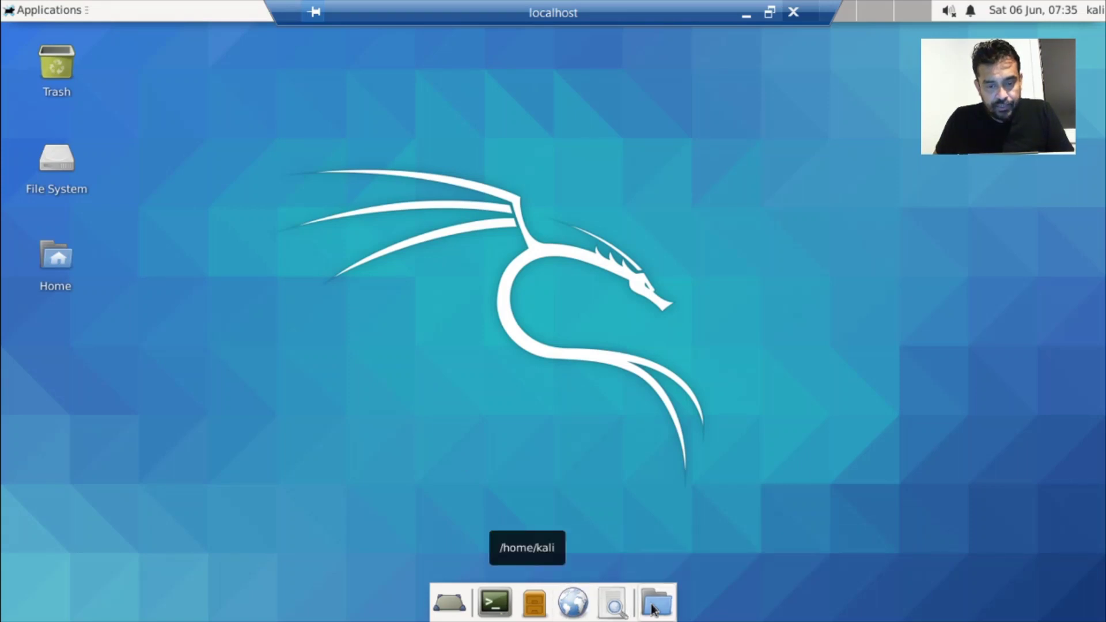
click(614, 609)
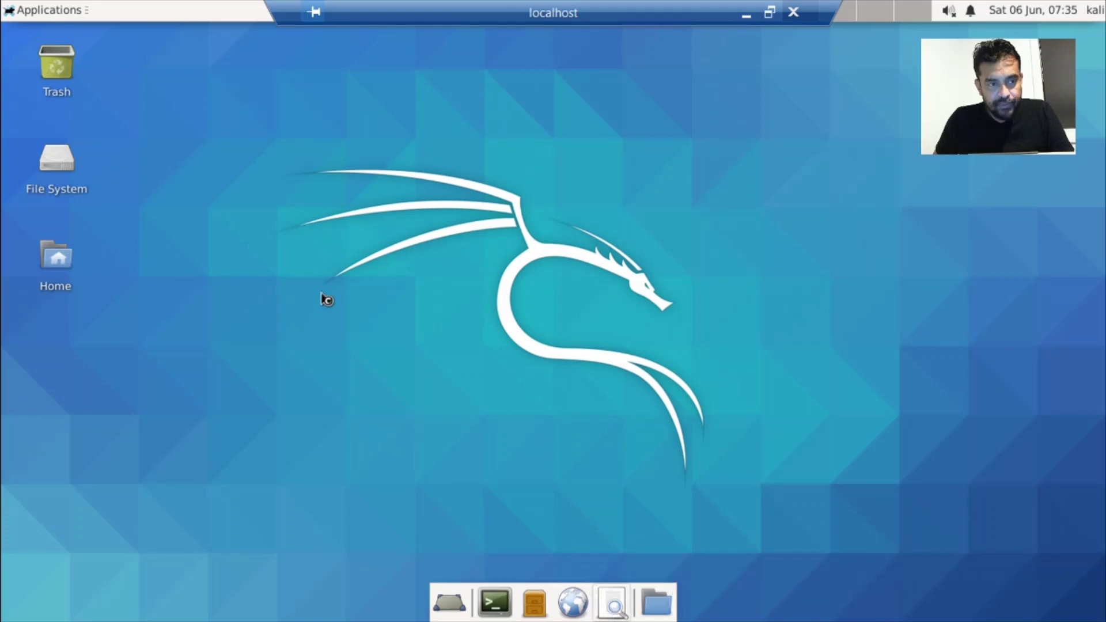